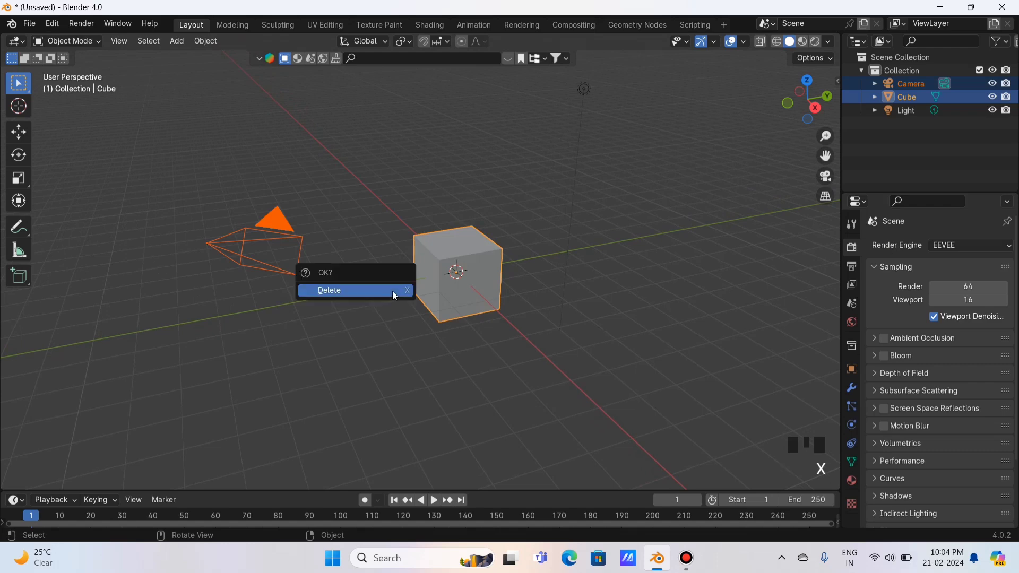
Replace the selected camera and cube with a new mesh plane
left_click(394, 291)
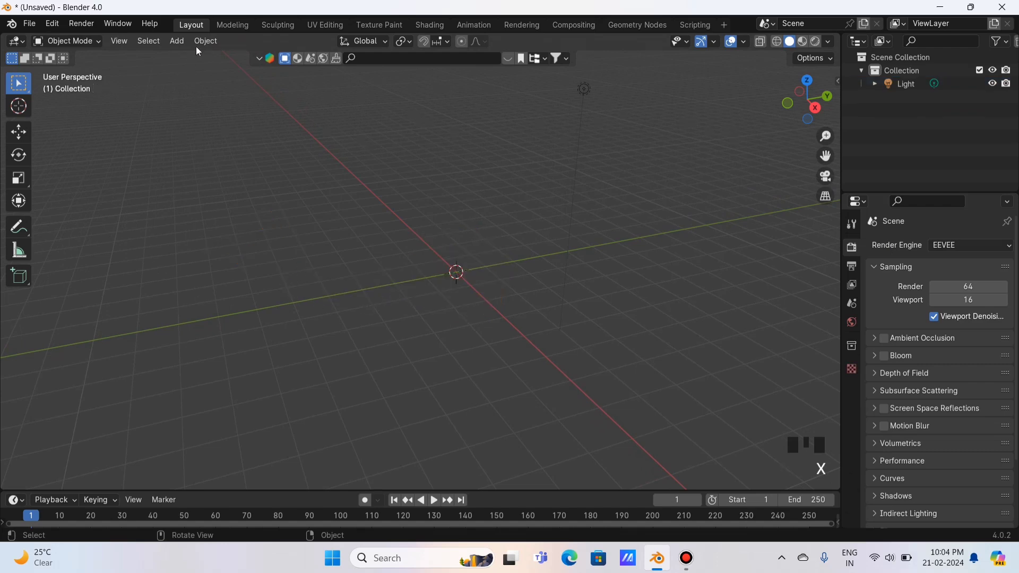
left_click(178, 41)
mouse_move(199, 54)
left_click(318, 56)
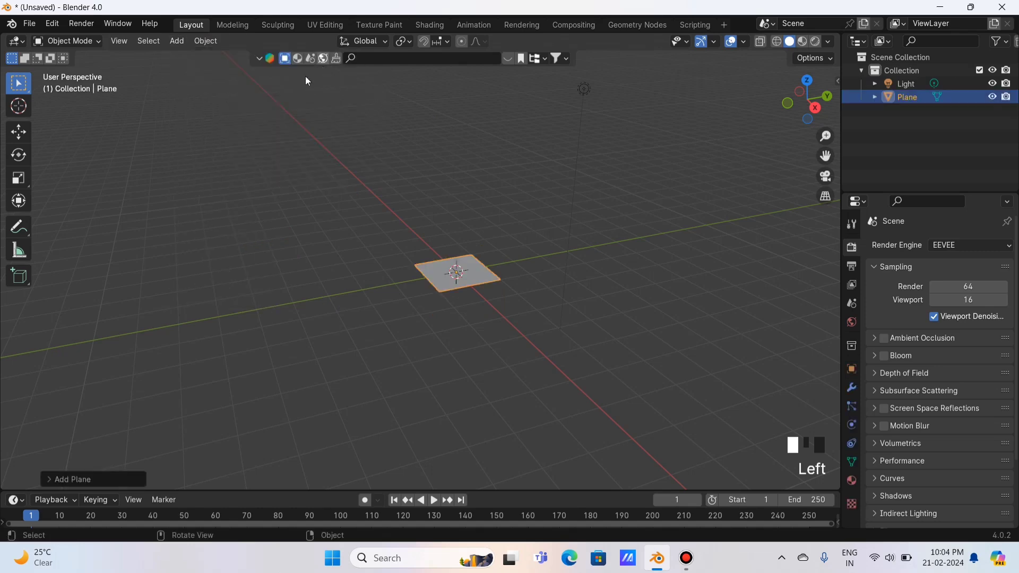
Scale the plane up about eight times and rotate it 90° about the global Y axis to stand upright
key("s")
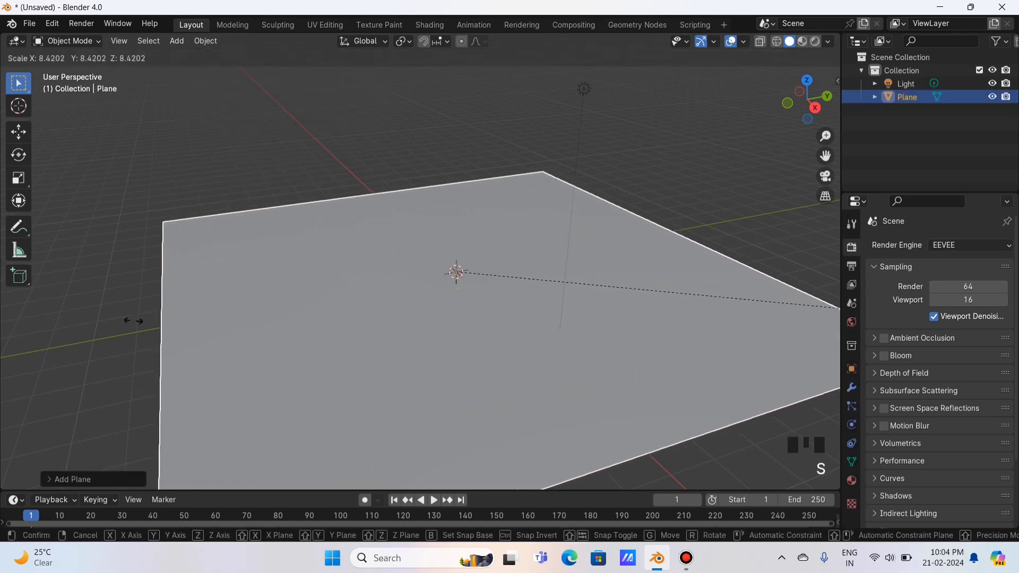
left_click(188, 318)
key("r")
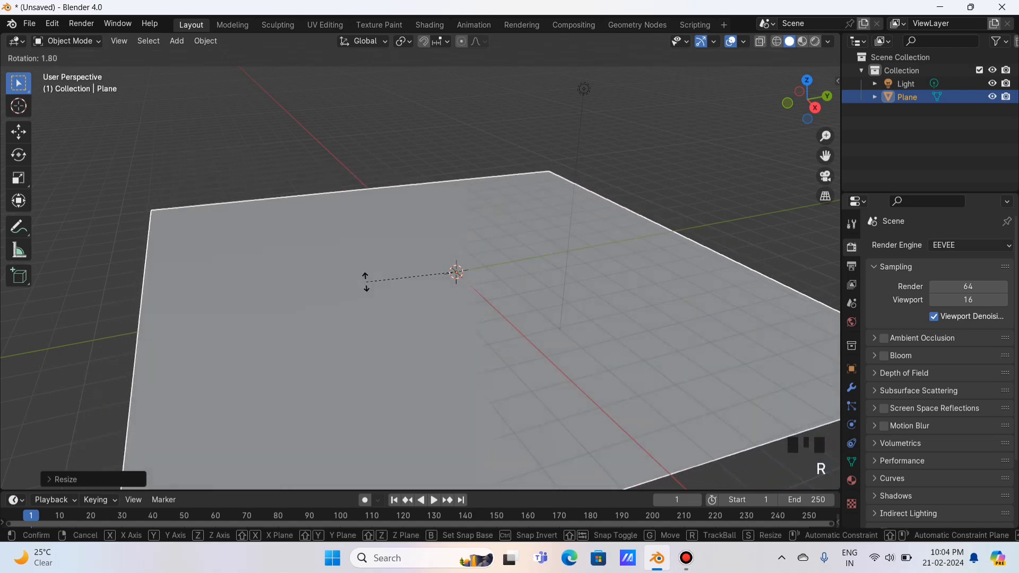
key("y")
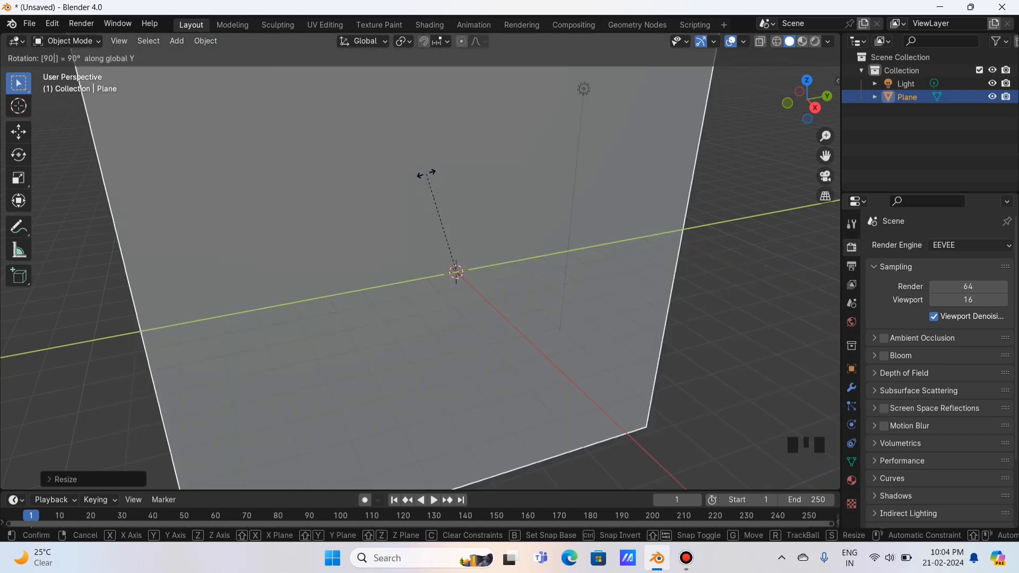
left_click(429, 179)
scroll(428, 178, "down", 3)
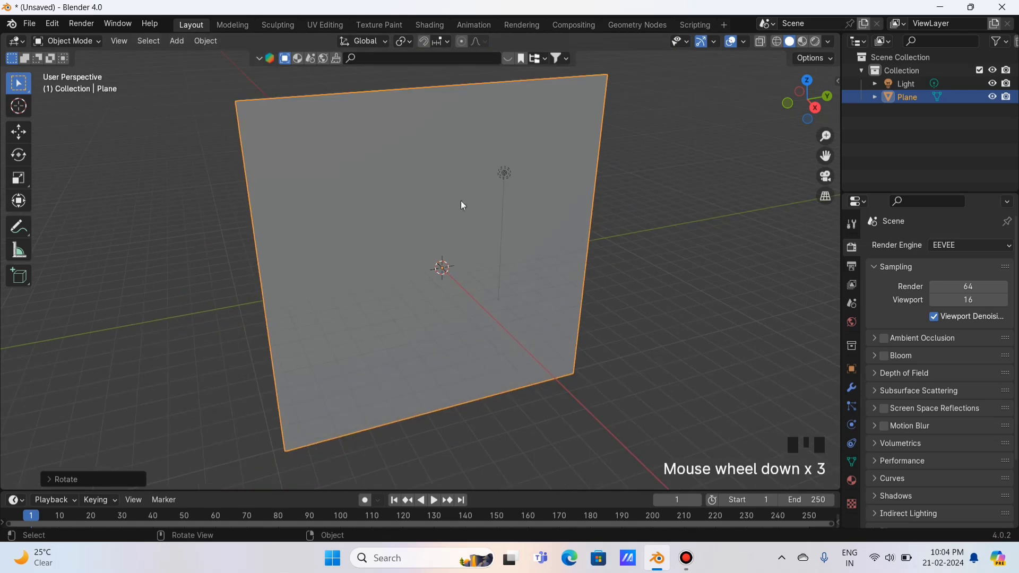
Move the upright plane about 6.6 m back along negative X and widen it along the Y axis
key("g")
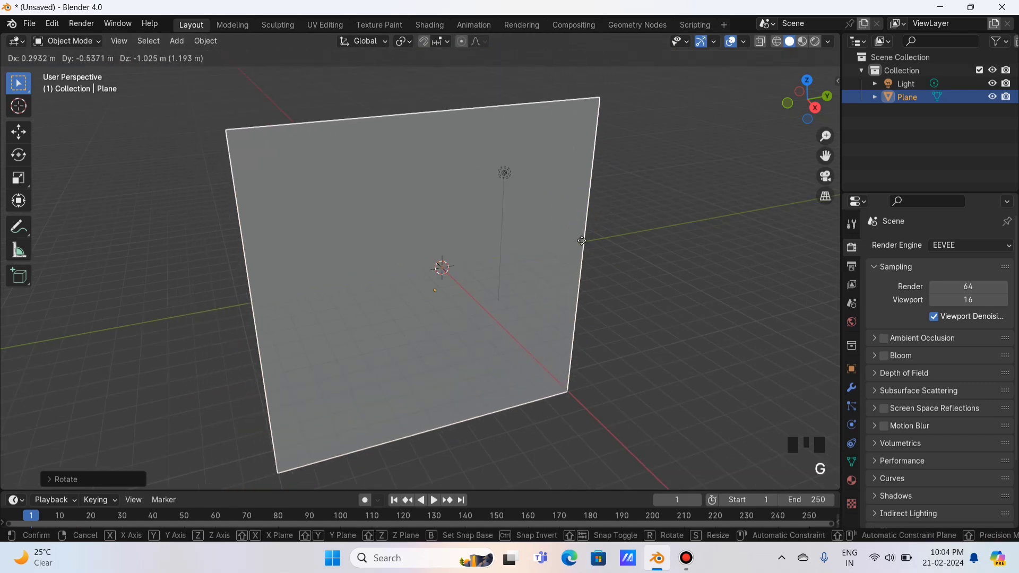
key("x")
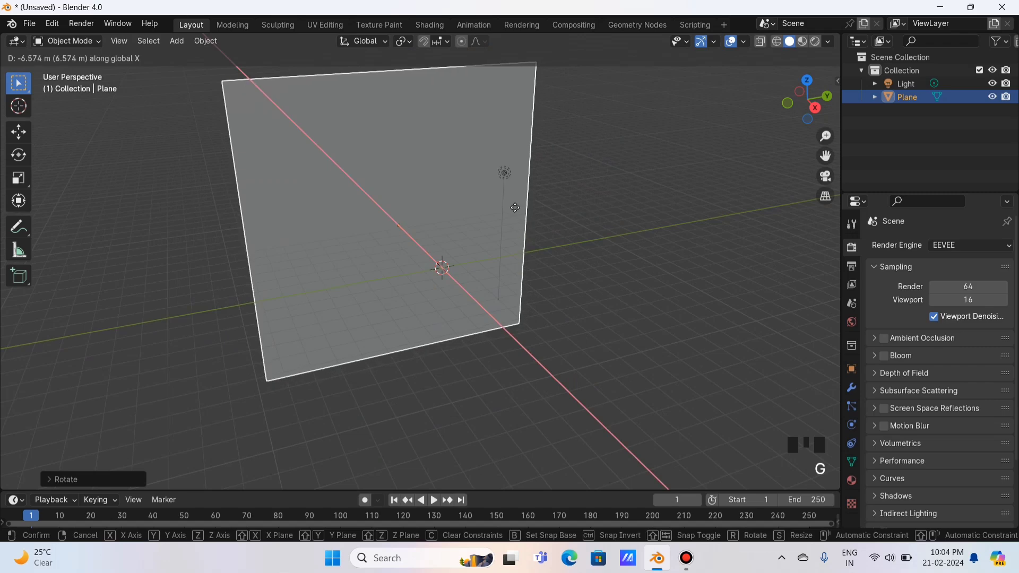
left_click(514, 209)
scroll(442, 209, "up", 4)
scroll(481, 220, "down", 1)
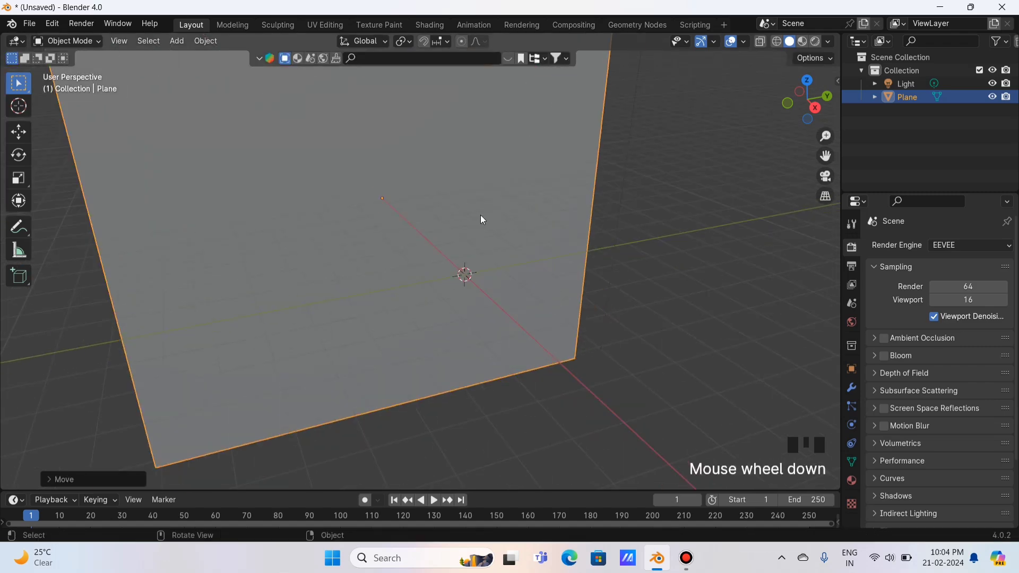
key("s")
key("y")
left_click(555, 219)
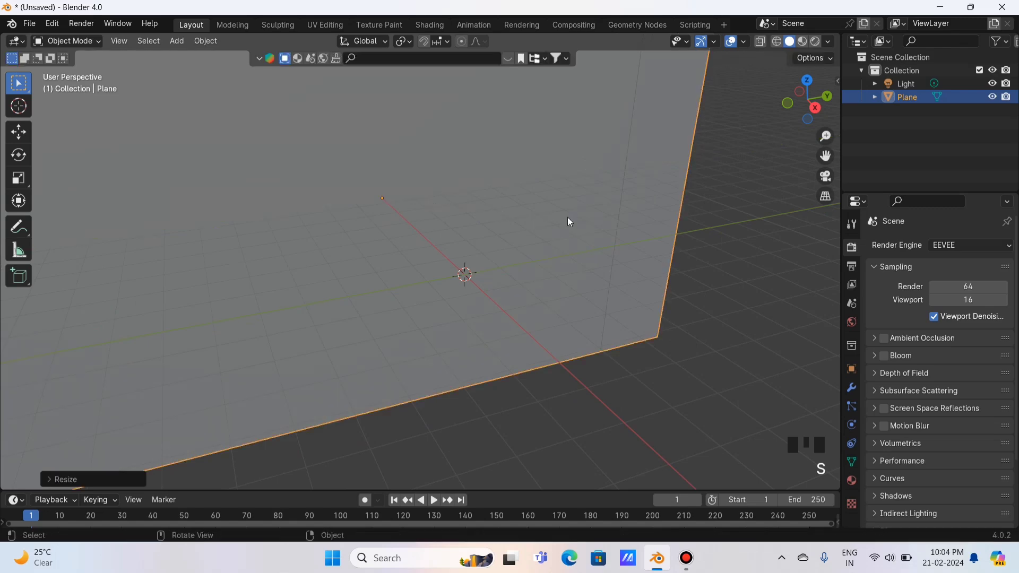
Add a monkey mesh at the origin and rotate it 90° about the global Z axis
left_click(177, 42)
mouse_move(192, 57)
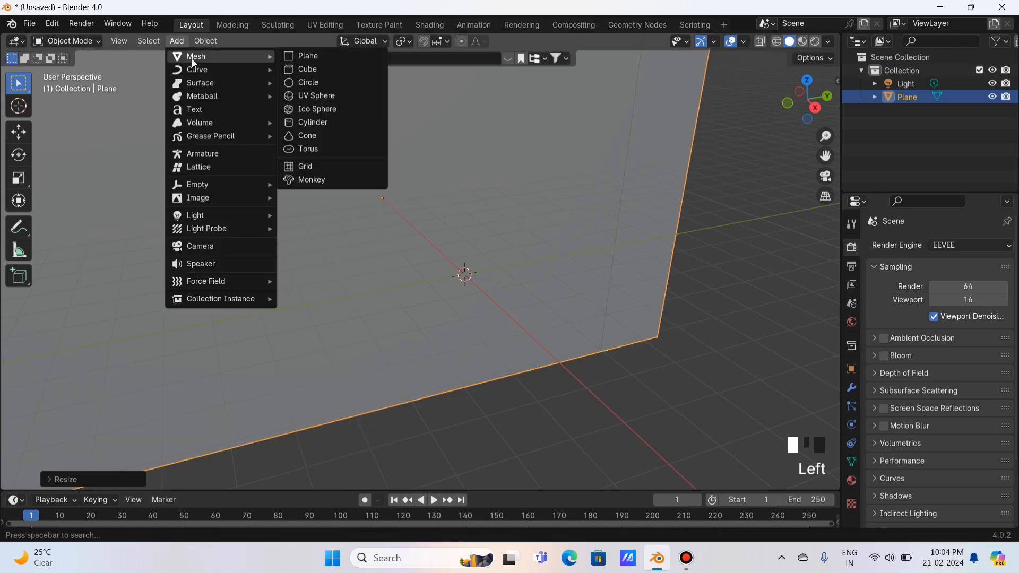
left_click(320, 180)
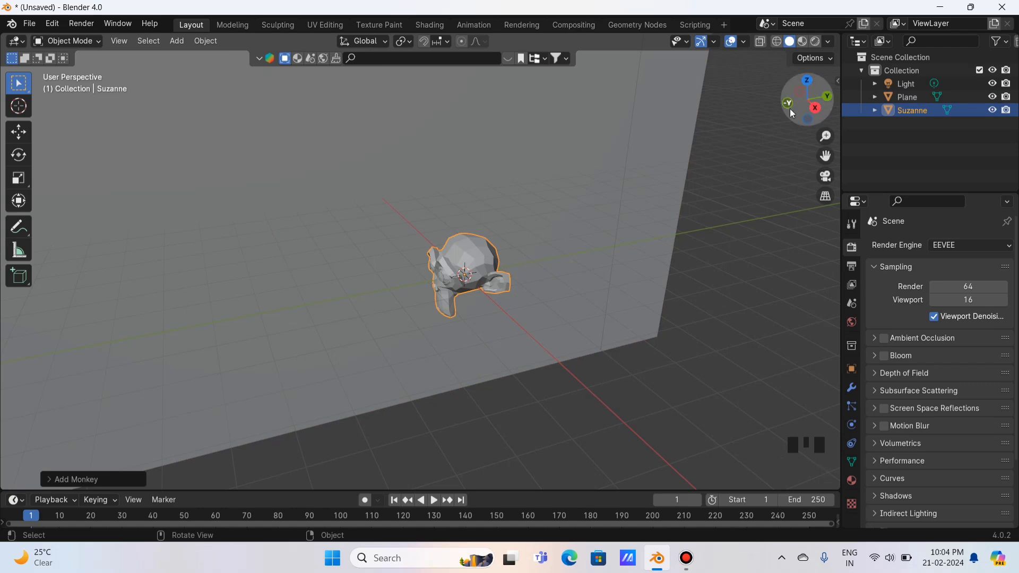
left_click_drag(792, 110, 798, 101)
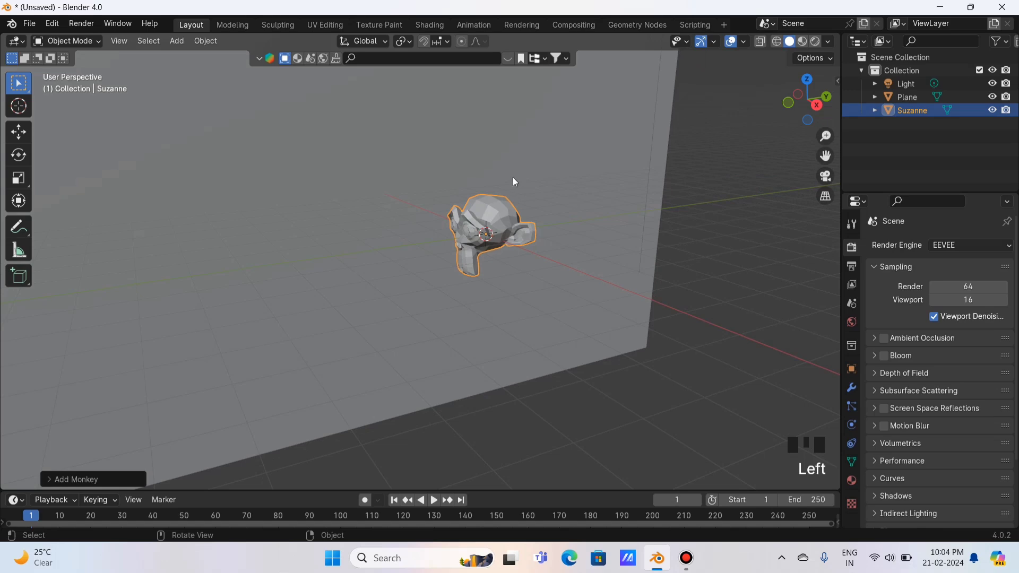
key("r")
key("z")
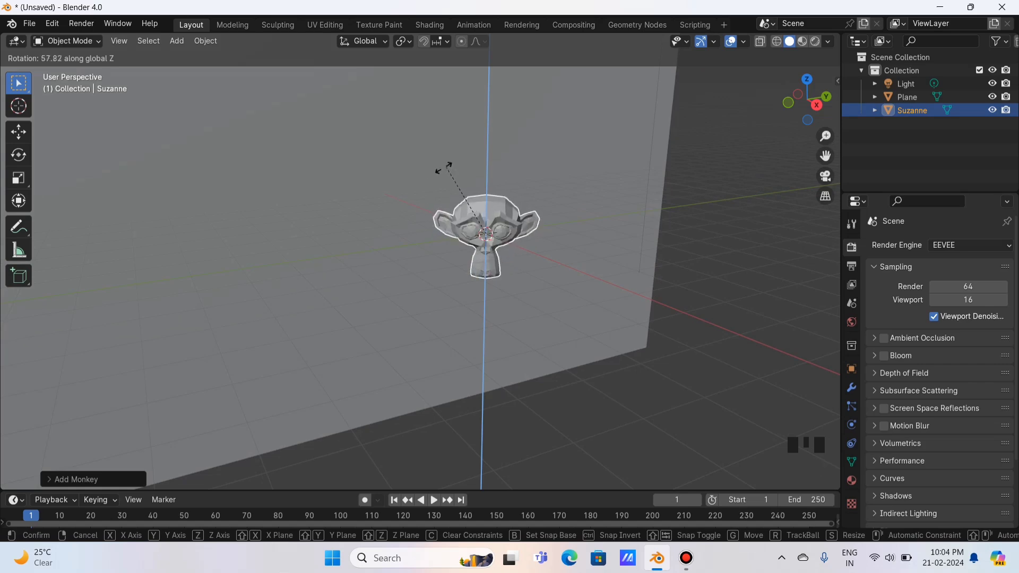
type("90")
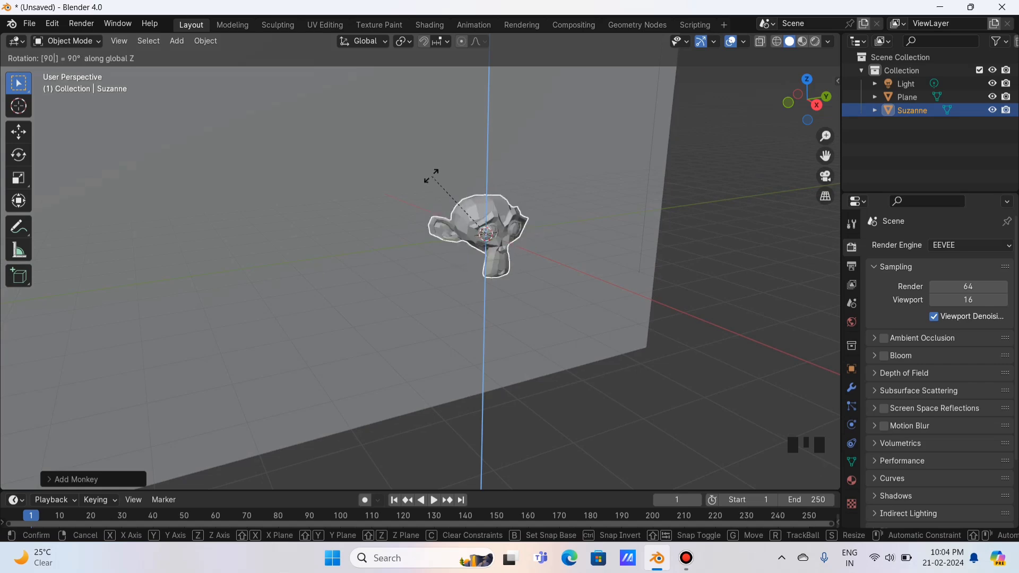
key("Return")
left_click(53, 472)
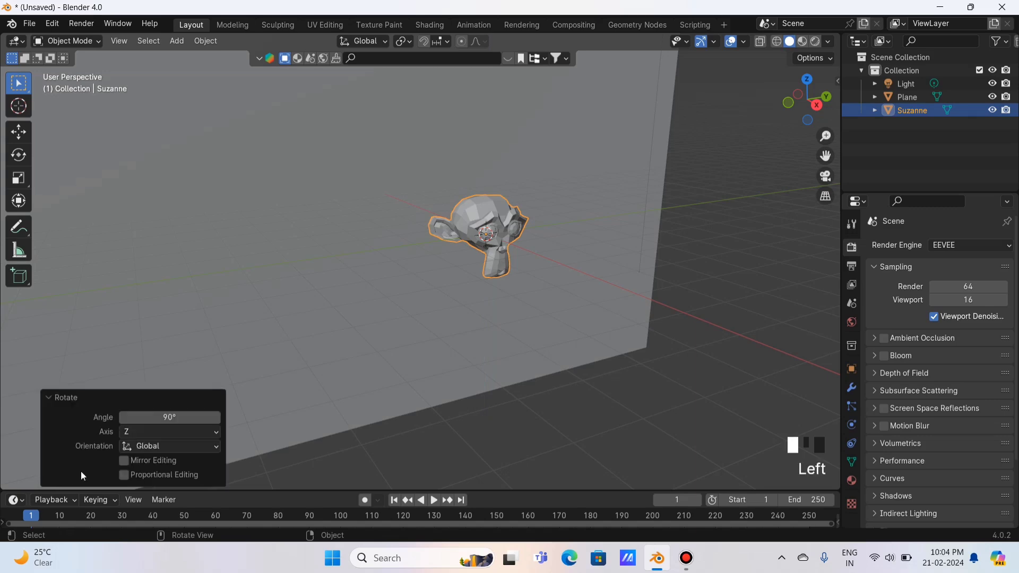
mouse_move(156, 418)
left_mouse_down()
mouse_move(176, 418)
mouse_move(116, 417)
mouse_move(151, 417)
left_mouse_up()
key("Escape")
left_click(66, 399)
Switch to the Shading workspace with the monkey facing the view in front of the backdrop plane
left_click_drag(804, 101, 783, 104)
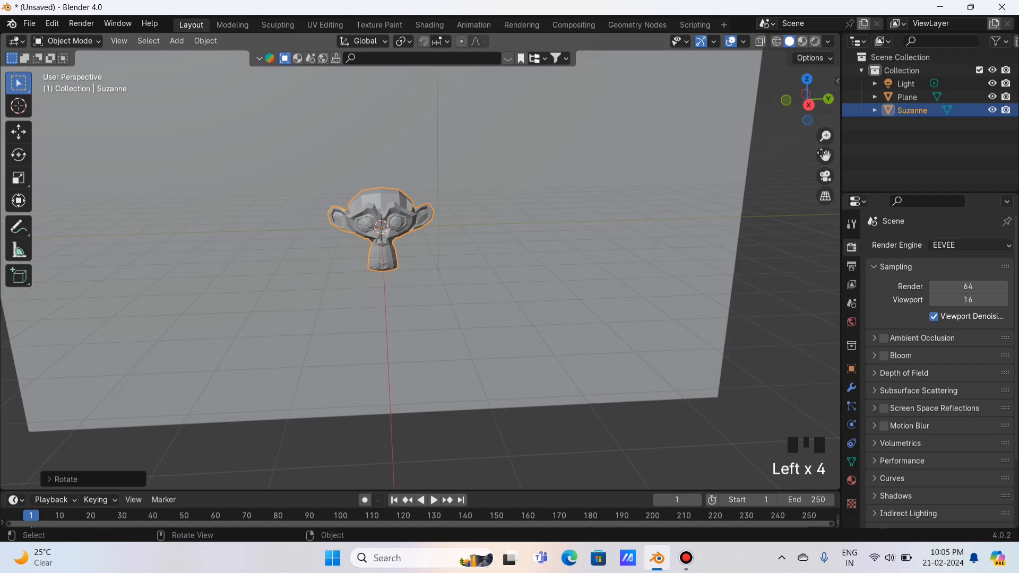
left_click_drag(822, 154, 913, 193)
left_click_drag(813, 111, 805, 110)
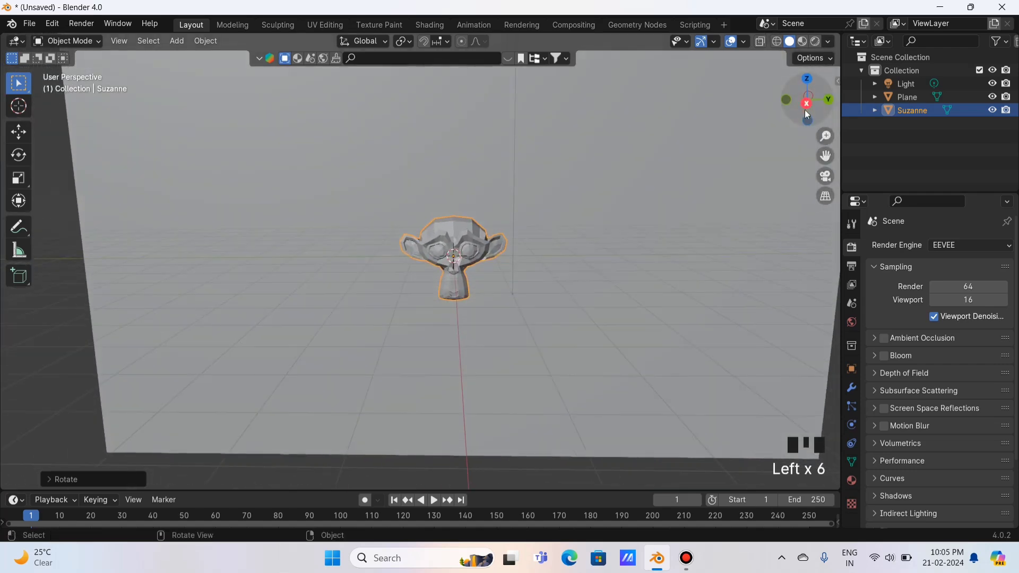
left_click(435, 24)
left_click_drag(806, 101, 544, 92)
left_click(533, 94)
left_click(534, 95)
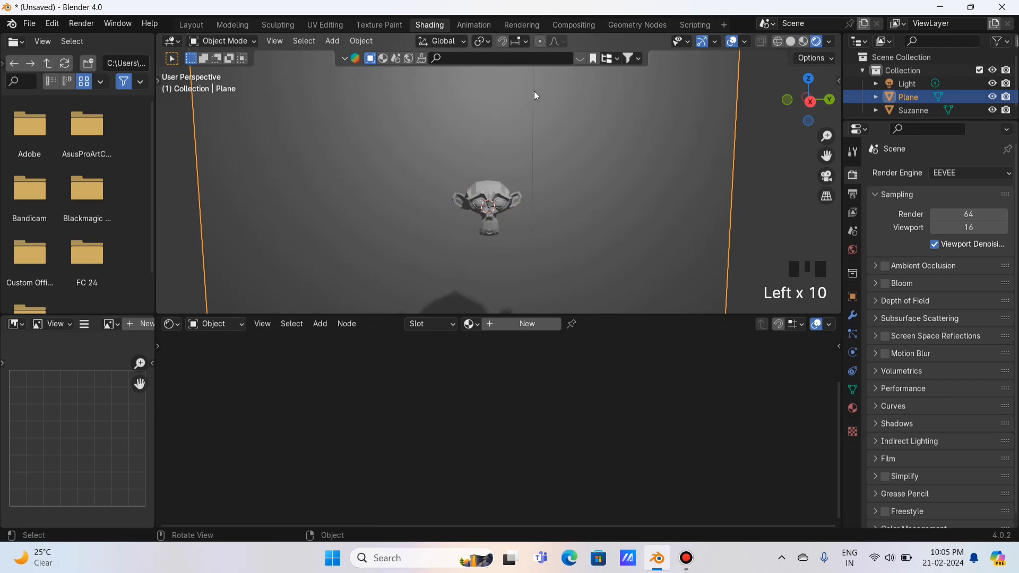
Lower the light about 2 m along the Z axis, closer to the monkey
left_click(899, 85)
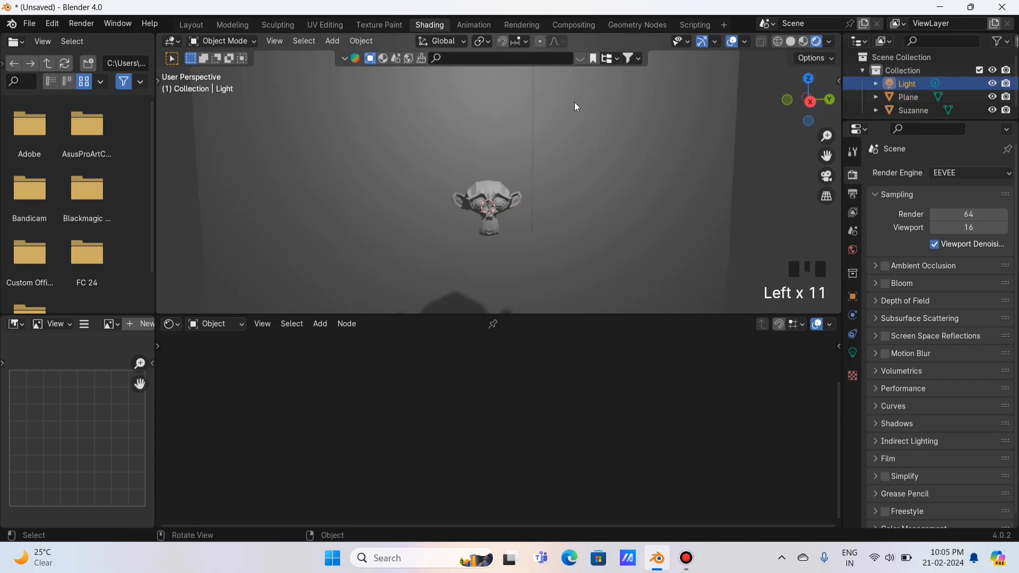
scroll(571, 105, "down", 4)
scroll(571, 105, "up", 4)
key("g")
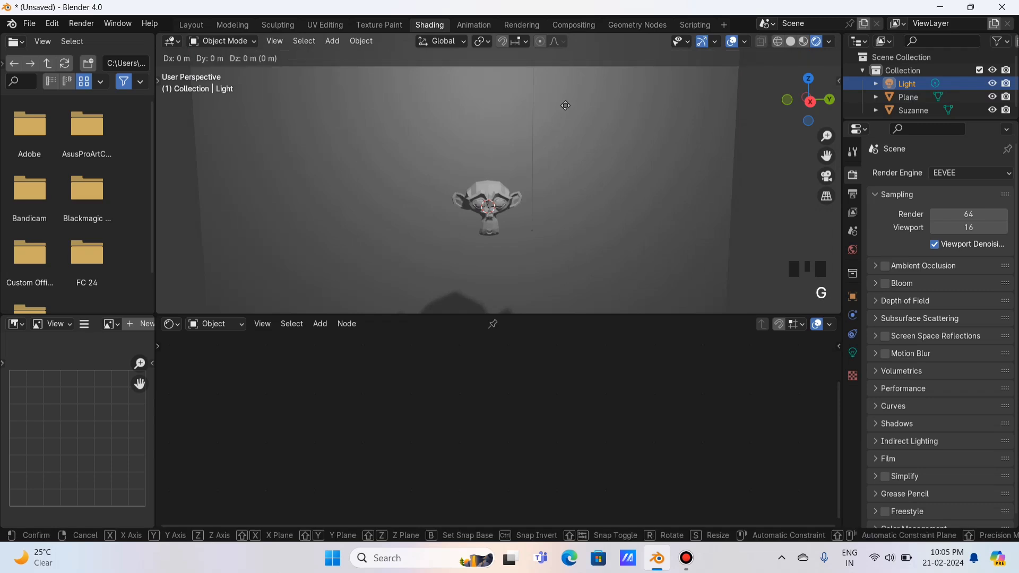
key("z")
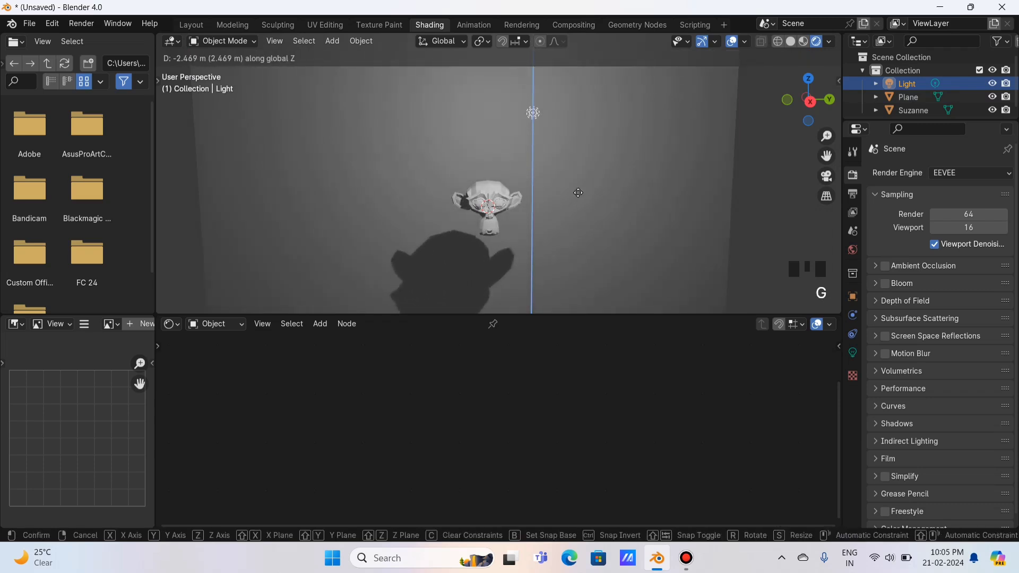
left_click(585, 176)
Create a new material for the backdrop plane
scroll(588, 185, "up", 3)
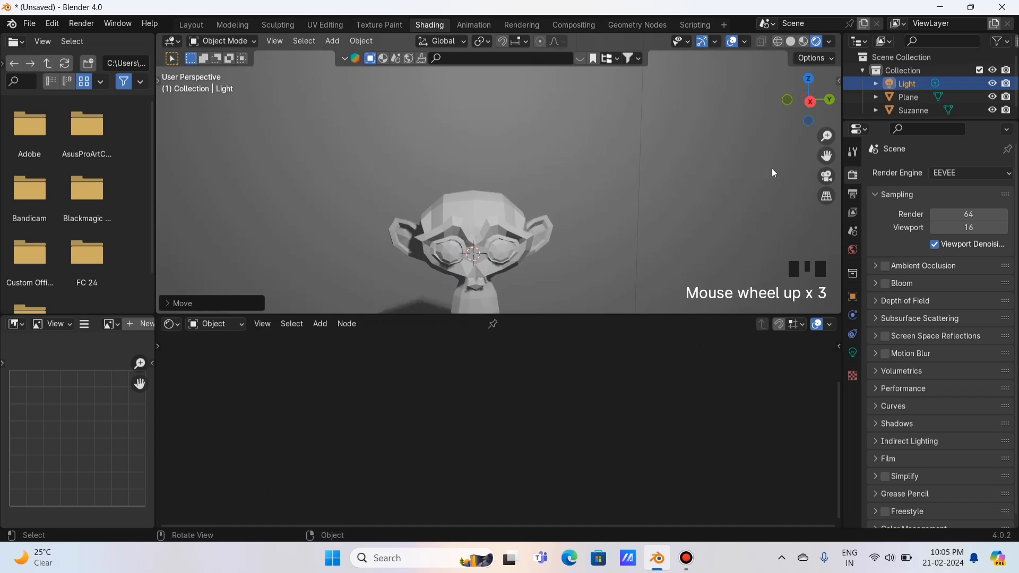
left_click_drag(831, 158, 804, 157)
scroll(698, 177, "down", 1)
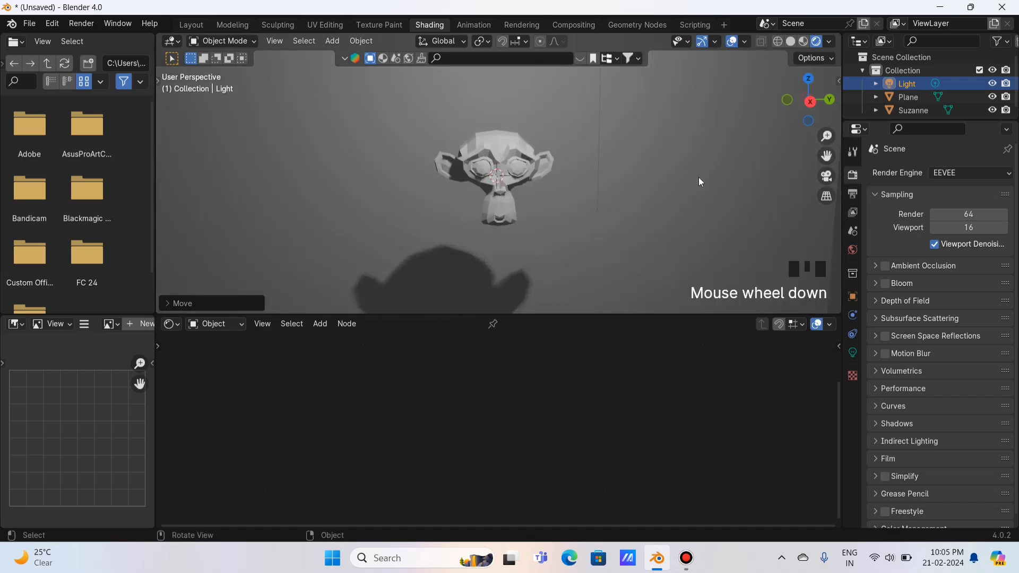
scroll(575, 180, "up", 1)
left_click(536, 152)
scroll(635, 152, "down", 2)
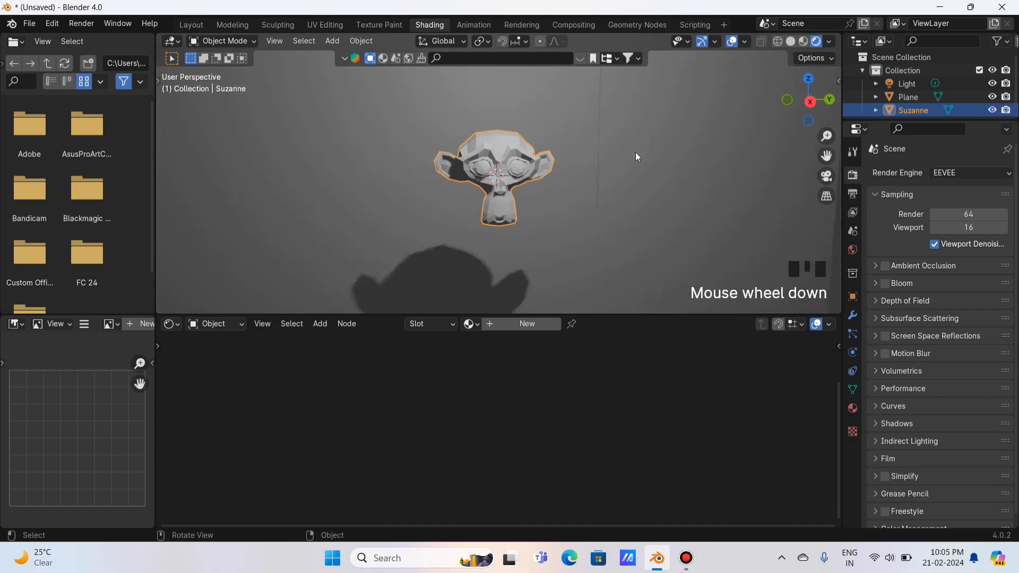
left_click(906, 98)
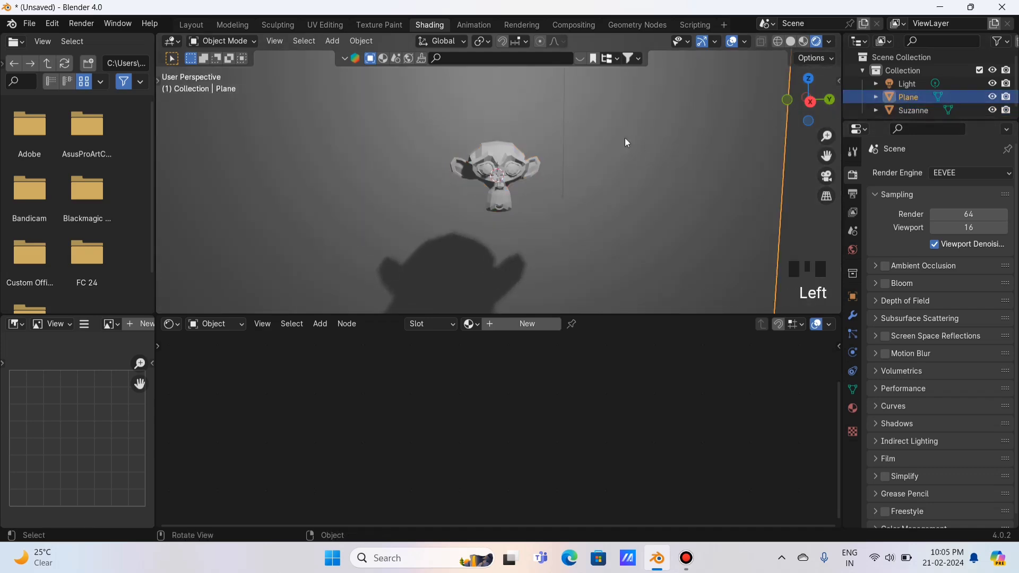
left_click(521, 324)
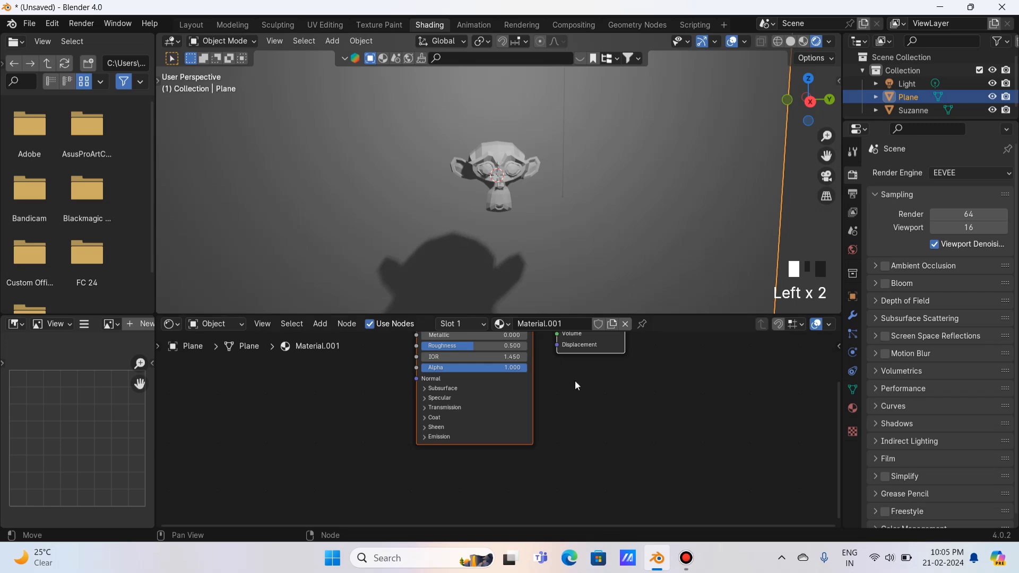
scroll(577, 398, "up", 3)
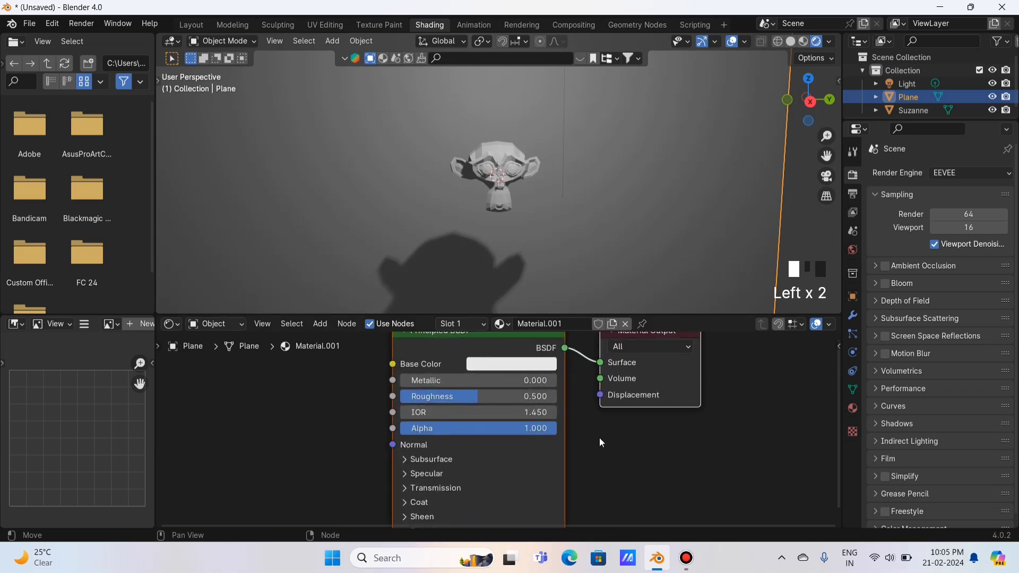
middle_click_drag(599, 447, 598, 456)
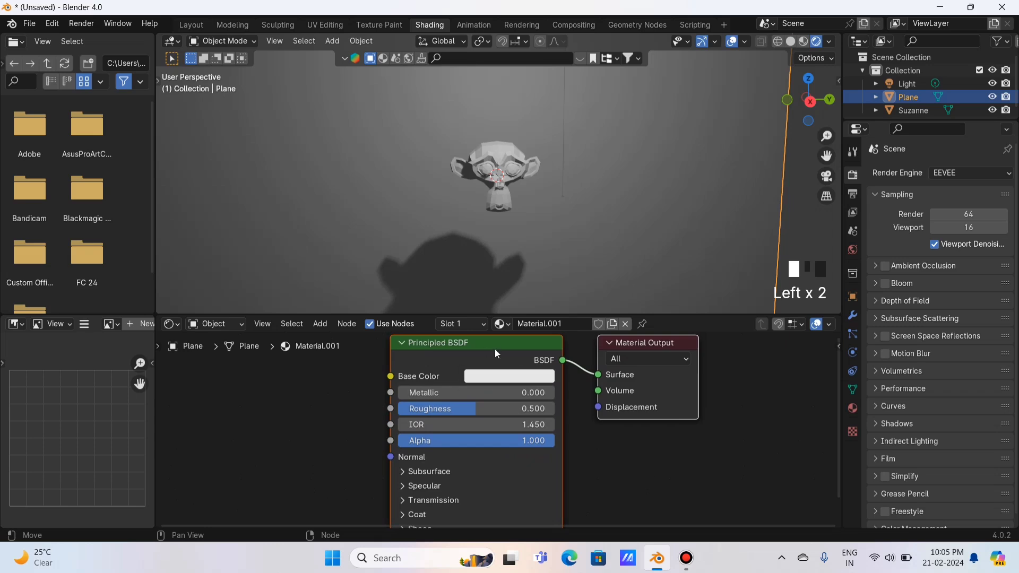
Set the base color of the plane's Principled BSDF material to pure black
left_click(506, 378)
left_click_drag(535, 214, 549, 231)
key("BackSpace")
left_click_drag(609, 162, 610, 284)
Set the Specular IOR Level of the plane's material to 0
middle_click_drag(738, 433, 737, 421)
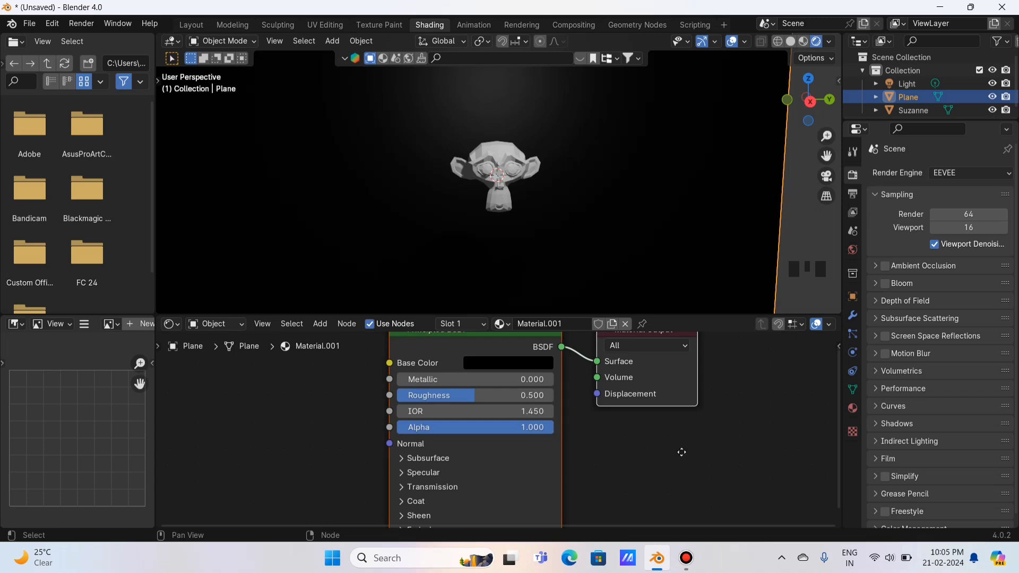
middle_click_drag(682, 452, 679, 407)
left_click(421, 428)
scroll(460, 432, "down", 1)
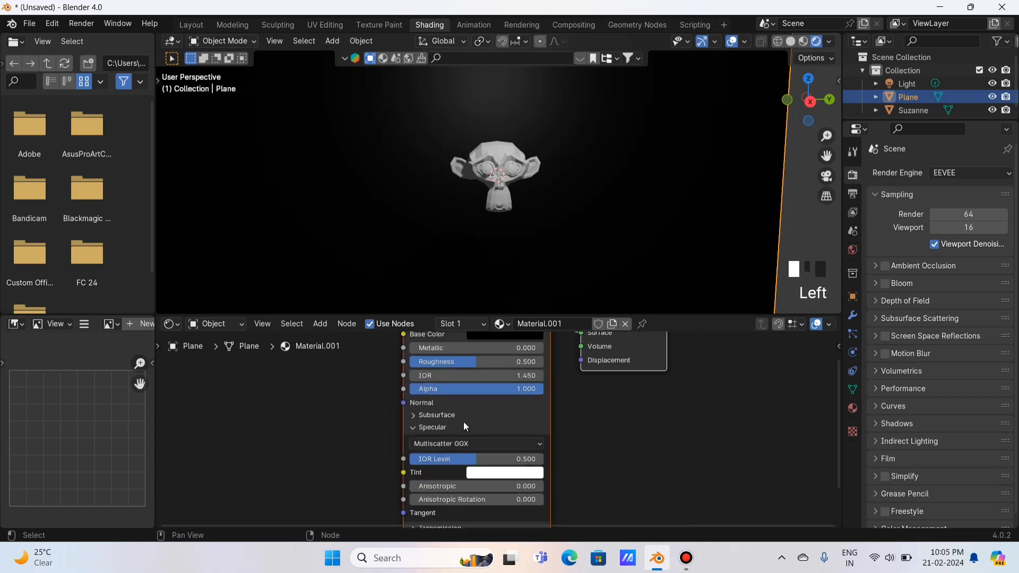
left_click_drag(476, 460, 409, 463)
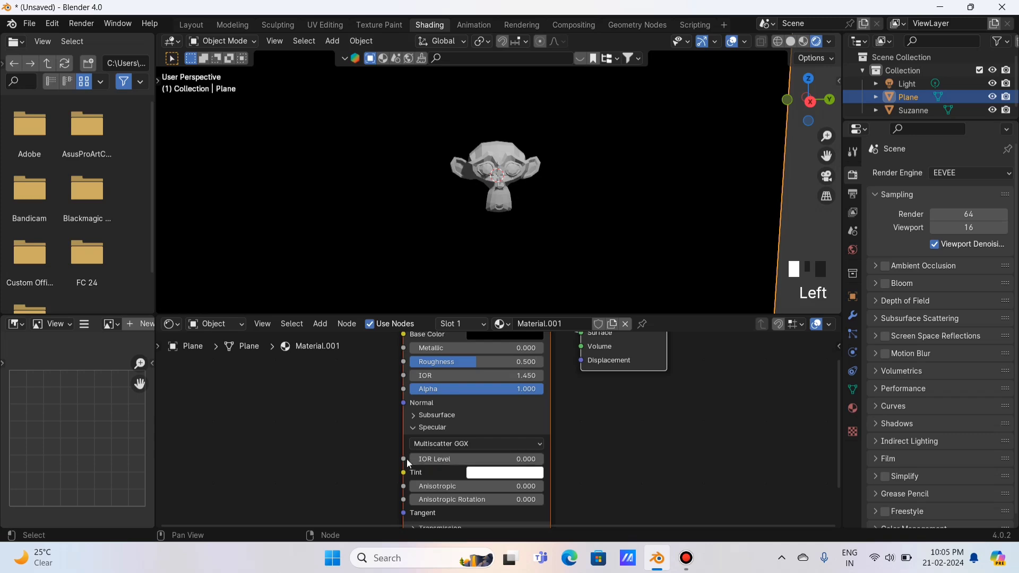
middle_click_drag(584, 420, 644, 467)
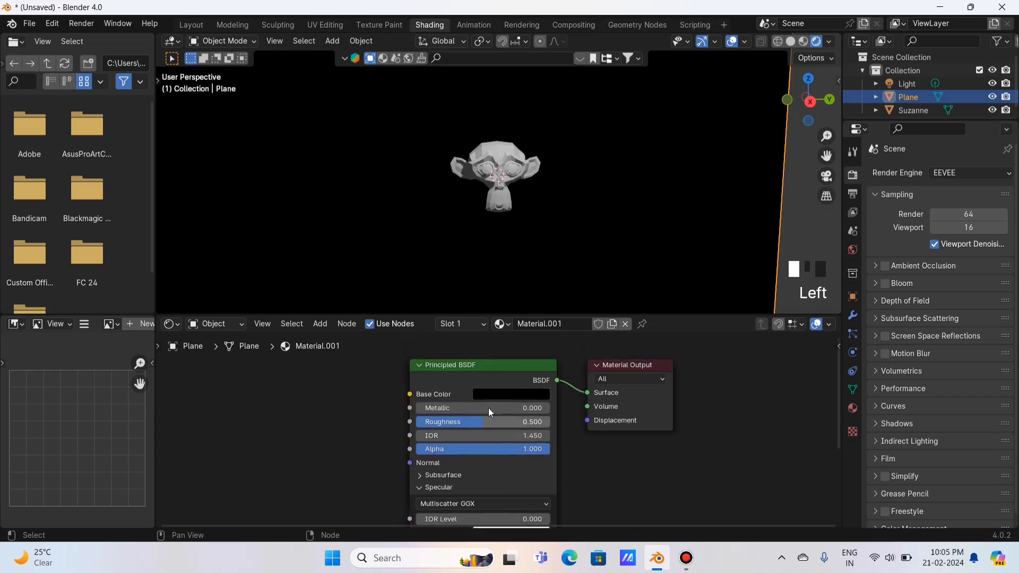
Create a new material for the monkey and clear the node selection
left_click(508, 169)
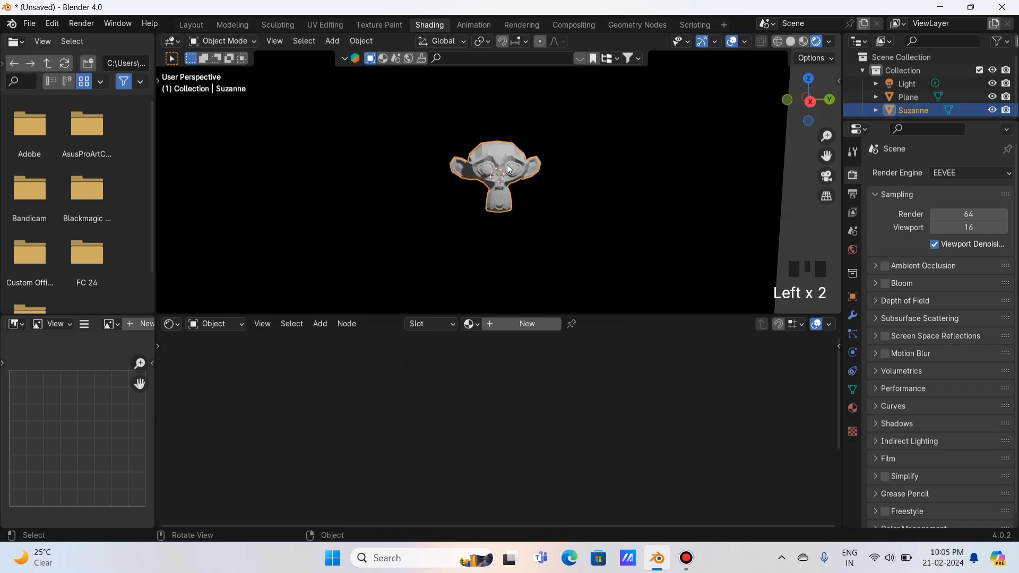
left_click(501, 326)
left_click(708, 373)
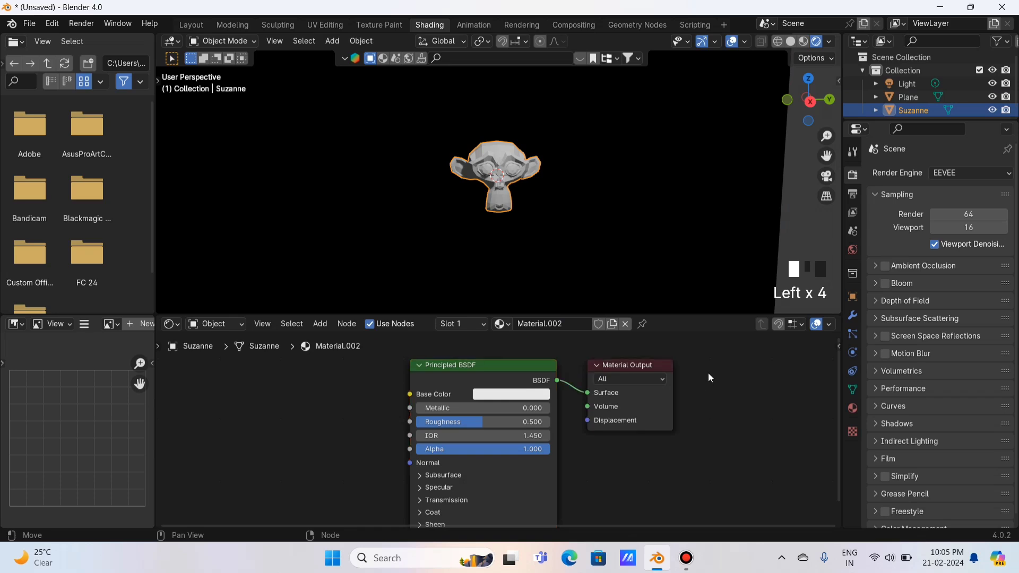
left_click(499, 395)
left_click_drag(521, 284, 533, 256)
left_click(333, 380)
Delete the Principled BSDF node from the monkey's material
left_click(460, 367)
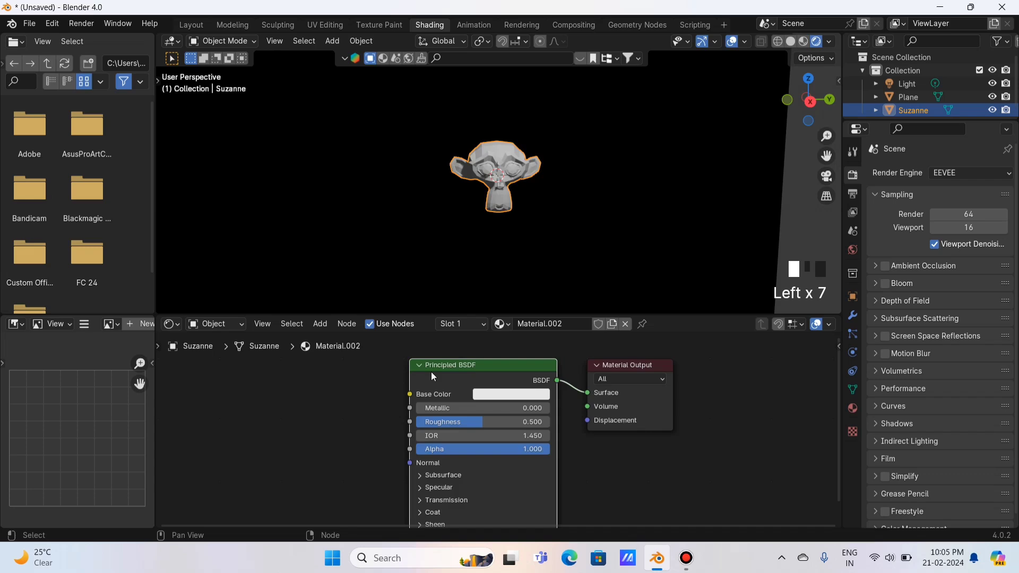
key("x")
scroll(478, 412, "up", 2)
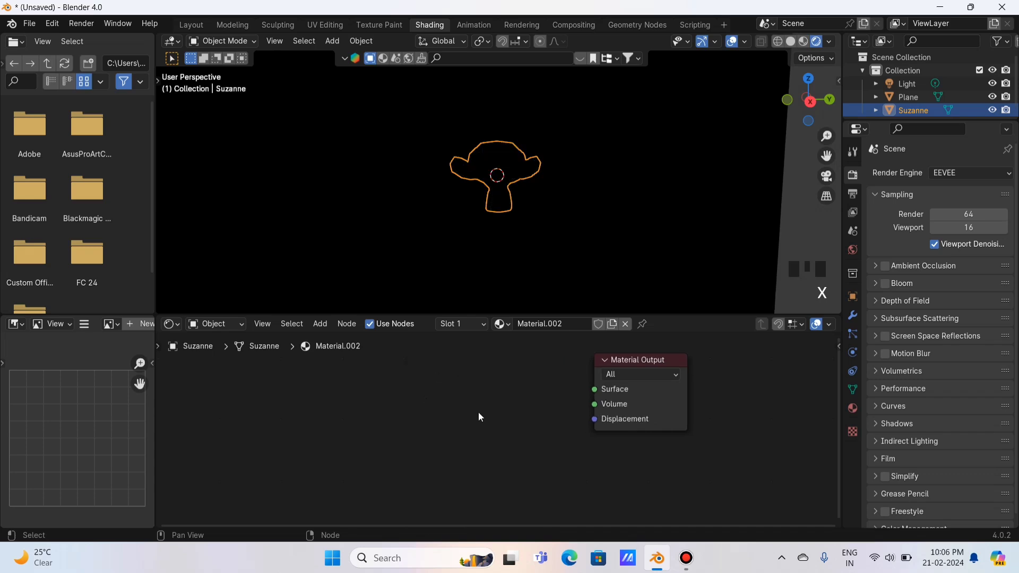
Add a Transparent BSDF node to the monkey's material, placed before the Material Output node
key("shift+a")
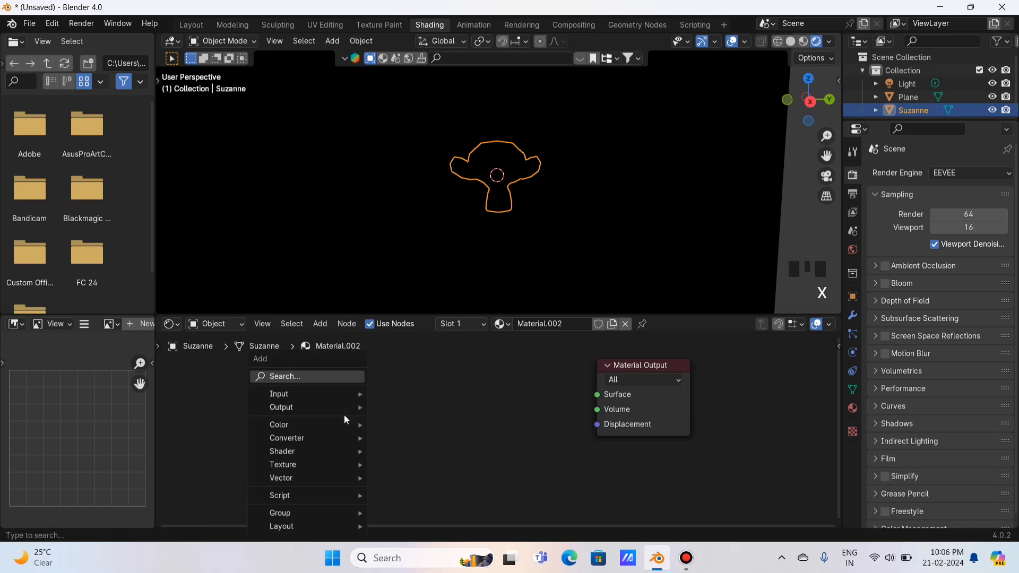
left_click(314, 377)
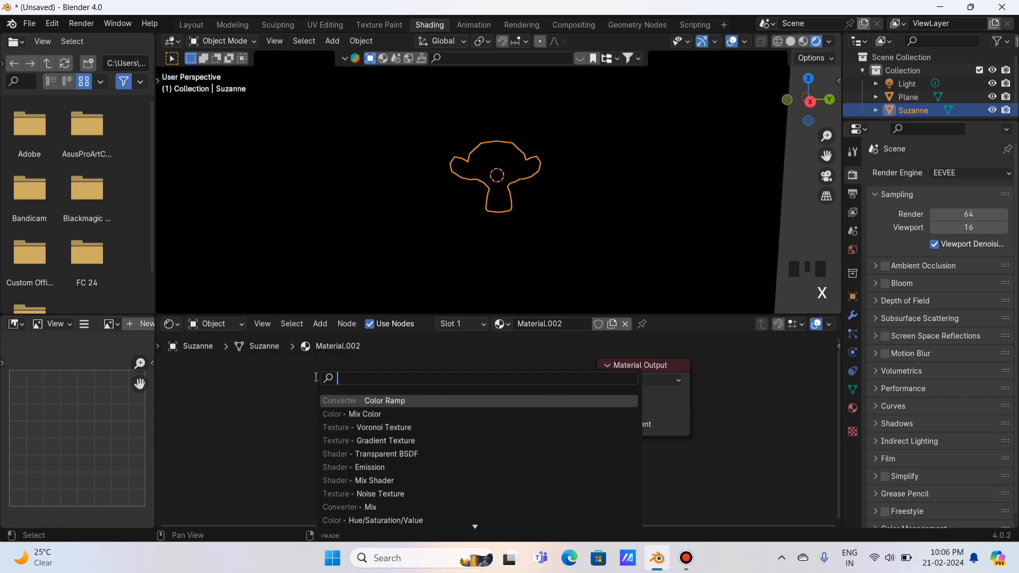
type("tra")
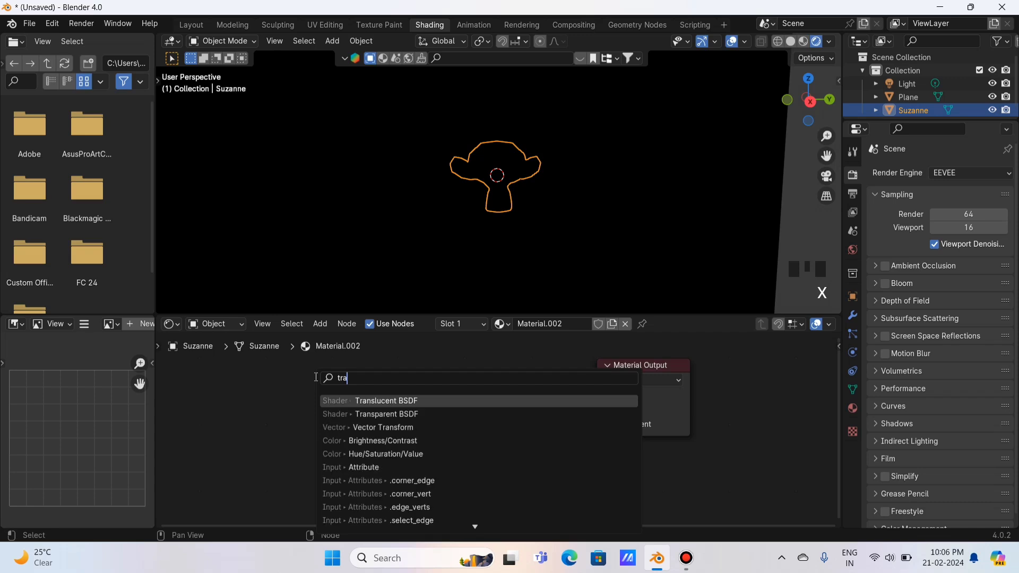
left_click(382, 414)
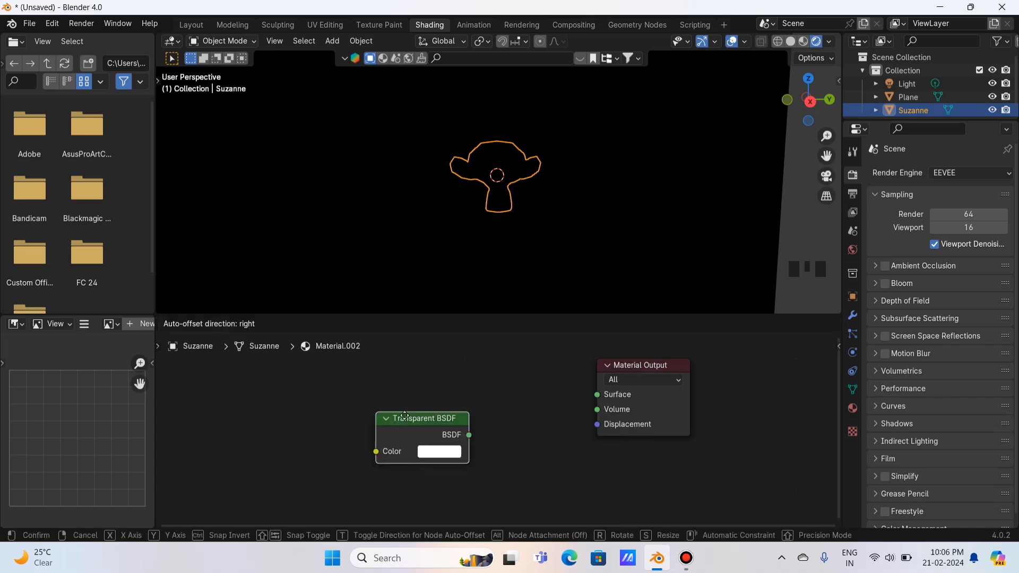
left_click(395, 373)
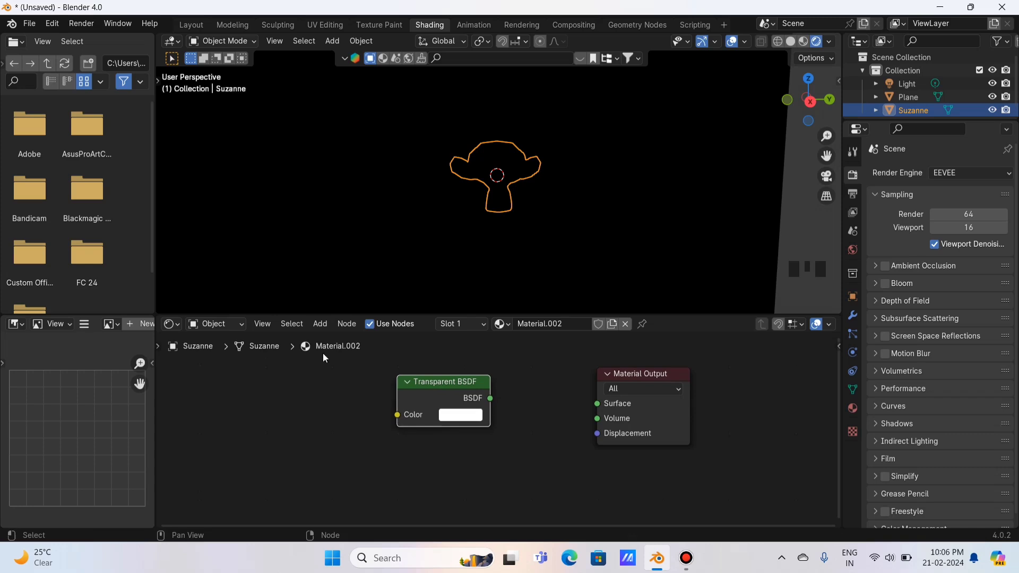
Add an Emission shader node and place it beneath the Transparent BSDF node
left_click(320, 324)
left_click(253, 377)
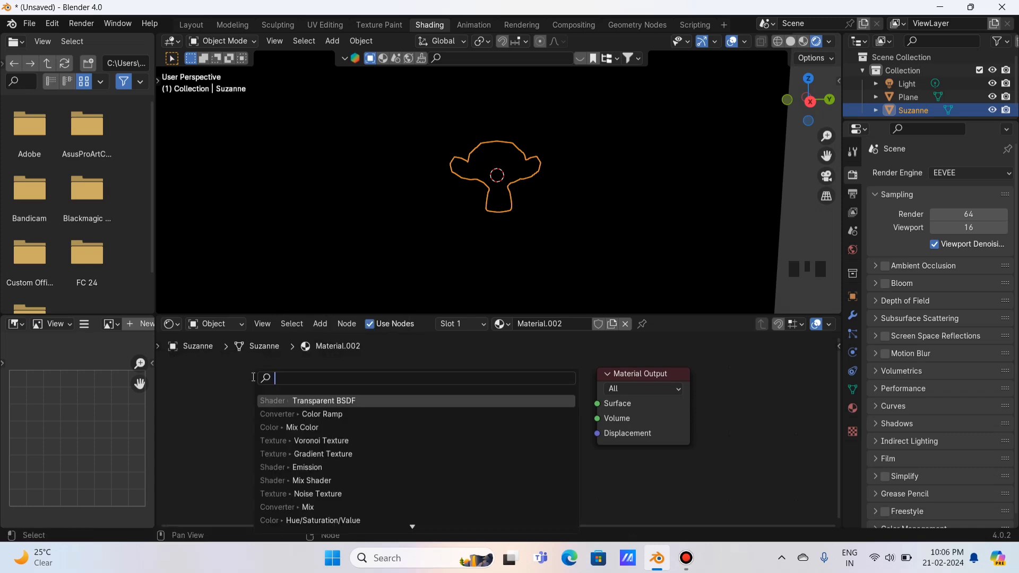
type("emi")
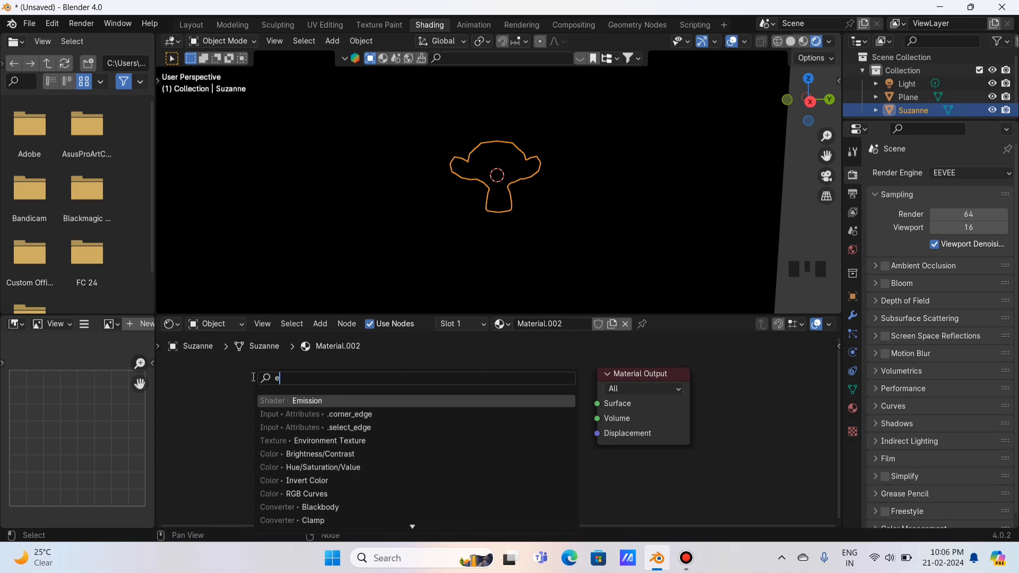
left_click(294, 401)
left_click(448, 428)
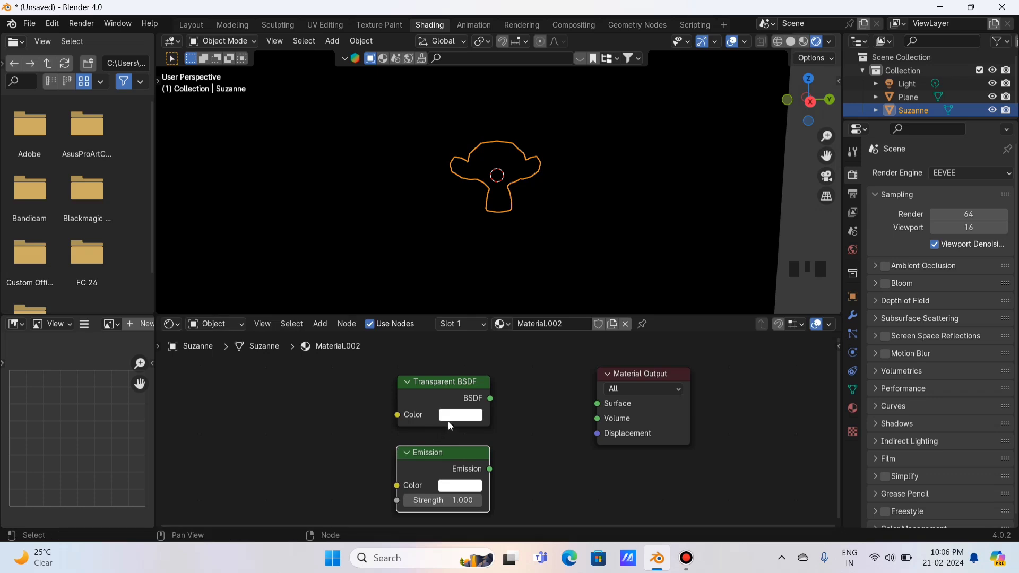
Connect the Transparent BSDF output to the Surface input of the Material Output node
left_click_drag(824, 94, 802, 94)
left_click_drag(826, 156, 872, 157)
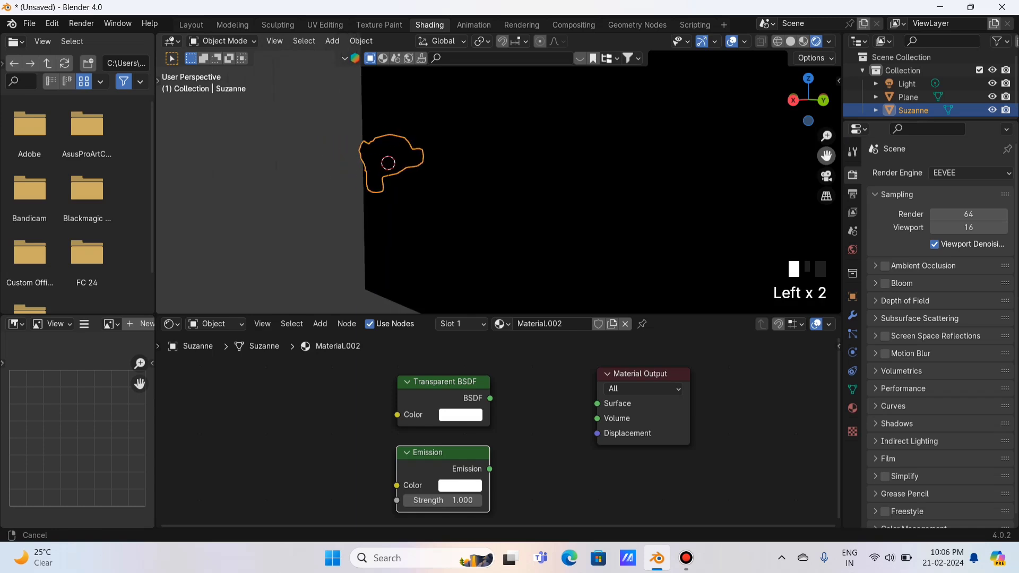
left_click_drag(813, 102, 811, 102)
scroll(370, 170, "up", 1)
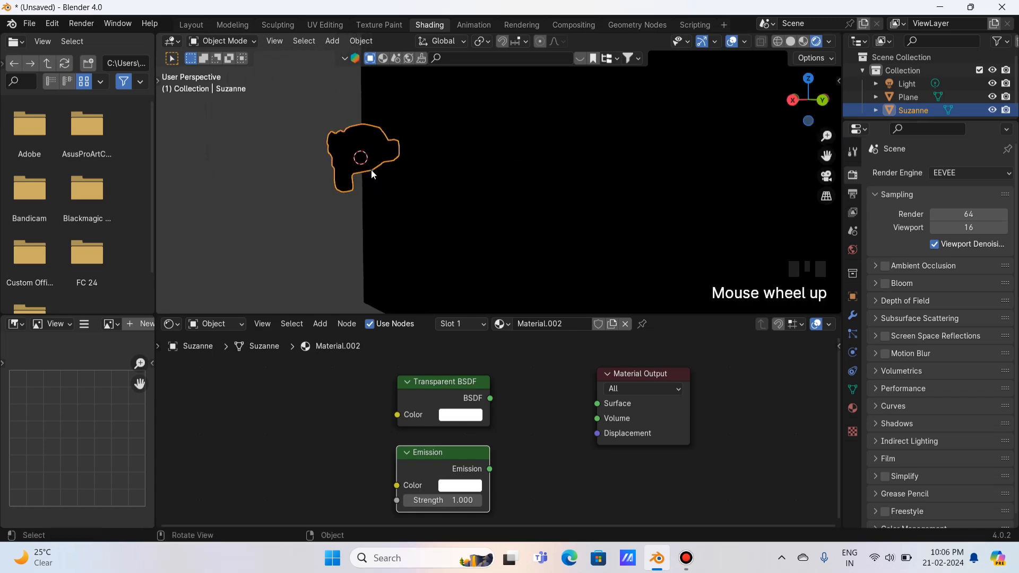
left_click_drag(490, 398, 595, 404)
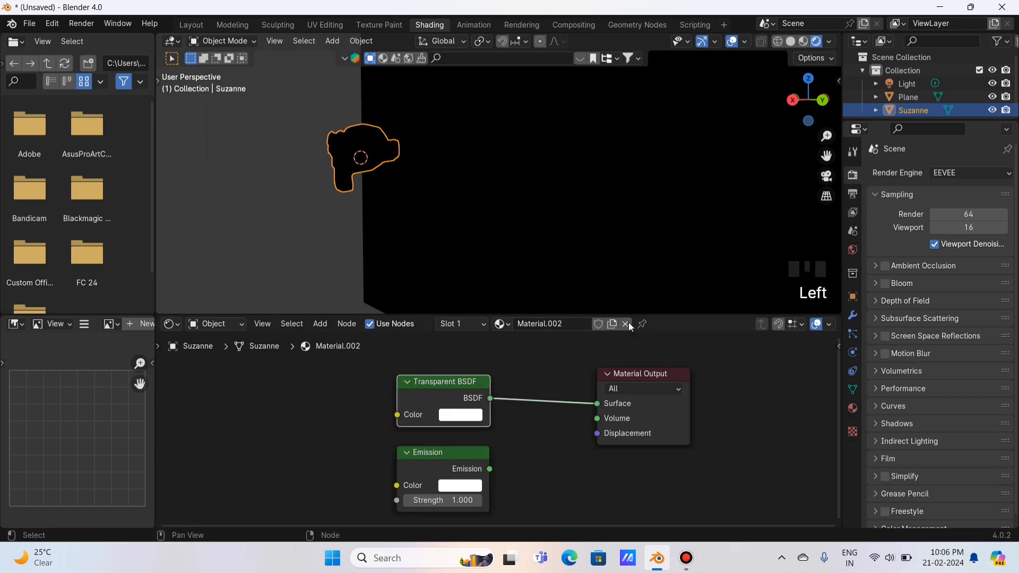
Preview the transparent monkey with the Cycles render engine and set the engine back to EEVEE
left_click_drag(824, 101, 778, 104)
left_click(818, 100)
double_click(809, 98)
mouse_move(669, 132)
left_mouse_down()
mouse_move(643, 134)
mouse_move(657, 133)
left_mouse_up()
left_click(968, 173)
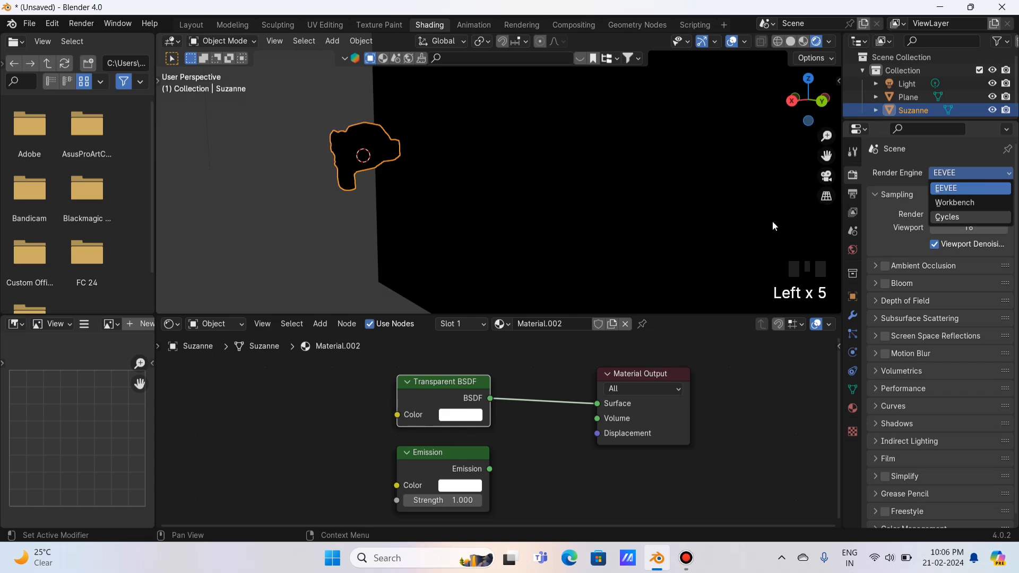
key("c")
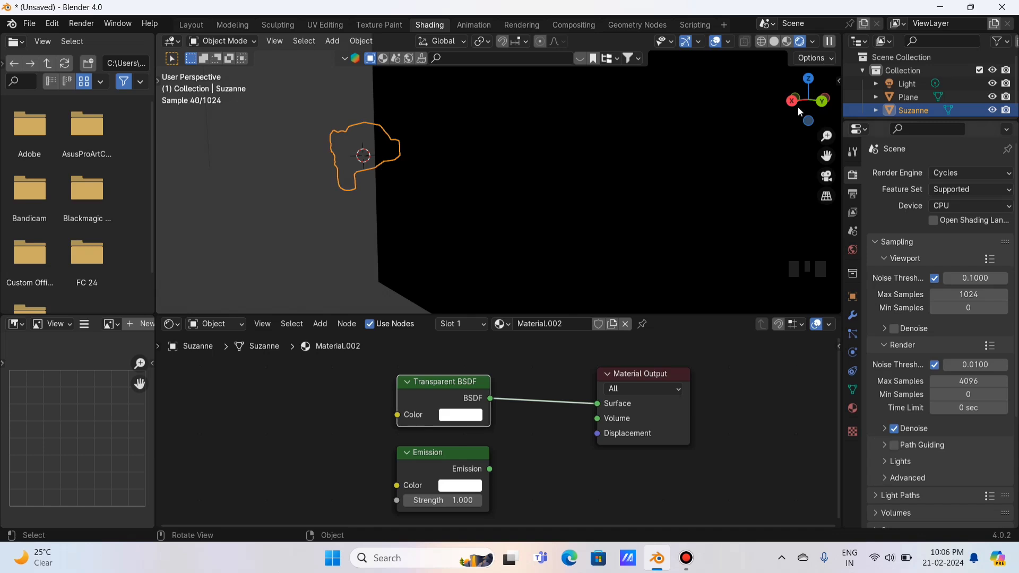
left_click_drag(798, 106, 809, 101)
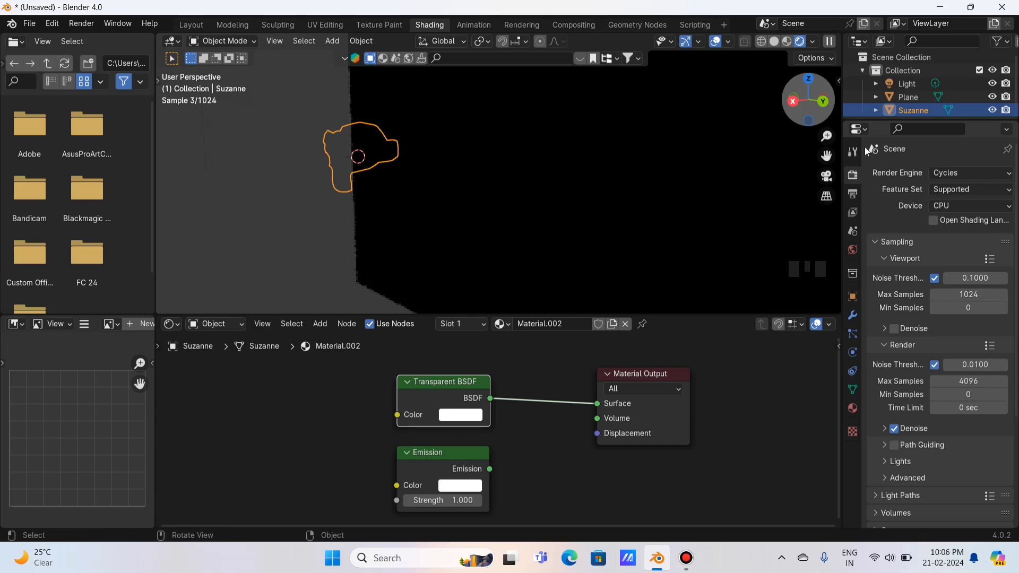
left_click(947, 170)
left_click(945, 189)
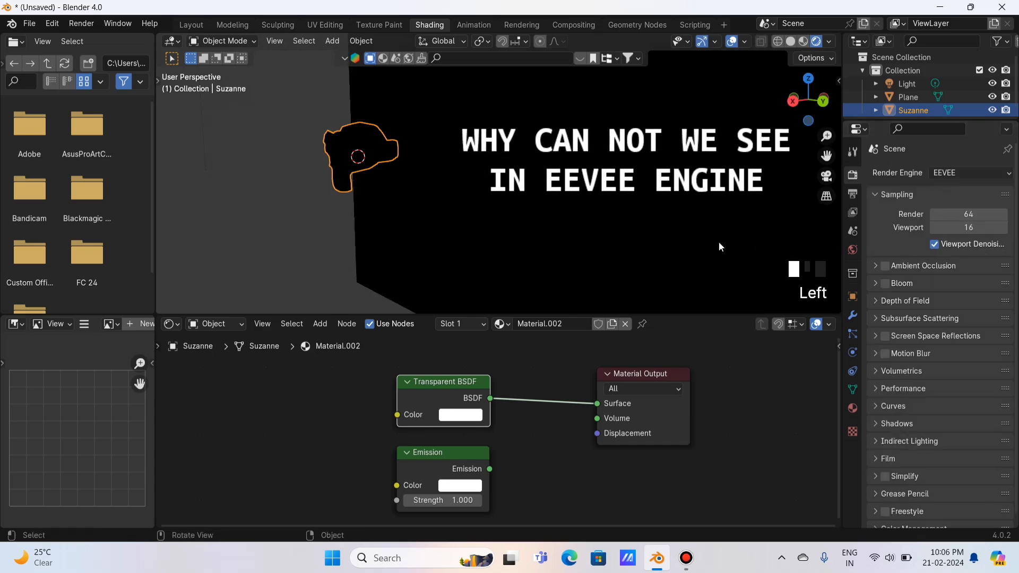
Set the Blend Mode of the monkey's material to Alpha Blend
left_click(853, 408)
scroll(919, 384, "down", 2)
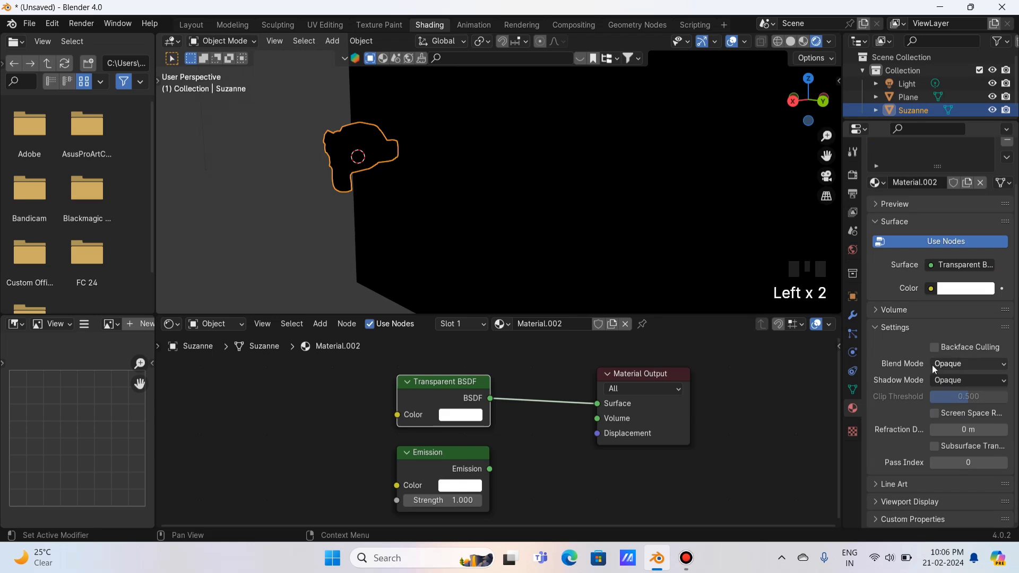
left_click(939, 363)
left_click(950, 423)
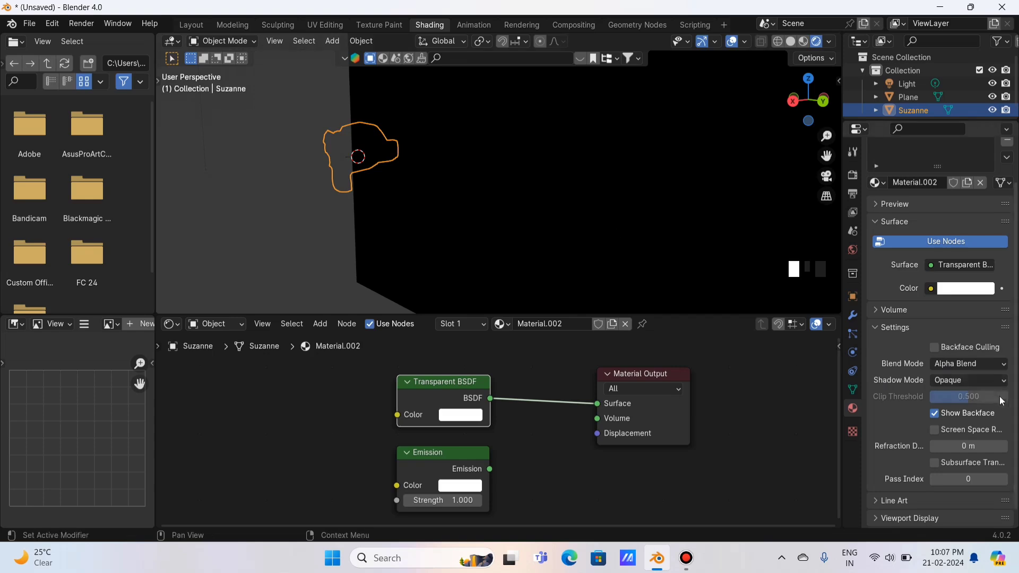
Set the monkey material's Shadow Mode to Alpha Hashed and enable Screen Space Refraction and Subsurface Translucency
left_click(967, 380)
left_click(965, 439)
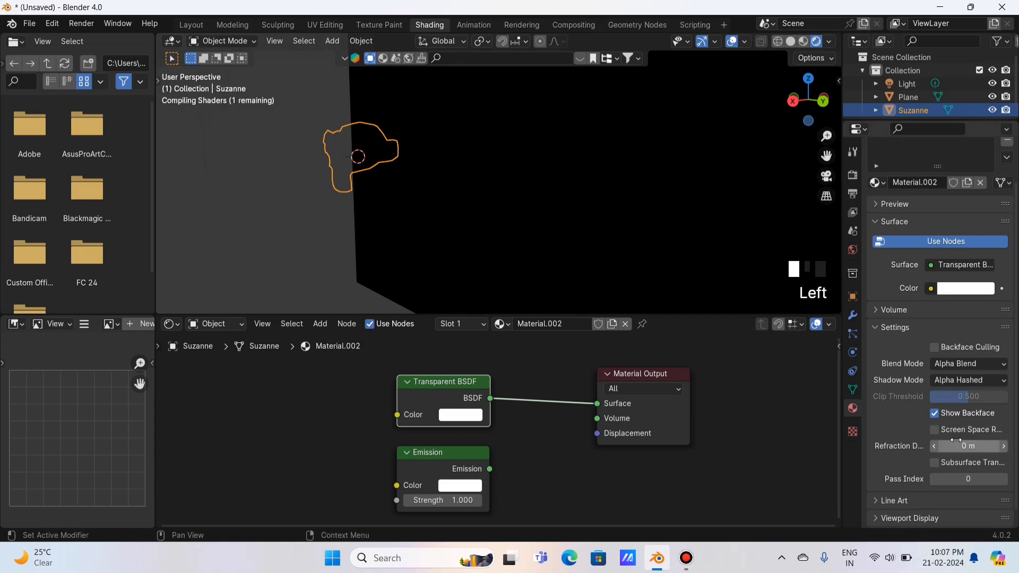
left_click(940, 431)
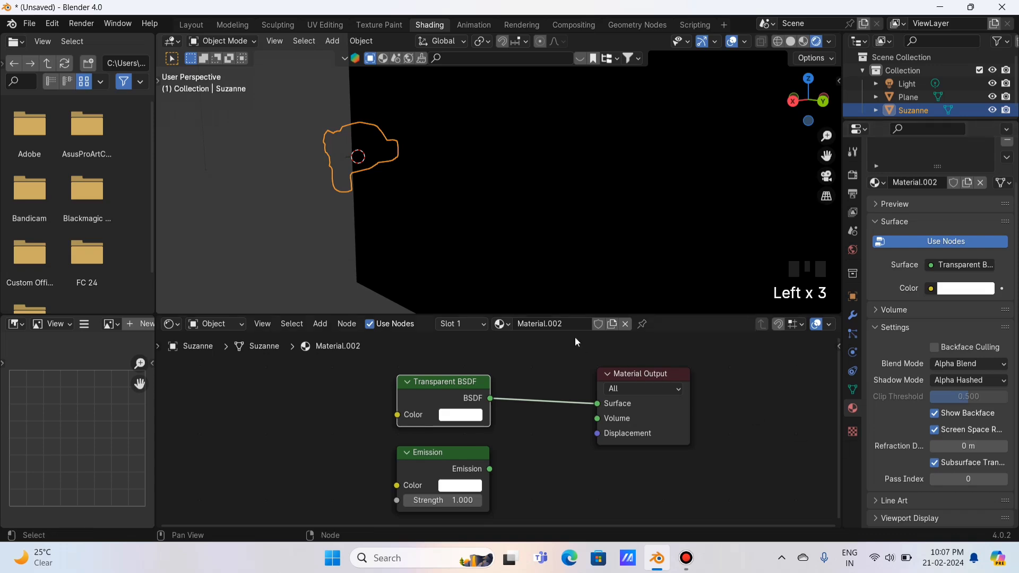
Connect the Emission node to the Material Output's Surface input in place of the Transparent BSDF and try out its strength
left_click_drag(822, 97, 779, 215)
mouse_move(601, 407)
left_mouse_down()
mouse_move(513, 433)
mouse_move(491, 473)
mouse_move(591, 406)
left_mouse_up()
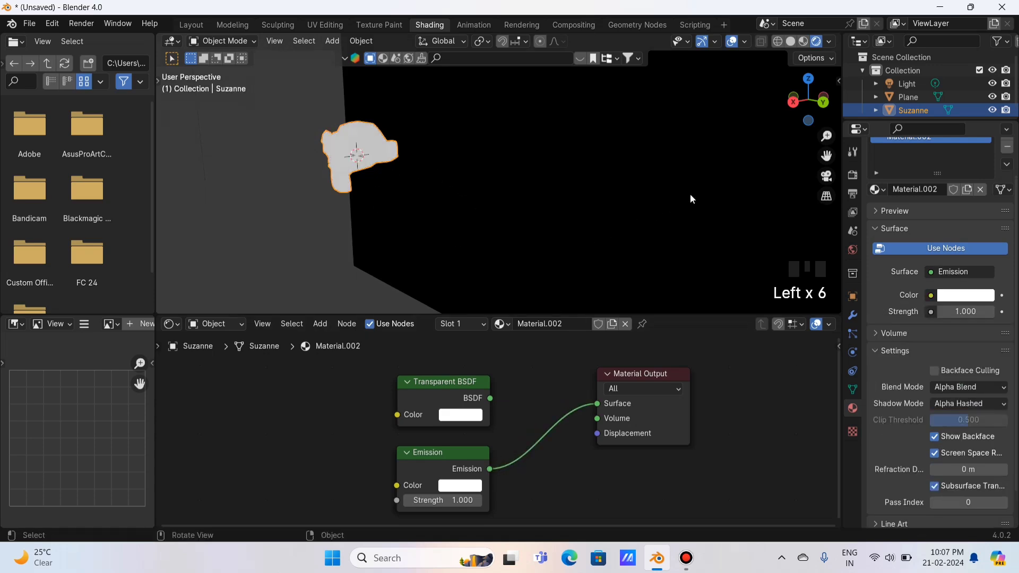
left_click_drag(808, 124, 834, 118)
mouse_move(434, 502)
left_mouse_down()
mouse_move(465, 501)
mouse_move(445, 501)
left_mouse_up()
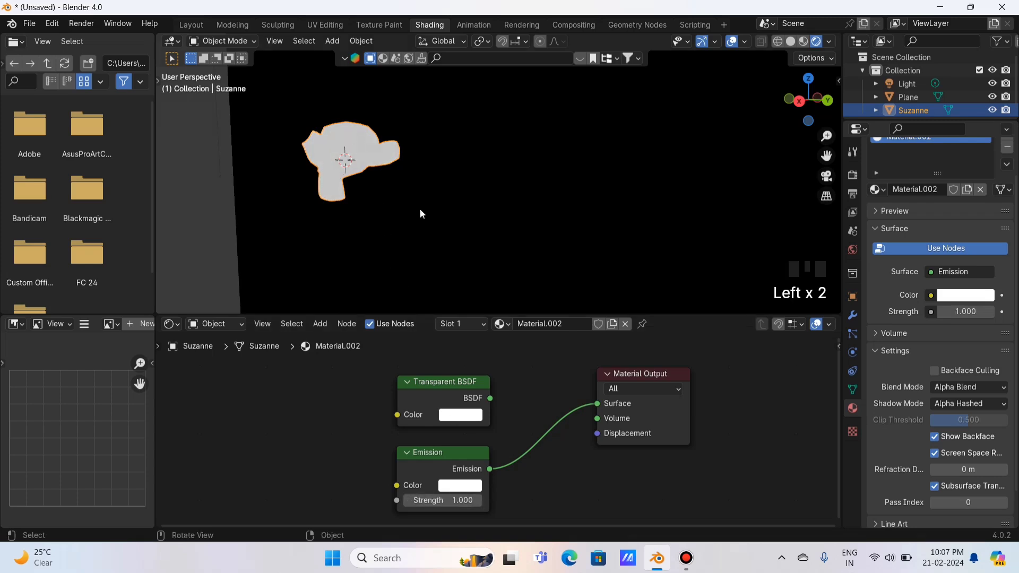
Enable Bloom and Ambient Occlusion in the EEVEE render settings
left_click(852, 176)
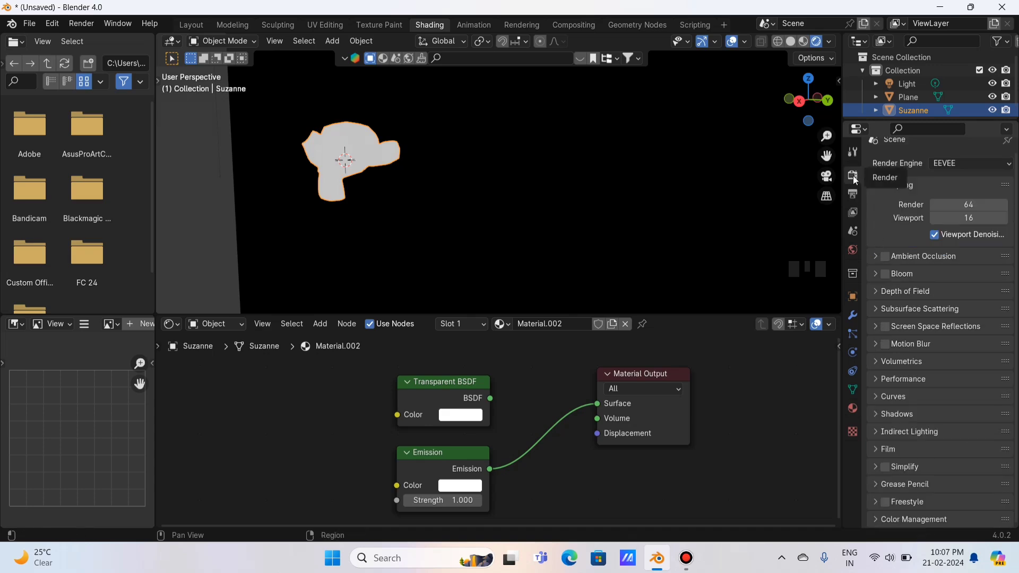
left_click(886, 275)
left_click_drag(826, 156, 959, 169)
scroll(472, 177, "up", 1)
scroll(473, 176, "up", 2)
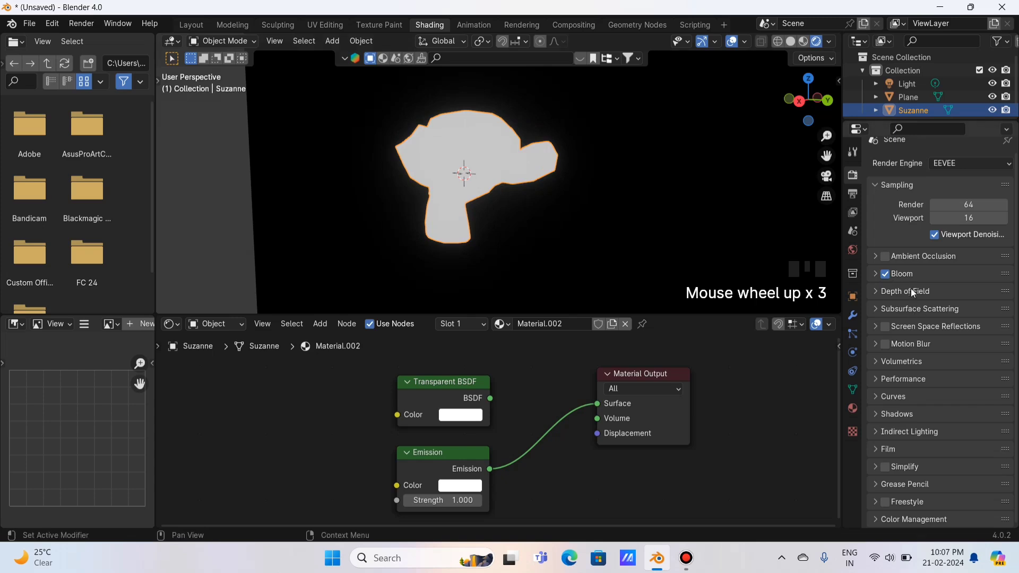
left_click(887, 273)
left_click(888, 273)
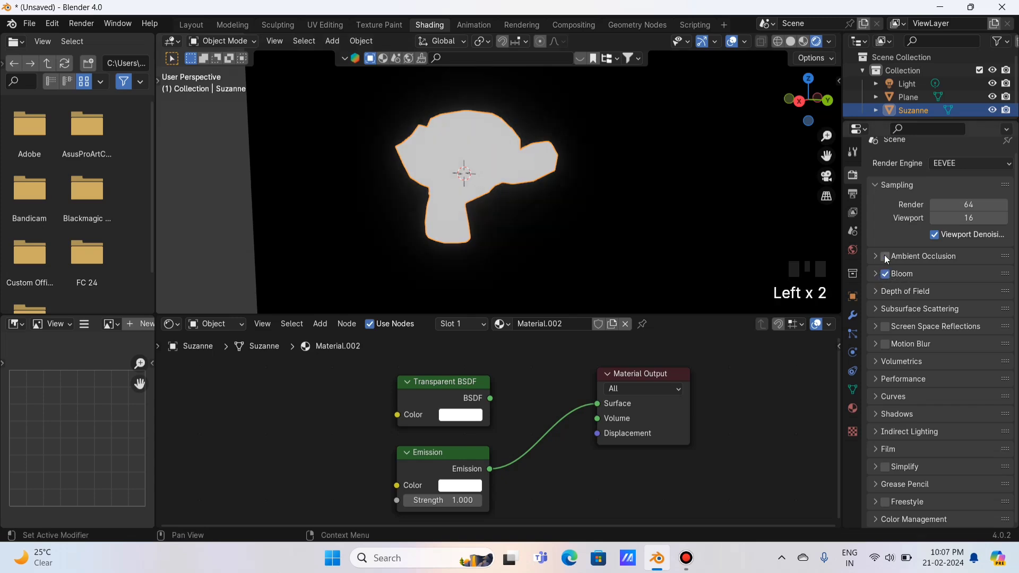
left_click(885, 256)
scroll(591, 182, "down", 1)
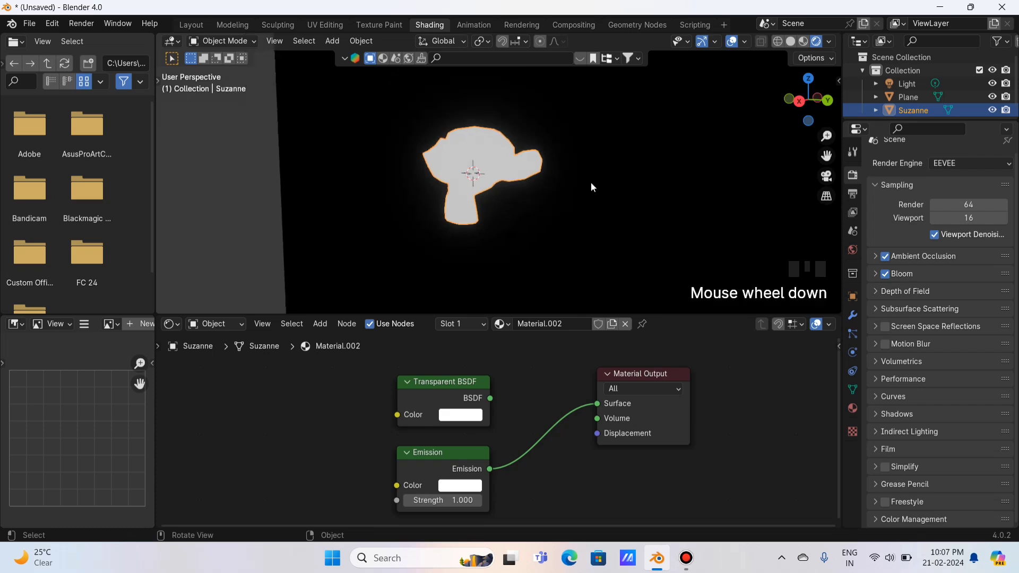
Try raising the Emission node's strength to 5.7
left_click_drag(444, 501, 476, 501)
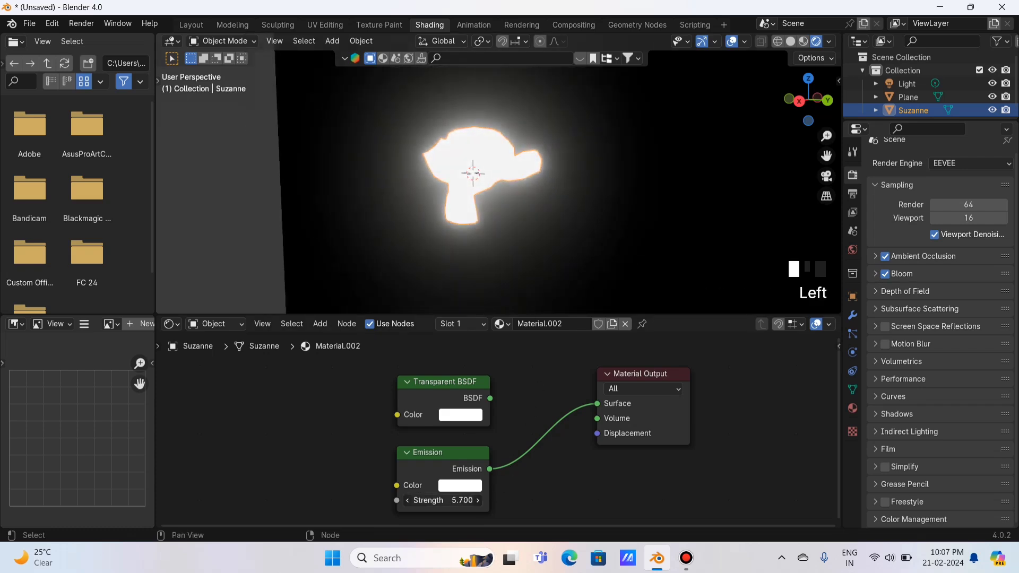
left_click(567, 486)
Move the Emission and Transparent BSDF nodes farther from the Material Output node to make room between them
scroll(560, 482, "down", 1)
left_click_drag(455, 459, 399, 459)
left_click_drag(456, 393, 395, 397)
left_click(407, 393)
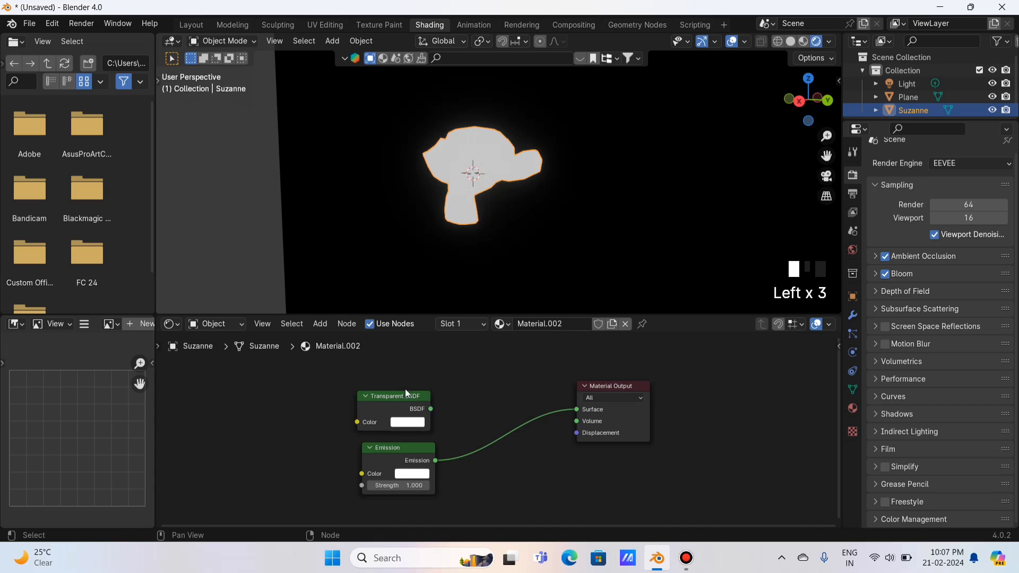
Insert a Mix Shader node on the link between the Emission and Material Output nodes
key("shift+a")
mouse_move(424, 374)
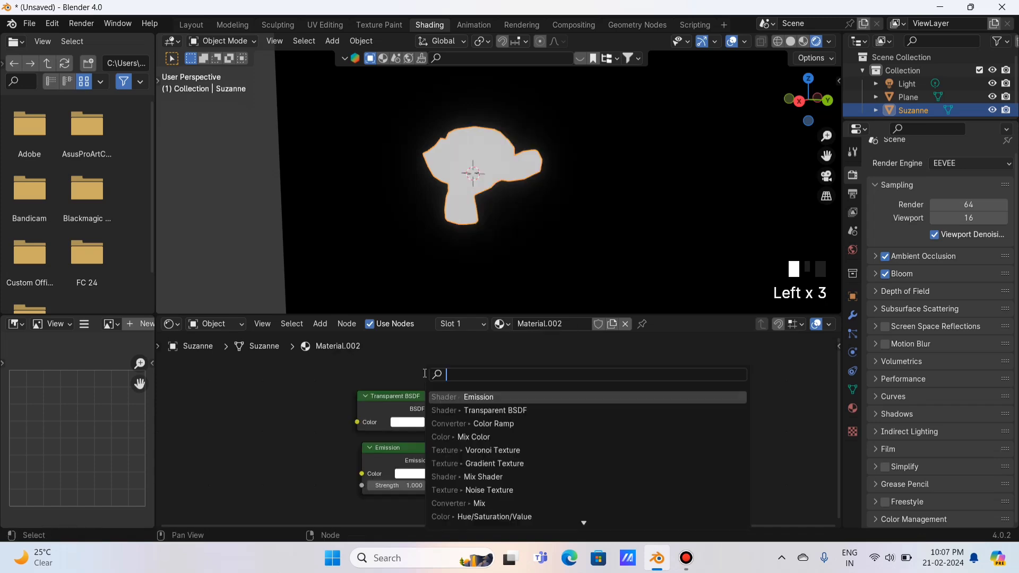
type("mix")
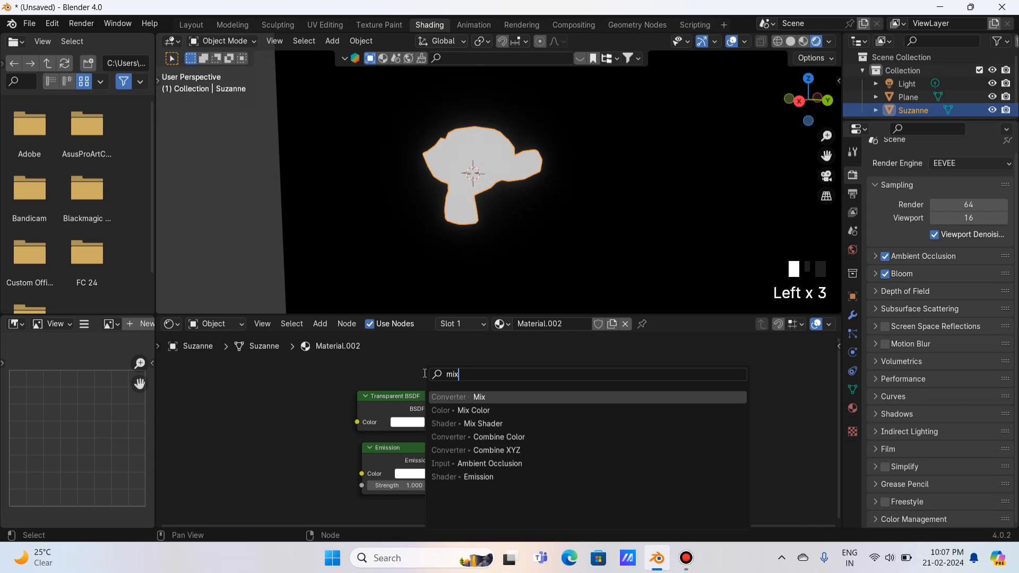
left_click(452, 423)
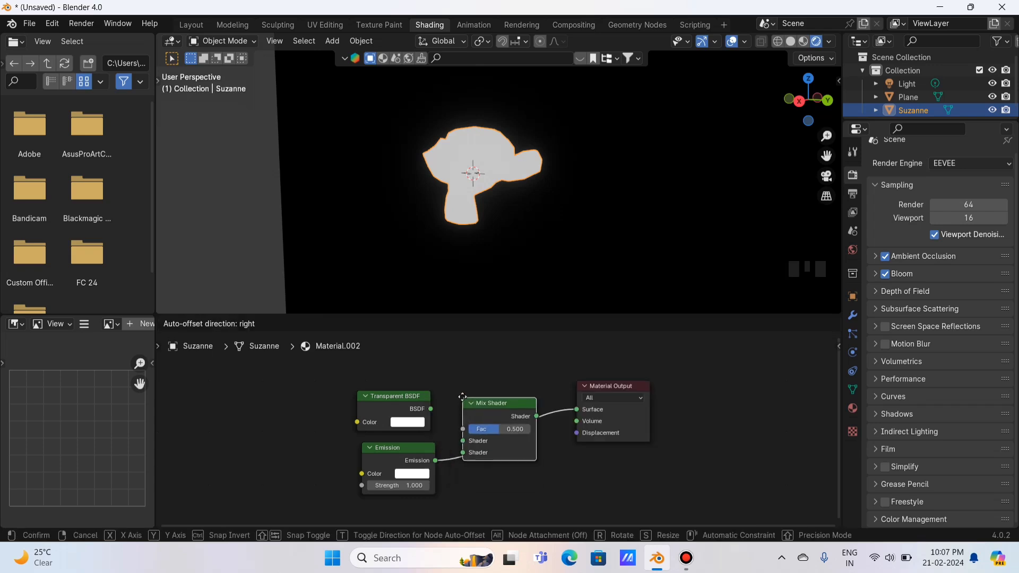
left_click(476, 398)
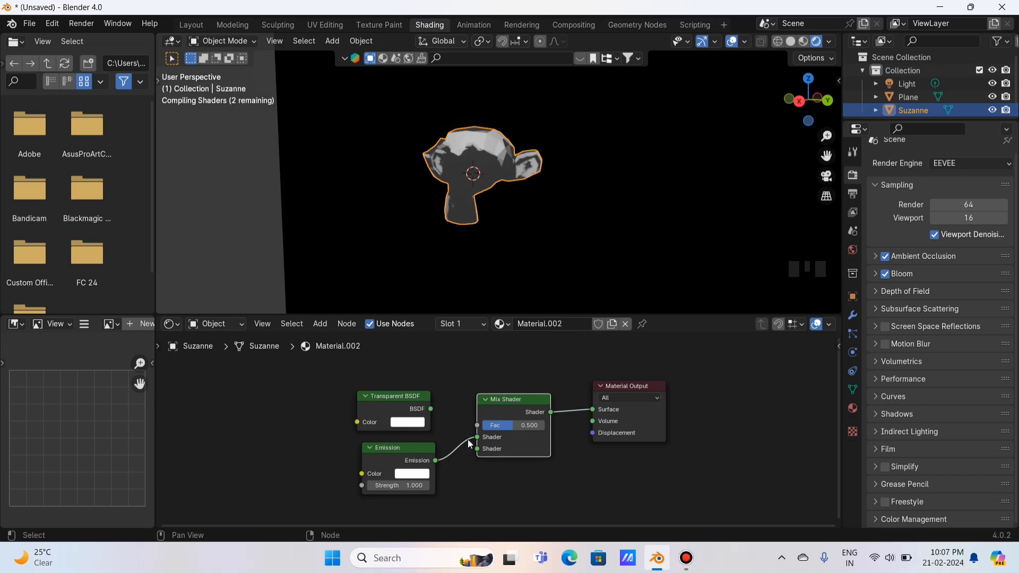
Connect Emission to the Mix Shader's second shader input and the Transparent BSDF to its first shader input
left_click_drag(475, 440, 473, 449)
left_click_drag(431, 409, 467, 438)
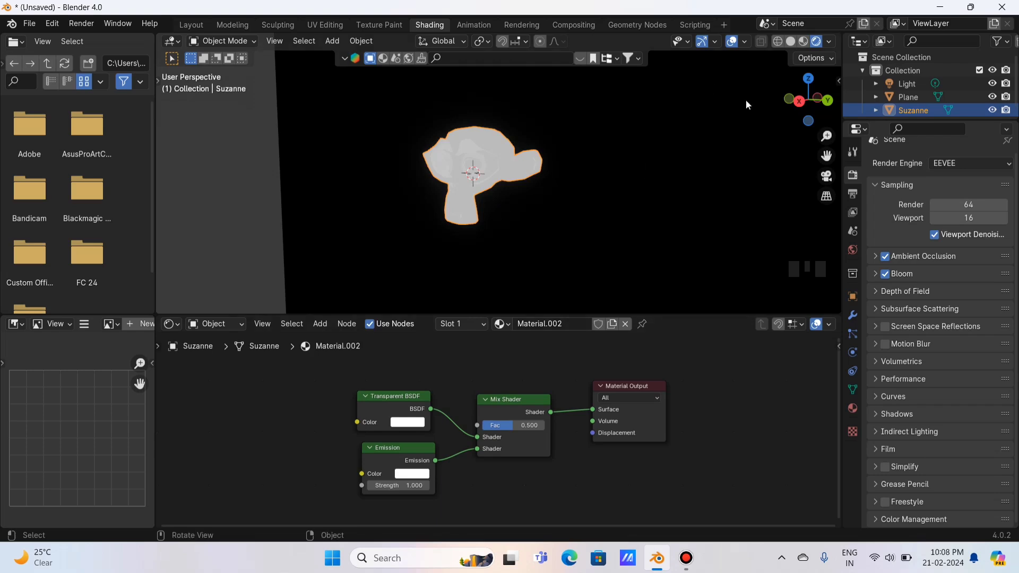
left_click_drag(806, 103, 764, 102)
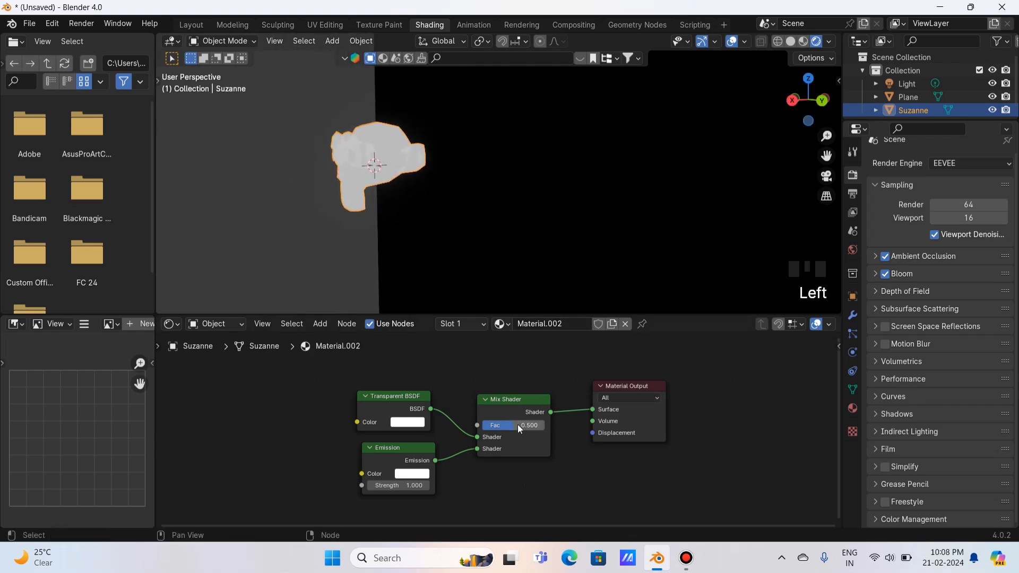
Try the Mix Shader's factor at 0 and 1, and return it to 0.5
left_click_drag(517, 425, 482, 425)
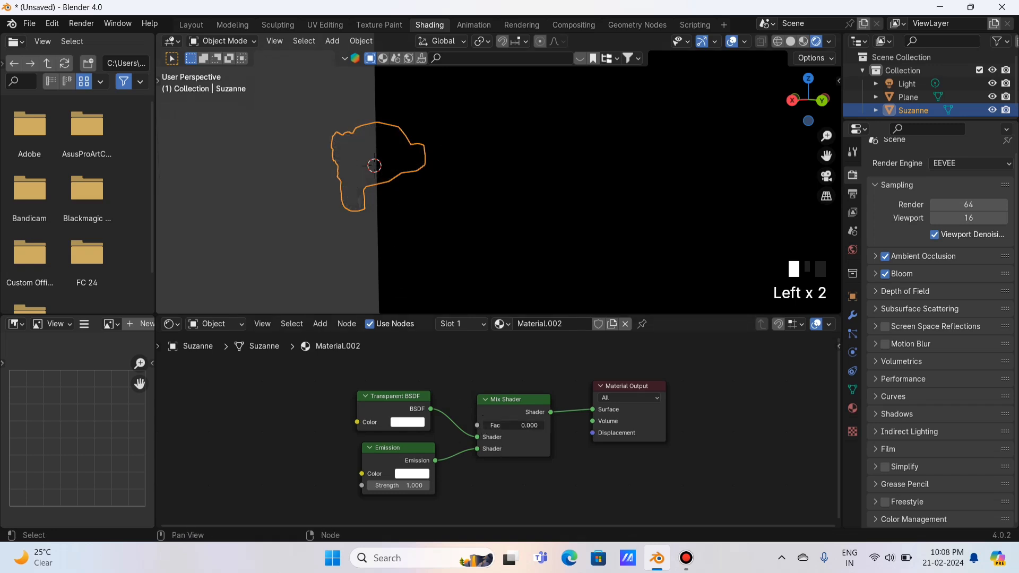
left_click_drag(484, 425, 544, 426)
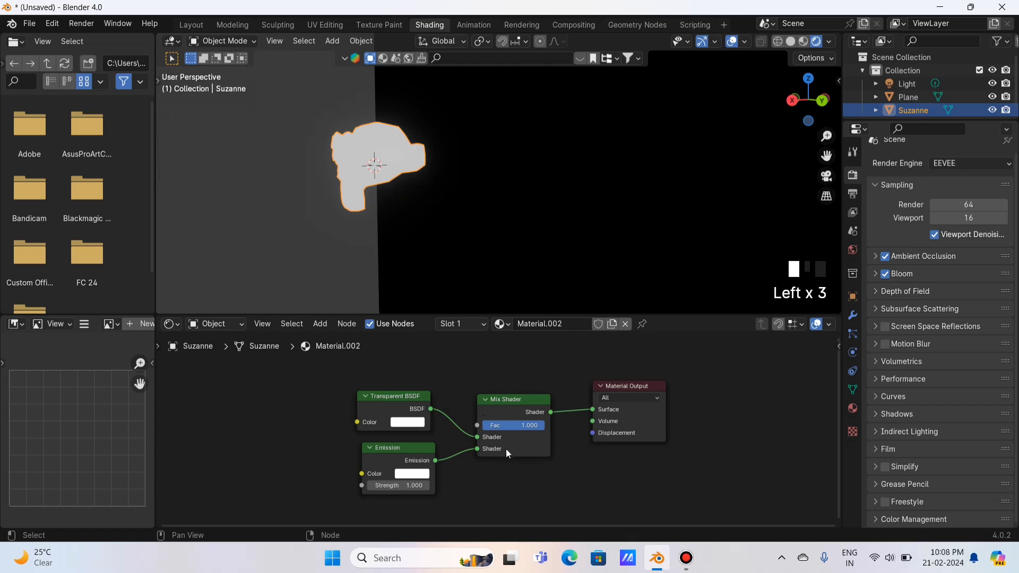
key("BackSpace")
type("0.5")
left_click(513, 427)
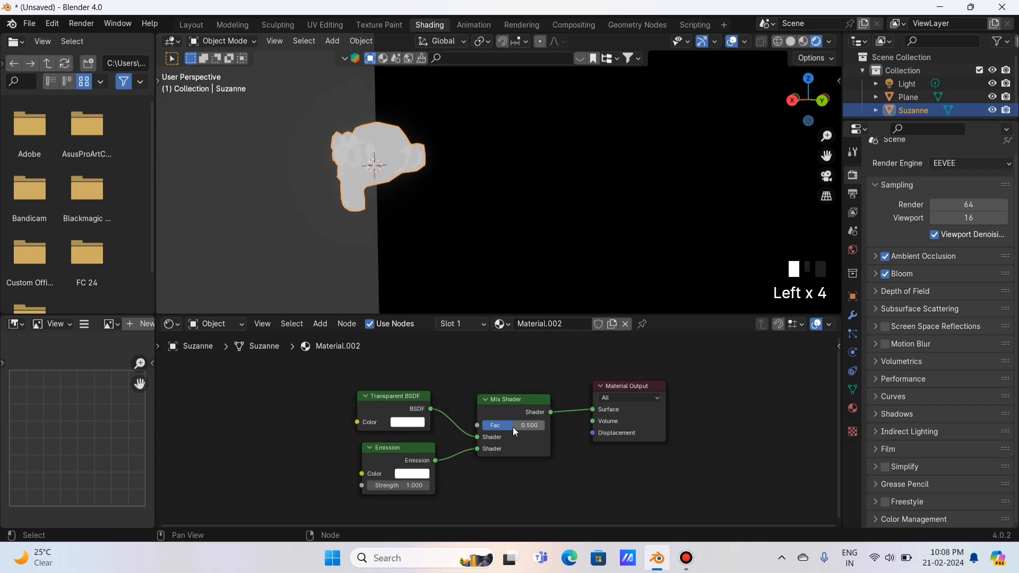
mouse_move(513, 427)
left_mouse_down()
mouse_move(489, 427)
mouse_move(514, 427)
mouse_move(498, 426)
left_mouse_up()
Move the Emission and Transparent BSDF nodes down to make room above them
scroll(596, 480, "up", 1)
middle_click_drag(597, 479, 607, 489)
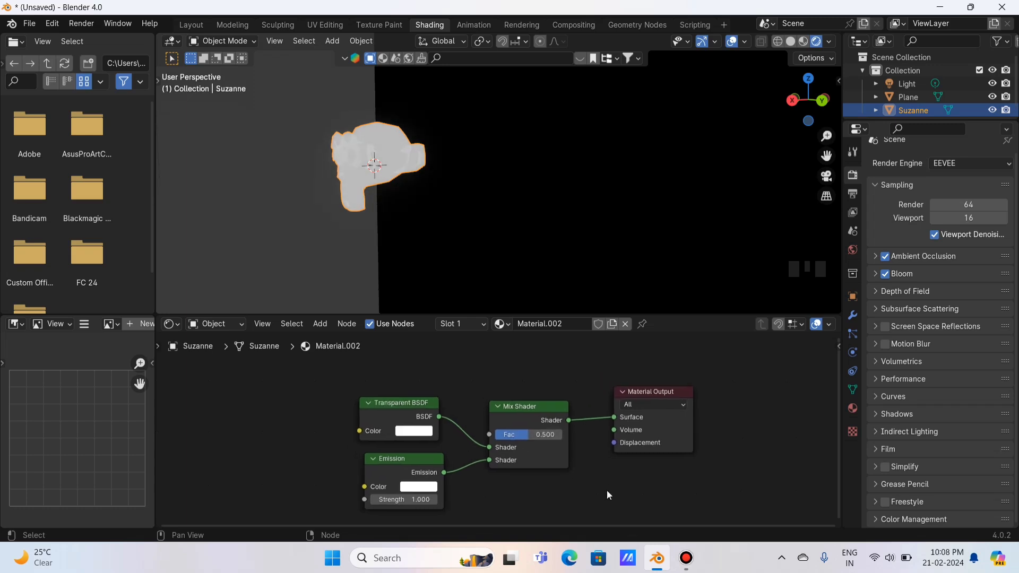
left_click_drag(416, 465, 411, 494)
left_click_drag(414, 422, 415, 451)
scroll(427, 411, "down", 3)
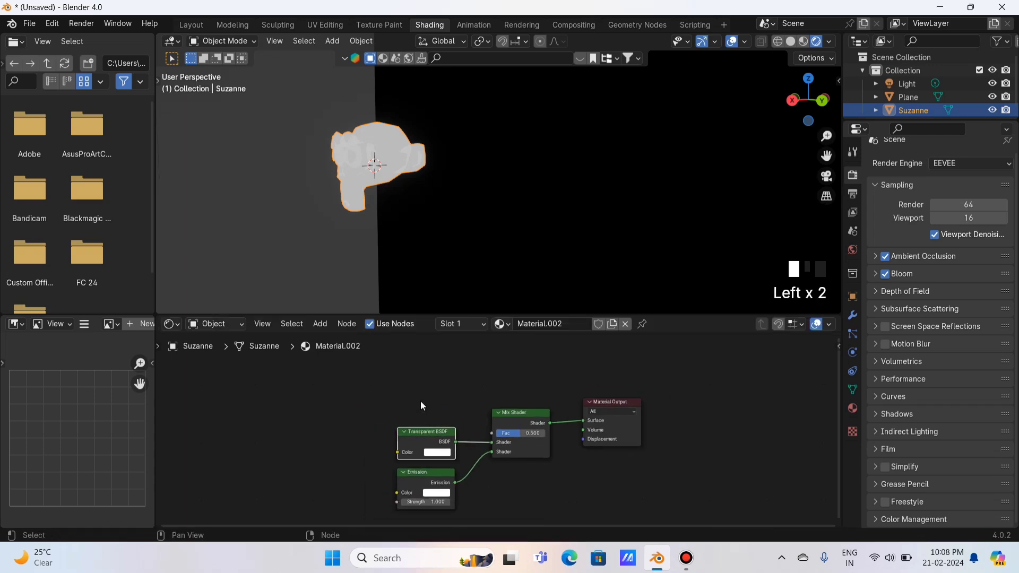
Add a Fresnel node above the Transparent BSDF and connect its Fac output to the Mix Shader's Fac input
middle_click_drag(420, 400, 445, 416)
scroll(444, 413, "down", 2)
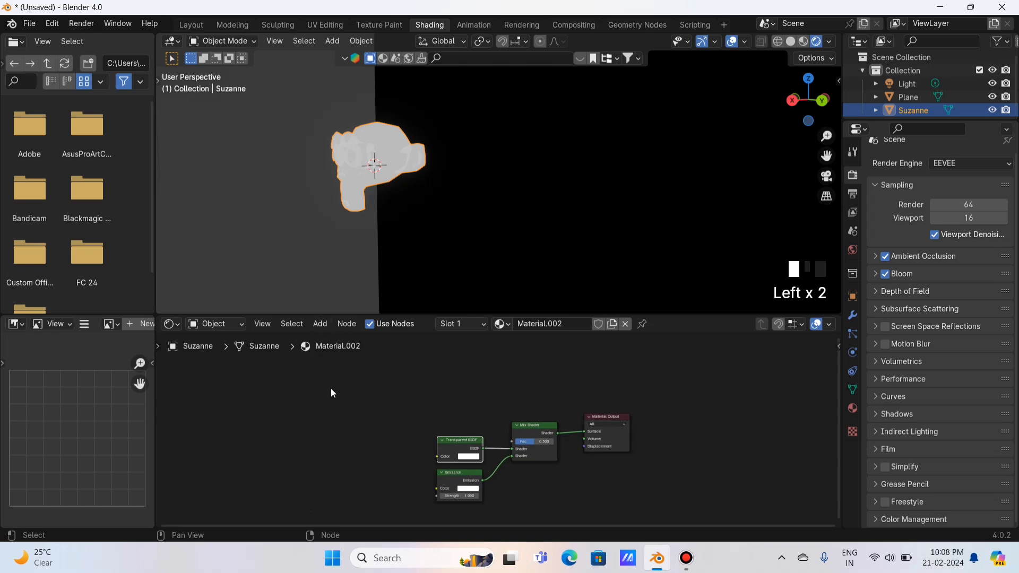
key("shift+a")
left_click(324, 374)
type("f")
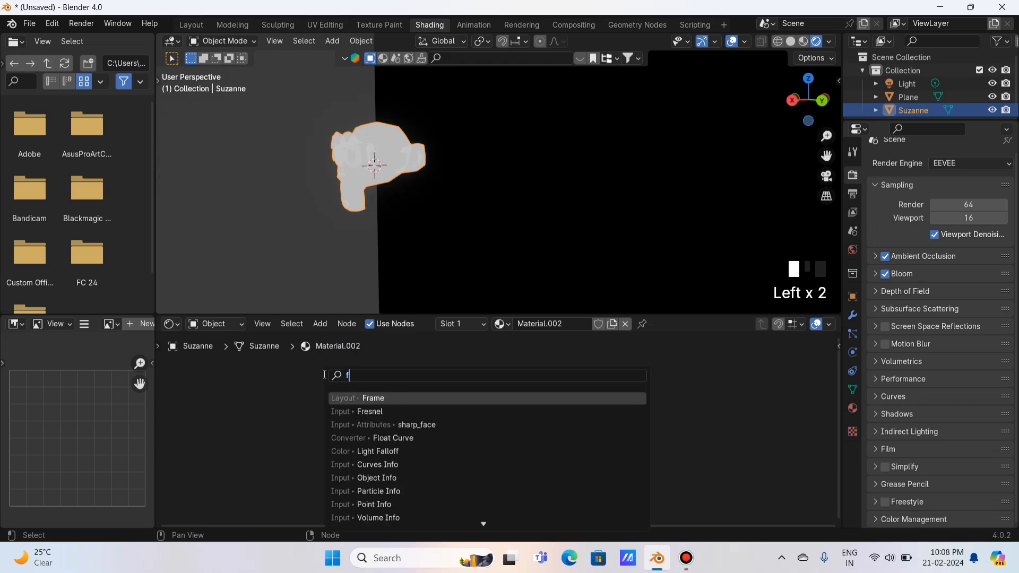
left_click(363, 412)
left_click(456, 400)
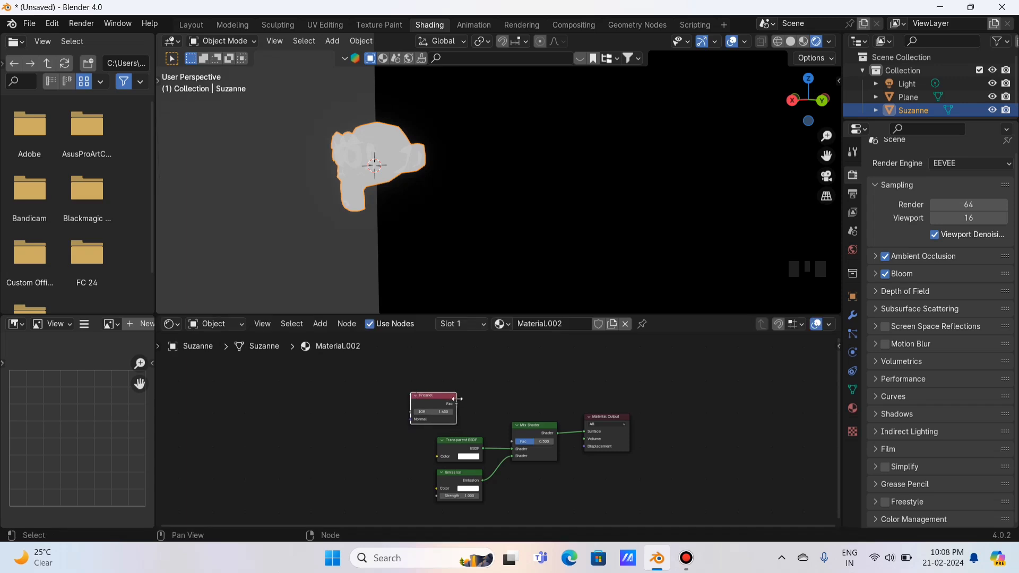
scroll(467, 403, "up", 3)
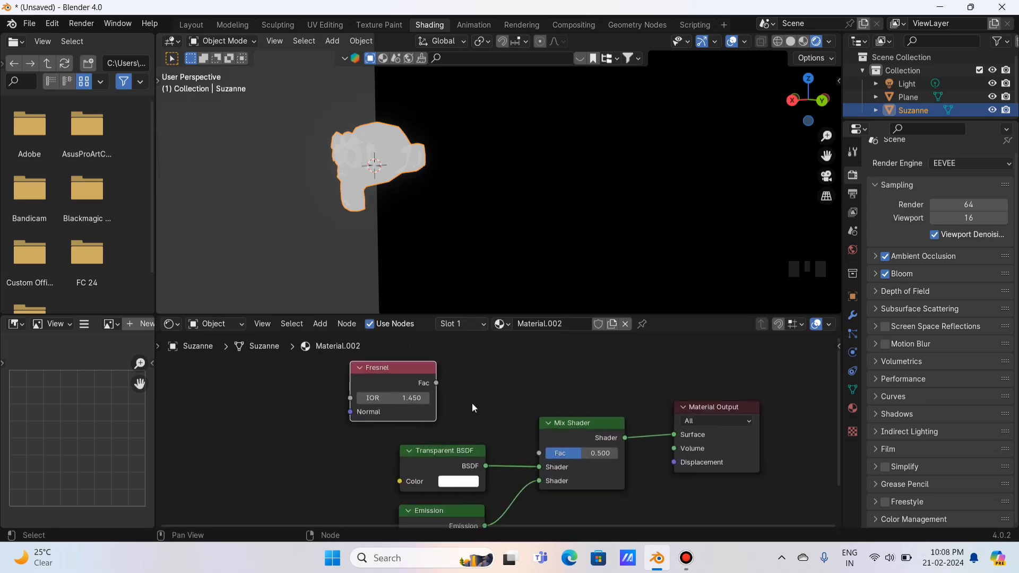
mouse_move(437, 383)
left_mouse_down()
mouse_move(528, 425)
mouse_move(537, 453)
left_mouse_up()
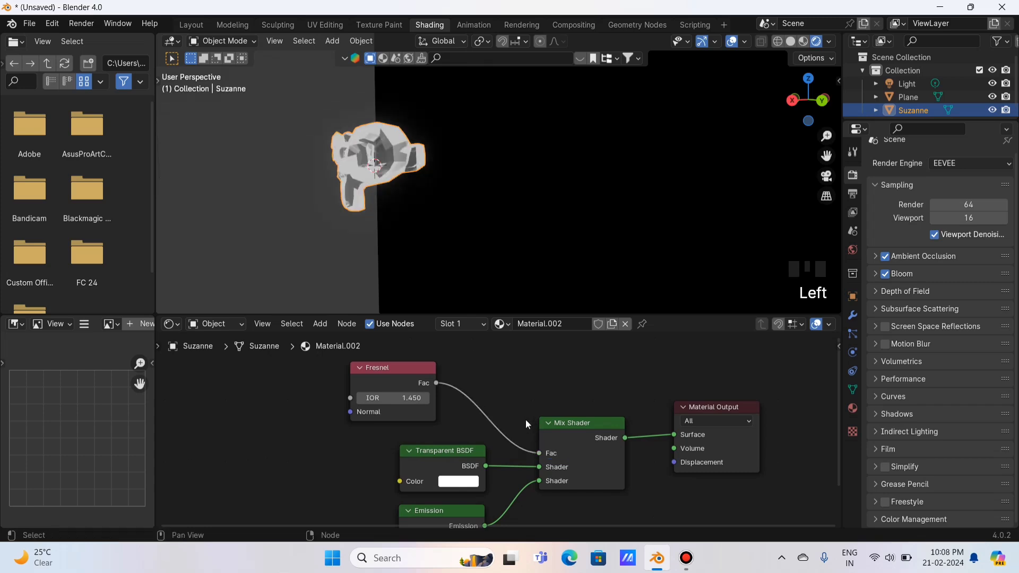
Examine the Fresnel-driven transparency on the monkey head up close, from the front and from an angle
left_click_drag(827, 155, 902, 212)
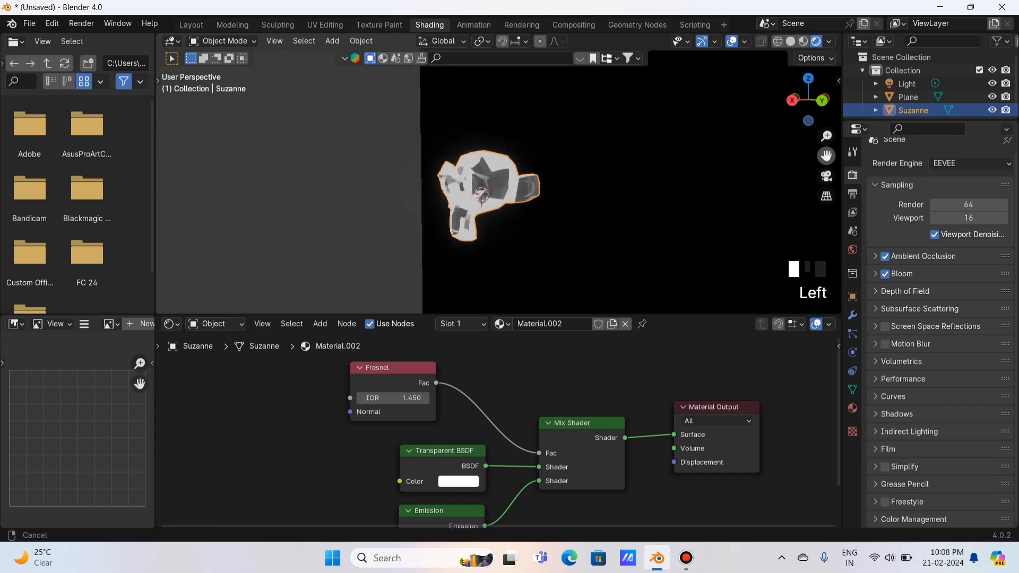
scroll(667, 174, "up", 2)
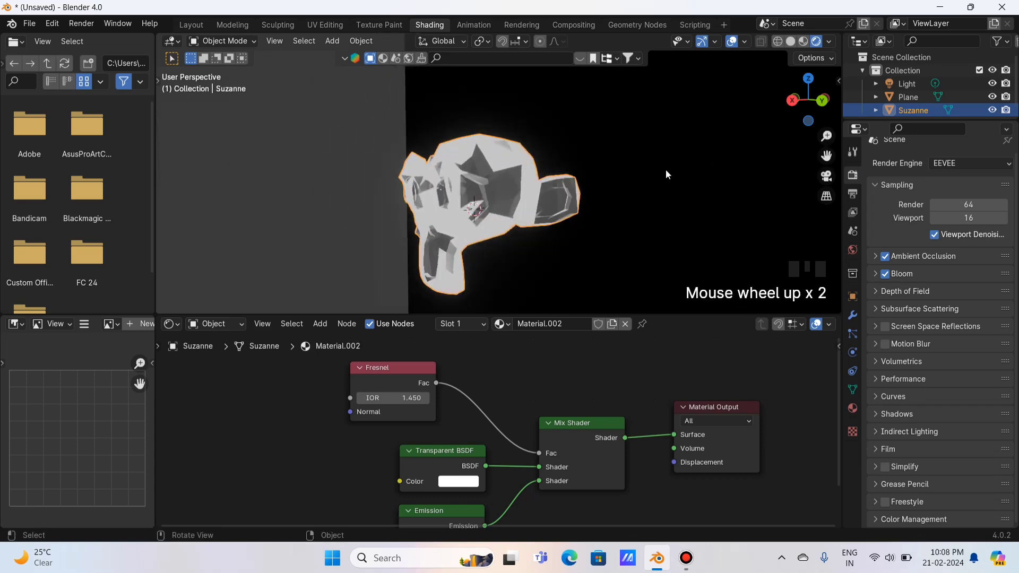
left_click_drag(809, 101, 772, 101)
left_click(810, 98)
left_click(809, 99)
scroll(697, 140, "up", 3)
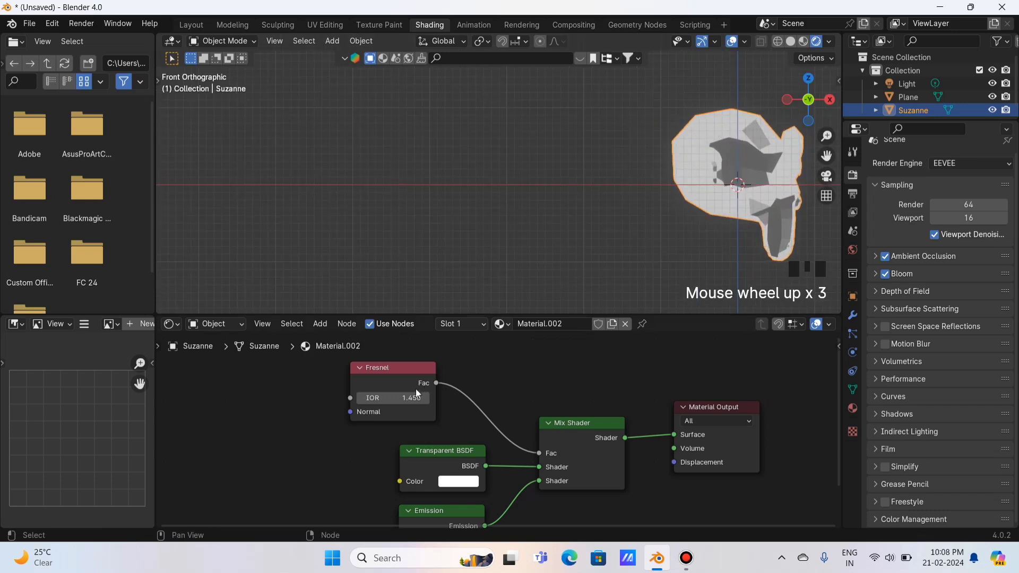
mouse_move(413, 398)
left_mouse_down()
mouse_move(374, 398)
mouse_move(414, 398)
left_mouse_up()
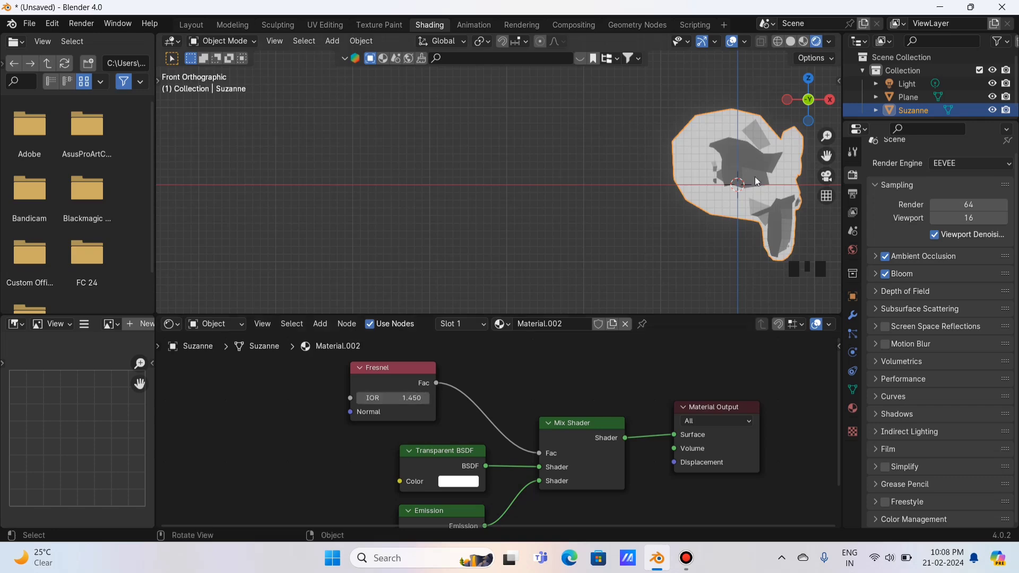
left_click_drag(814, 104, 666, 159)
Add a Color Ramp node before the Fresnel node and connect its Color output to the Fresnel's IOR input
scroll(665, 160, "down", 3)
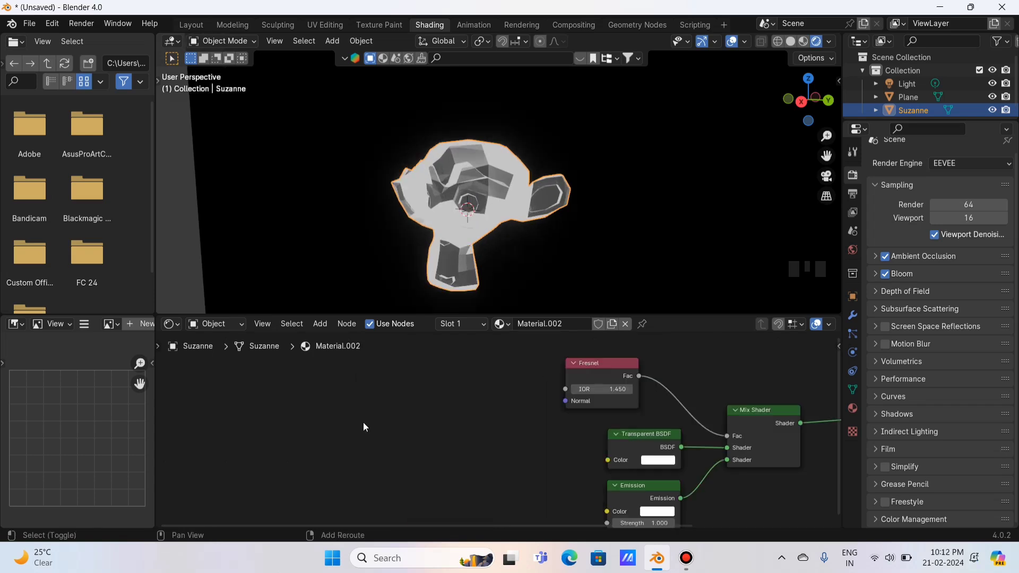
key("shift+a")
left_click(323, 378)
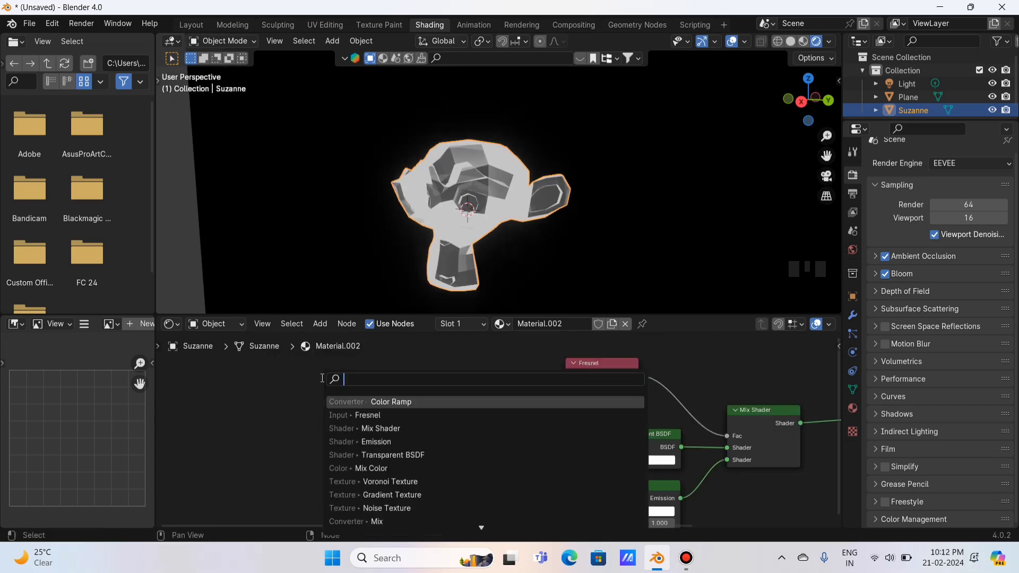
type("col")
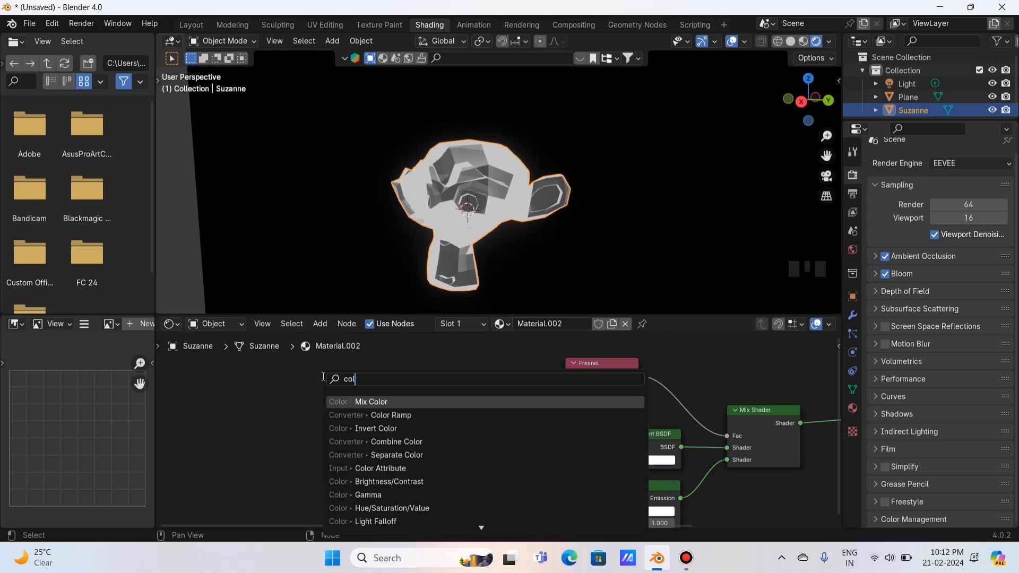
left_click(384, 415)
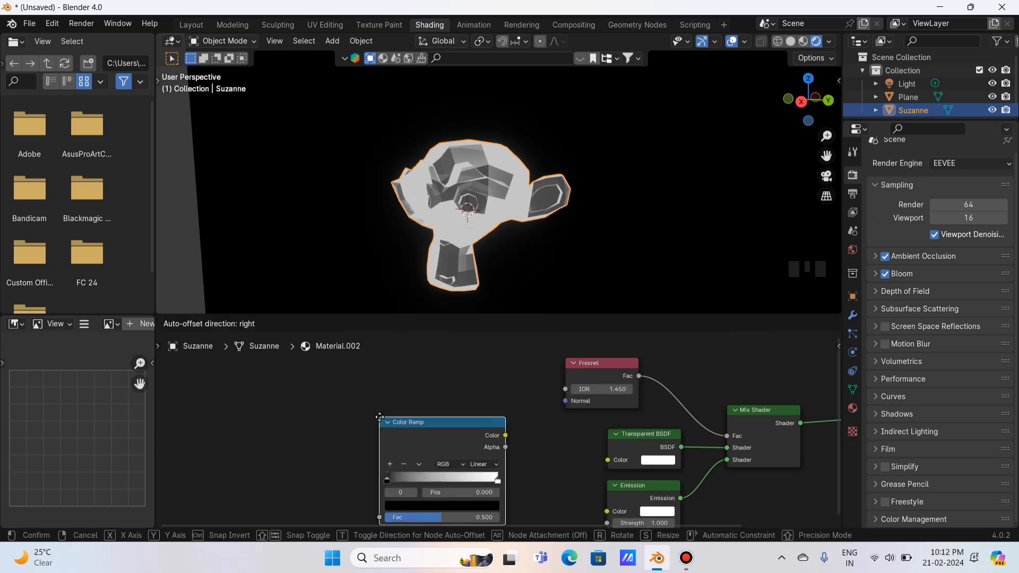
left_click(386, 364)
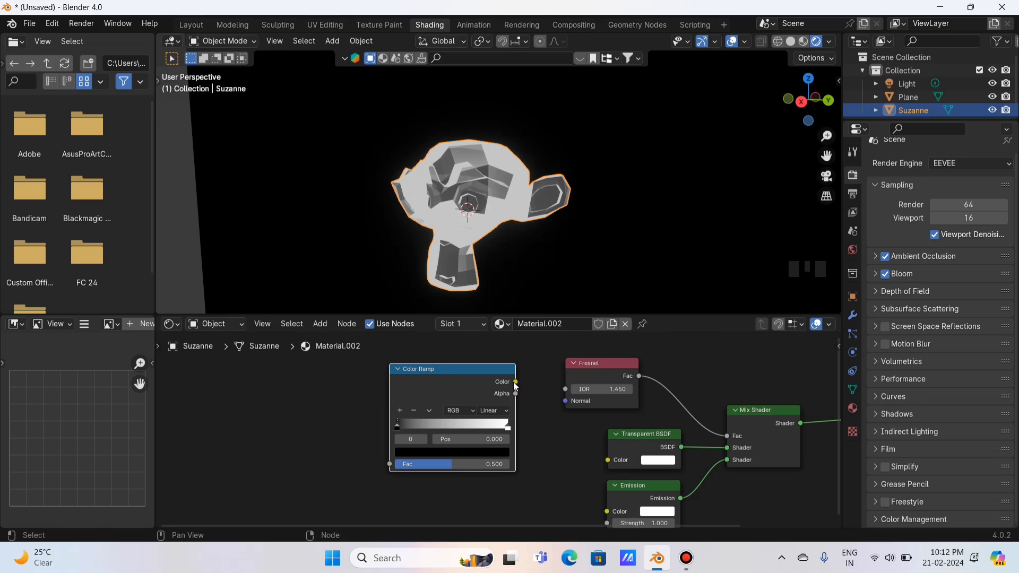
left_click_drag(515, 381, 565, 389)
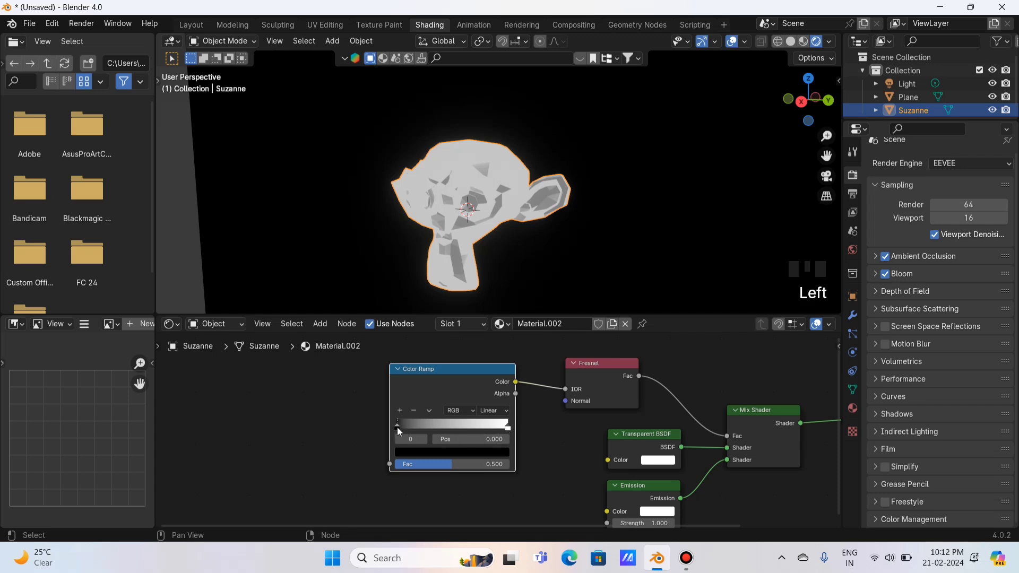
Try moving the Color Ramp's white stop toward the black stop, and undo the move
left_click(509, 428)
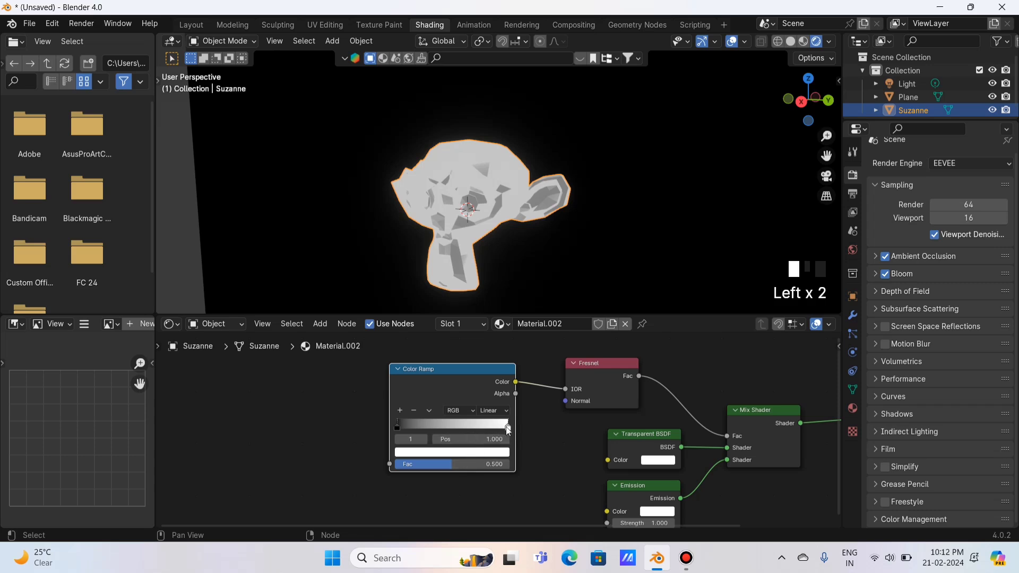
mouse_move(508, 428)
left_mouse_down()
mouse_move(454, 427)
mouse_move(464, 426)
left_mouse_up()
key("ctrl+z")
left_click(397, 428)
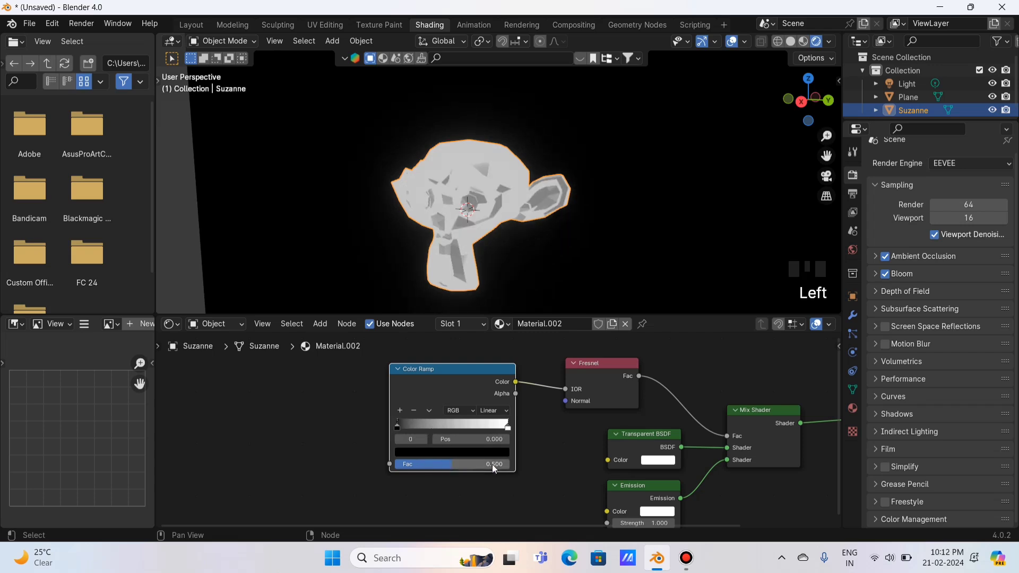
Add a Noise Texture node before the Color Ramp and connect its Fac output to the Color Ramp's Fac input
scroll(333, 406, "up", 1)
key("shift+a")
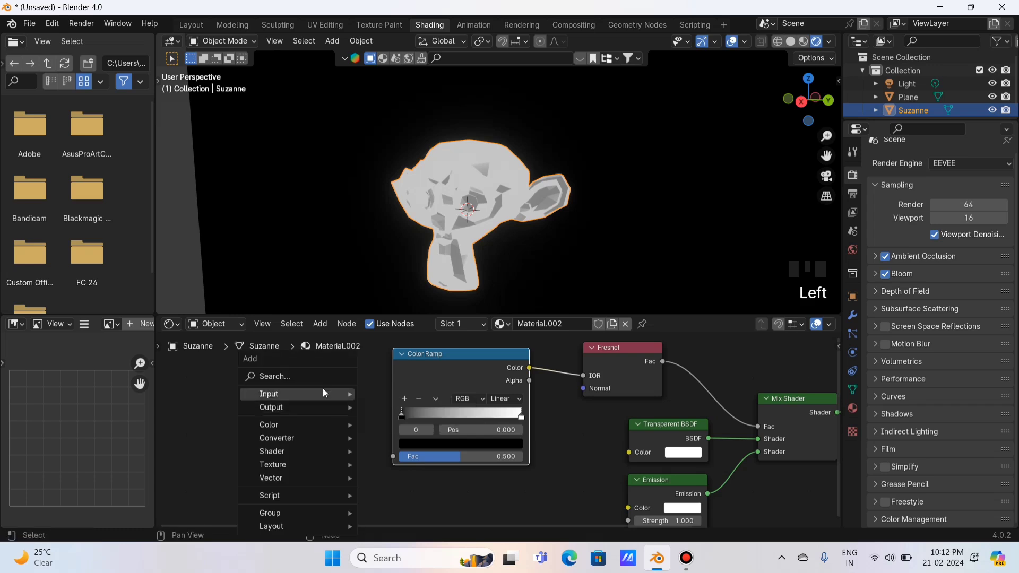
left_click(317, 379)
type("noi")
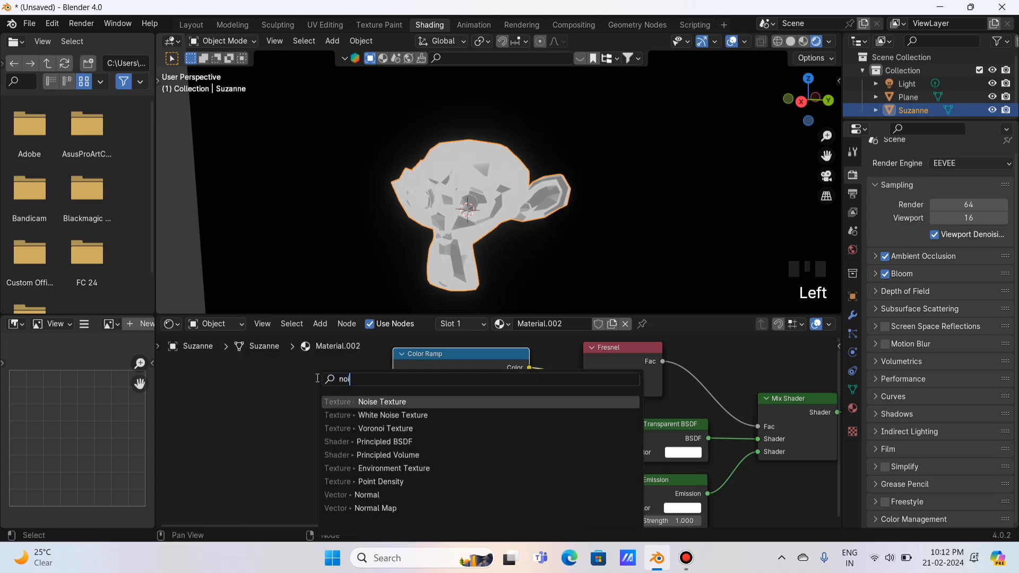
left_click(378, 402)
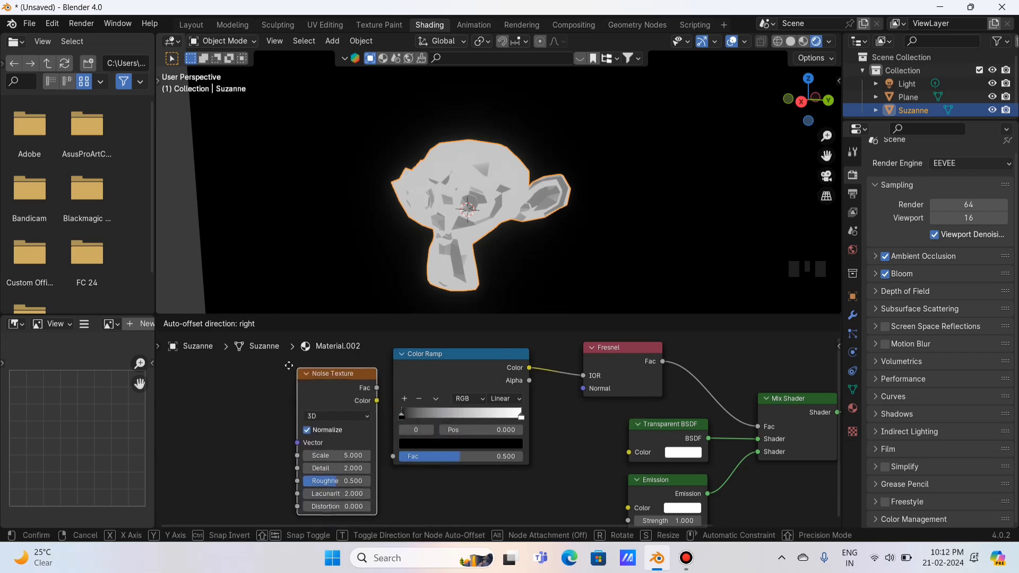
left_click(269, 364)
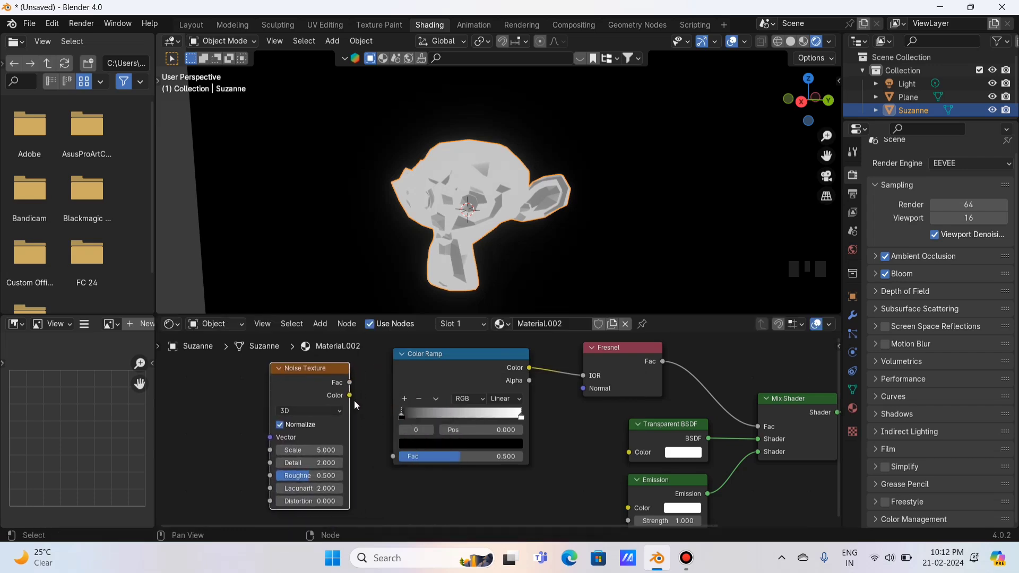
scroll(362, 403, "down", 2)
scroll(378, 414, "up", 2)
left_click_drag(353, 384, 394, 457)
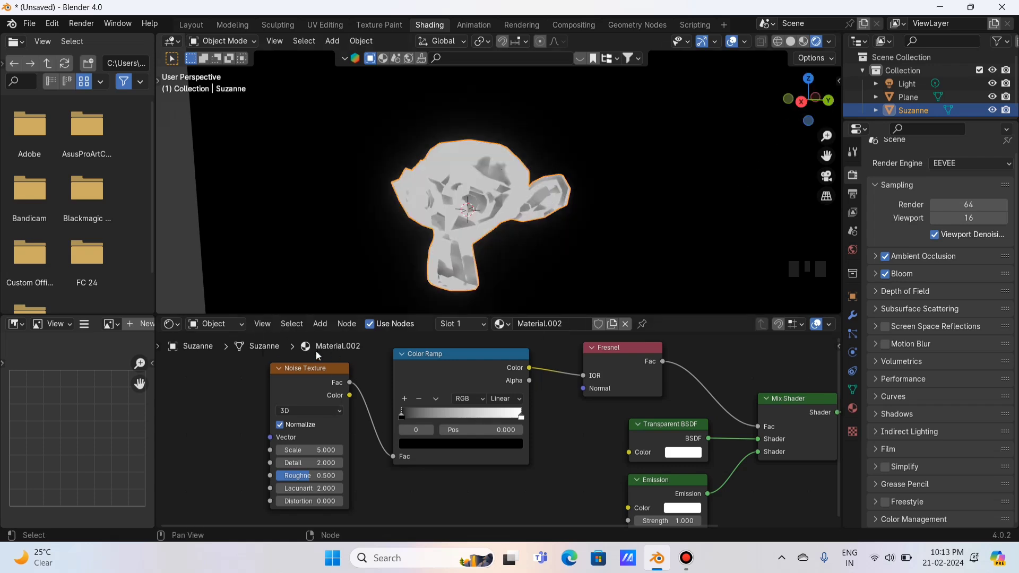
Move the Color Ramp, Fresnel and shader nodes down below the Noise Texture, and unplug the Noise Texture from the Color Ramp
scroll(424, 446, "down", 4)
left_click_drag(481, 357, 657, 476)
left_click_drag(655, 422, 661, 481)
left_click_drag(444, 505, 454, 483)
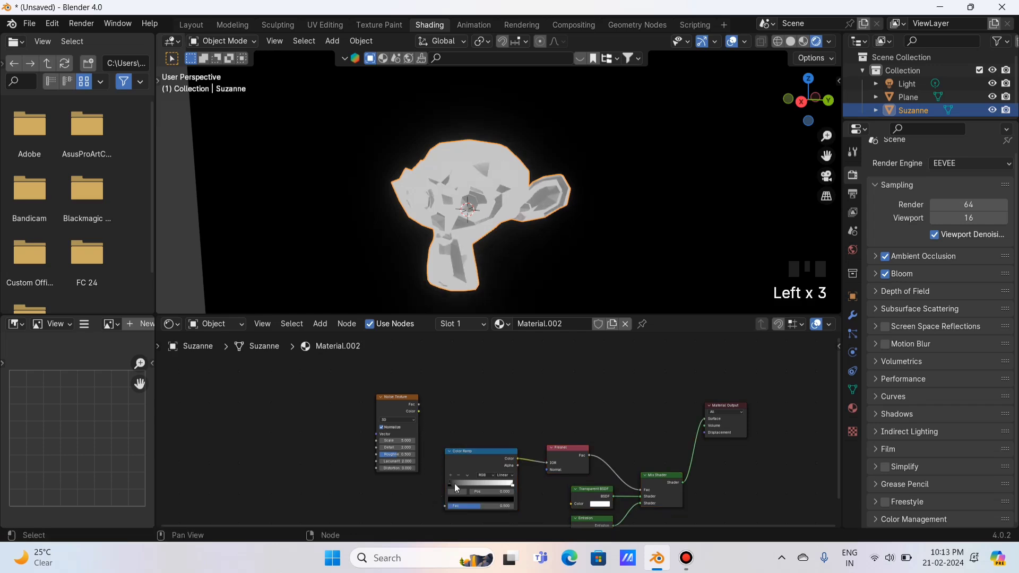
Unplug the Mix Shader from the Material Output's Surface input and connect the Noise Texture's Fac output there instead
left_click_drag(705, 419, 695, 430)
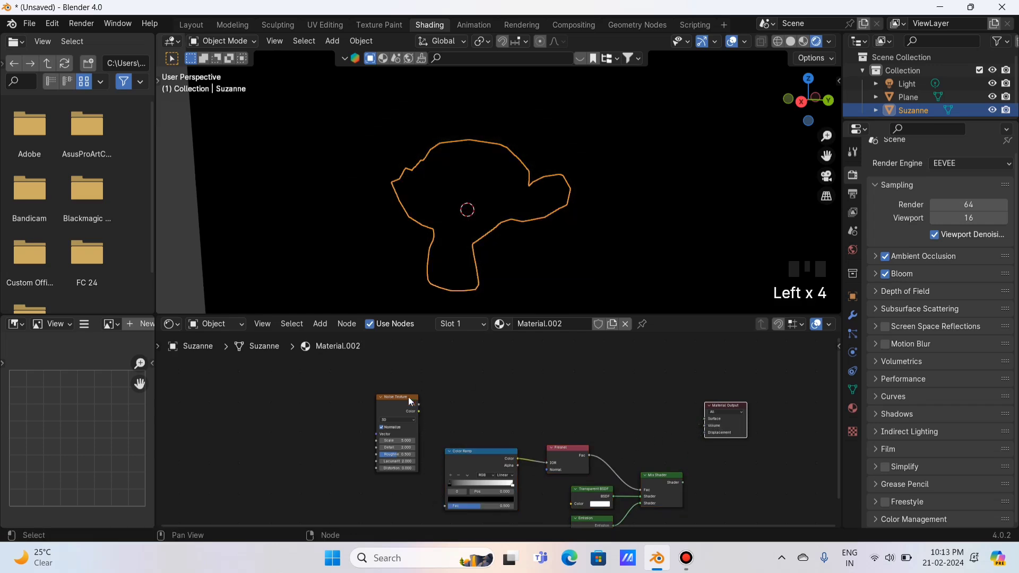
scroll(492, 412, "up", 1)
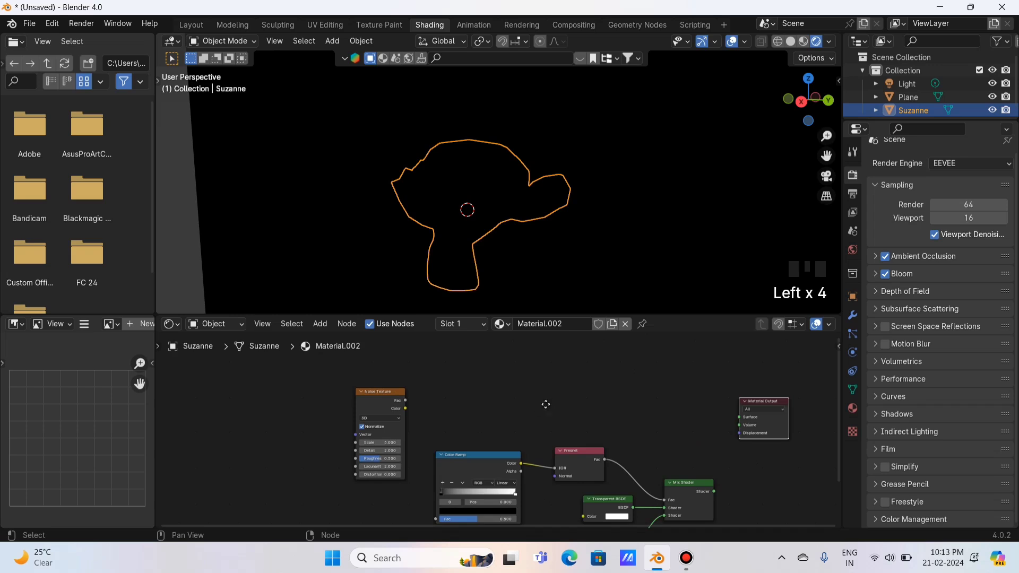
scroll(546, 404, "up", 1)
mouse_move(348, 402)
left_mouse_down()
mouse_move(431, 391)
mouse_move(735, 421)
left_mouse_up()
Examine the noise pattern on the monkey head up close and from several angles
scroll(510, 178, "up", 8)
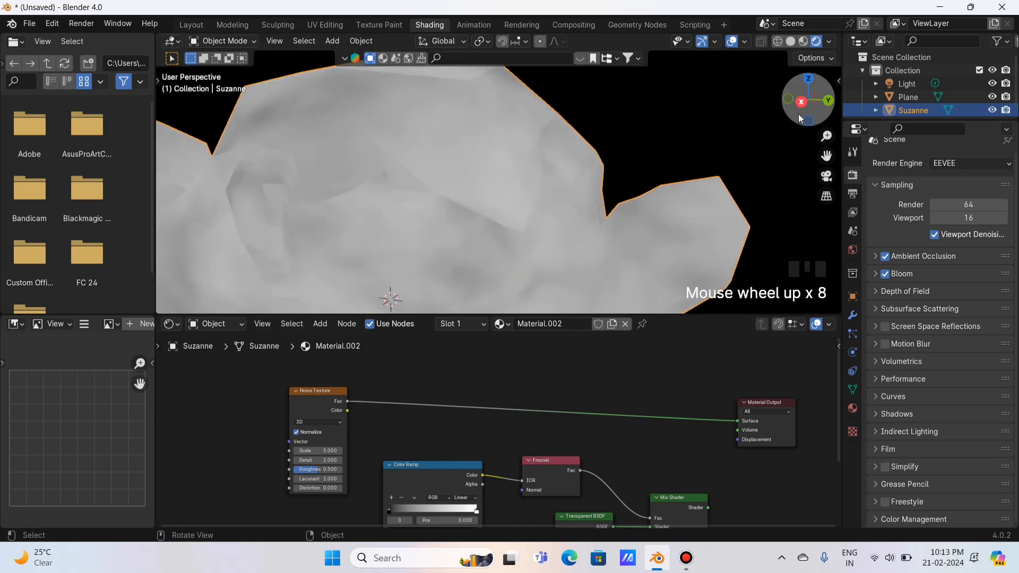
mouse_move(798, 113)
left_mouse_down()
mouse_move(812, 114)
mouse_move(780, 105)
left_mouse_up()
scroll(579, 177, "down", 1)
scroll(579, 177, "down", 2)
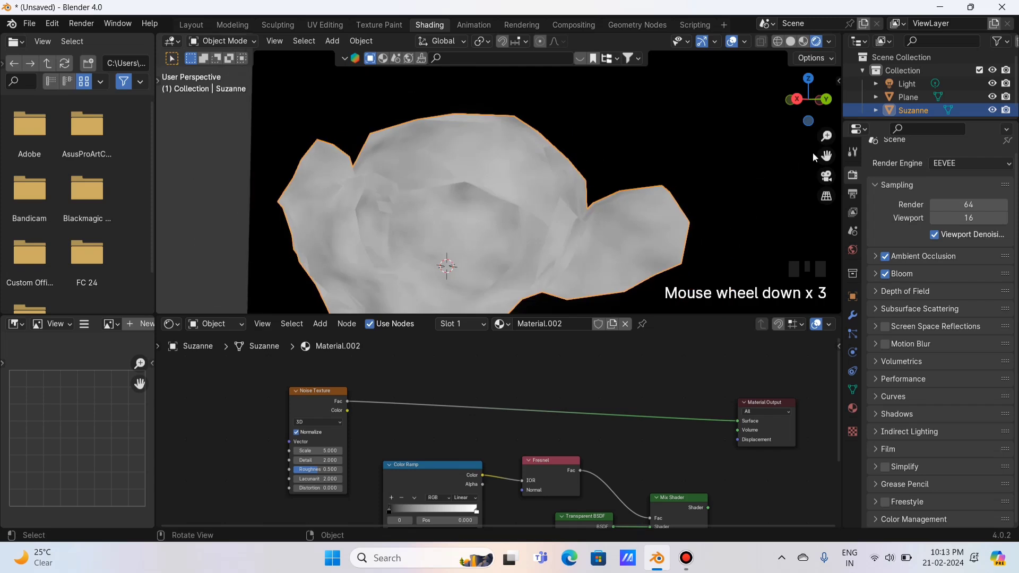
left_click_drag(826, 156, 899, 108)
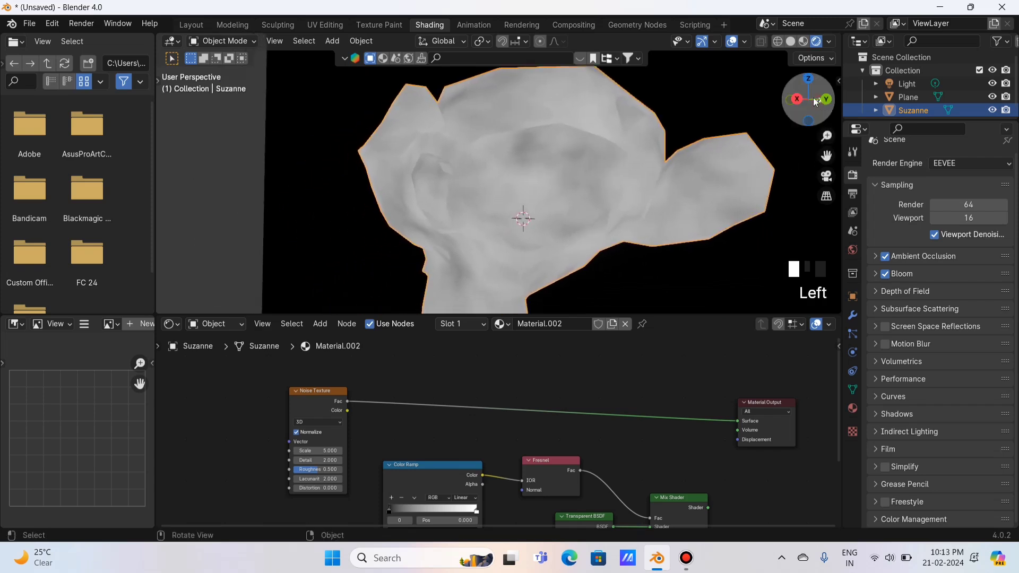
left_click_drag(813, 97, 742, 137)
scroll(711, 132, "down", 2)
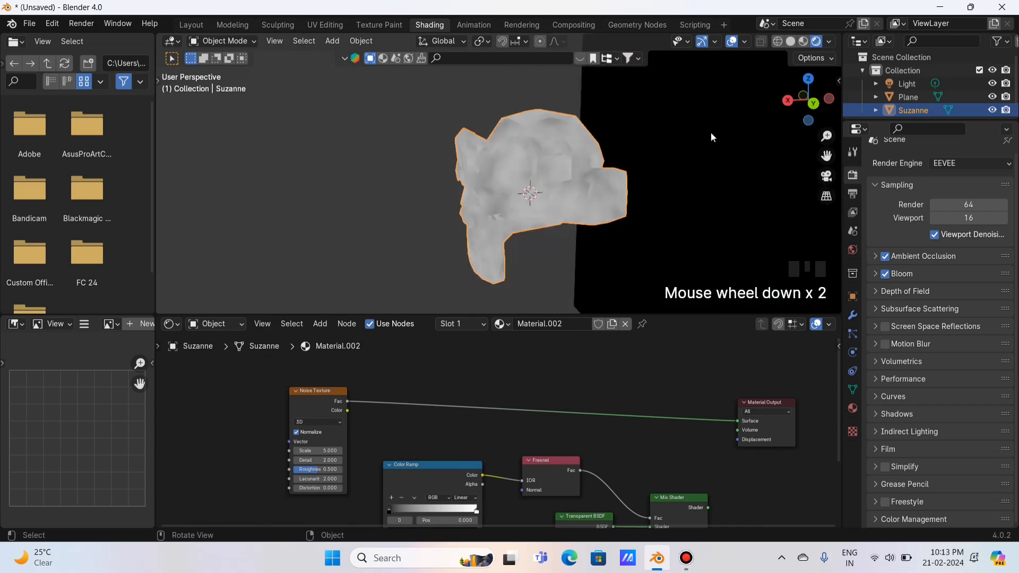
left_click_drag(807, 99, 605, 182)
scroll(718, 173, "up", 1)
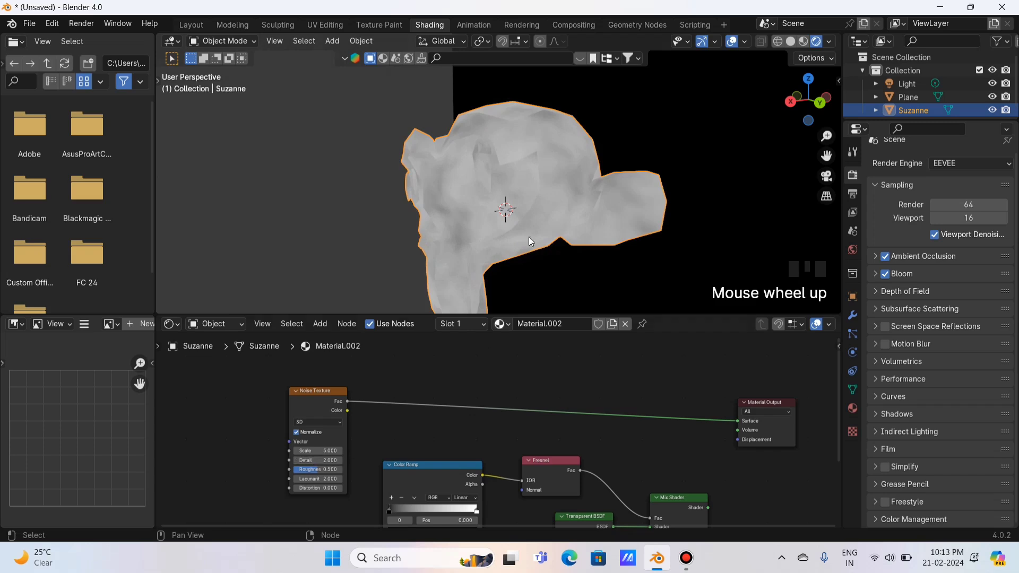
Preview the Noise Texture's Color output instead of Fac by connecting it to the Material Output's Surface input
scroll(447, 300, "up", 1)
mouse_move(318, 450)
left_mouse_down()
mouse_move(385, 451)
mouse_move(318, 451)
left_mouse_up()
left_click_drag(737, 418, 619, 423)
left_click_drag(347, 411, 737, 421)
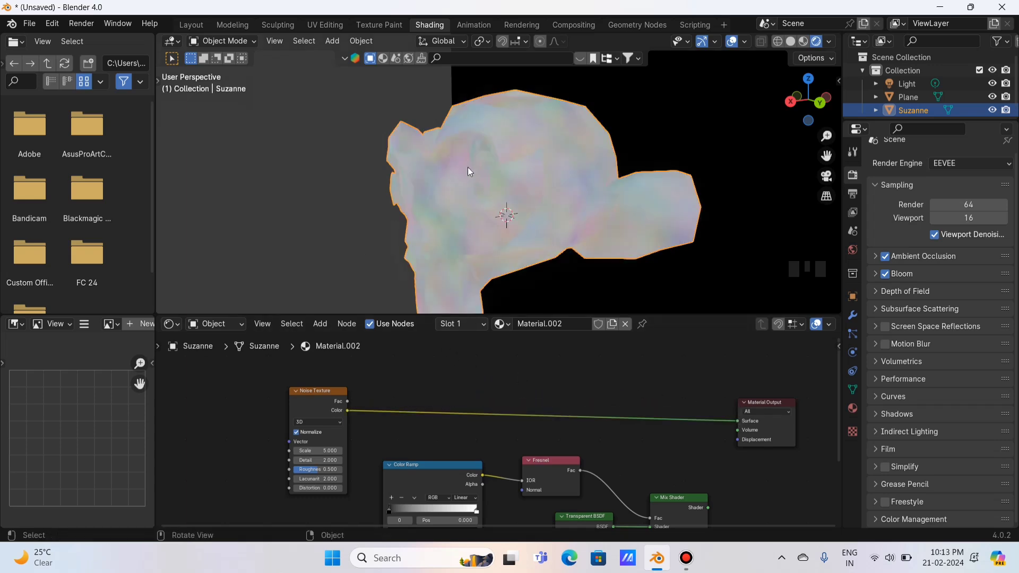
scroll(530, 153, "up", 2)
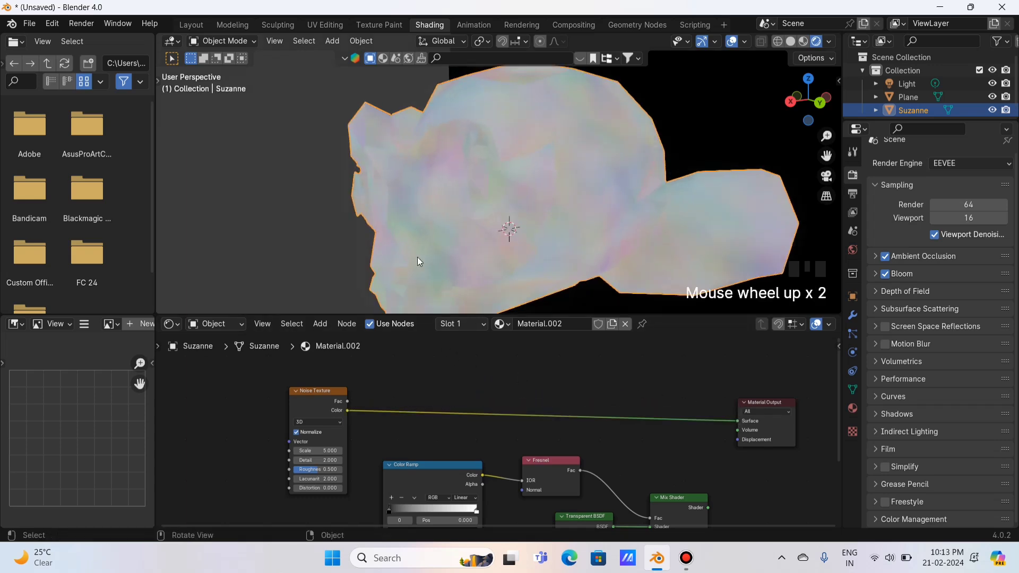
Set the Noise Texture's Scale to 12.8 and try out a Detail of 4.6 and a Roughness of 0
left_click_drag(310, 451, 355, 450)
right_click(313, 451)
right_click(313, 460)
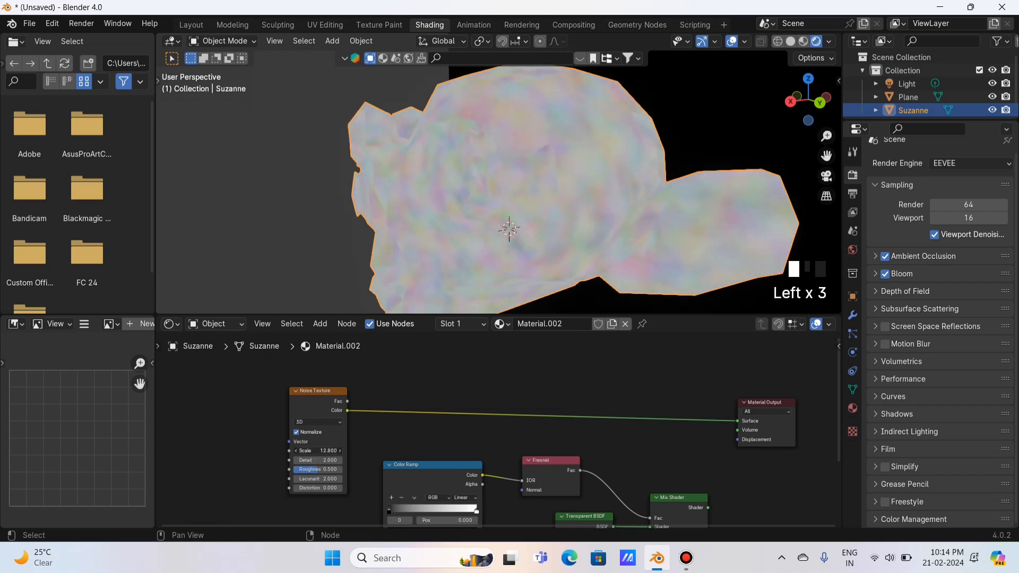
left_click(321, 460)
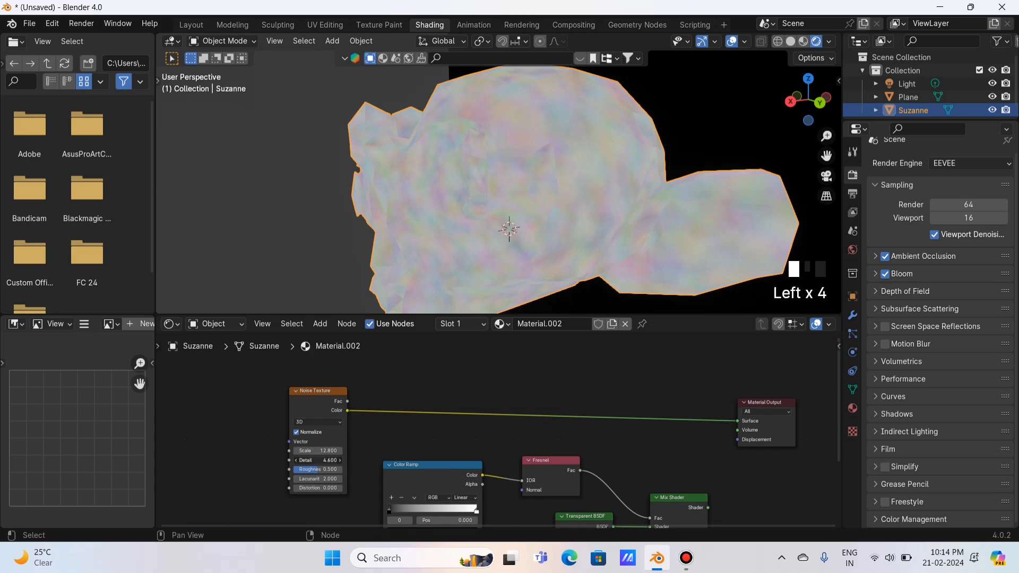
left_click_drag(313, 450, 297, 470)
right_click(313, 451)
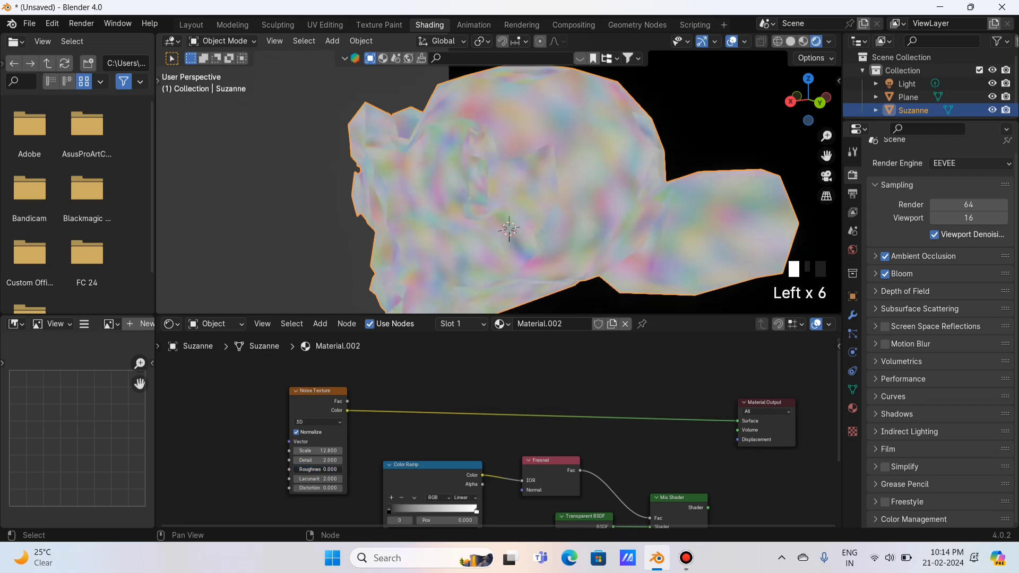
right_click(293, 470)
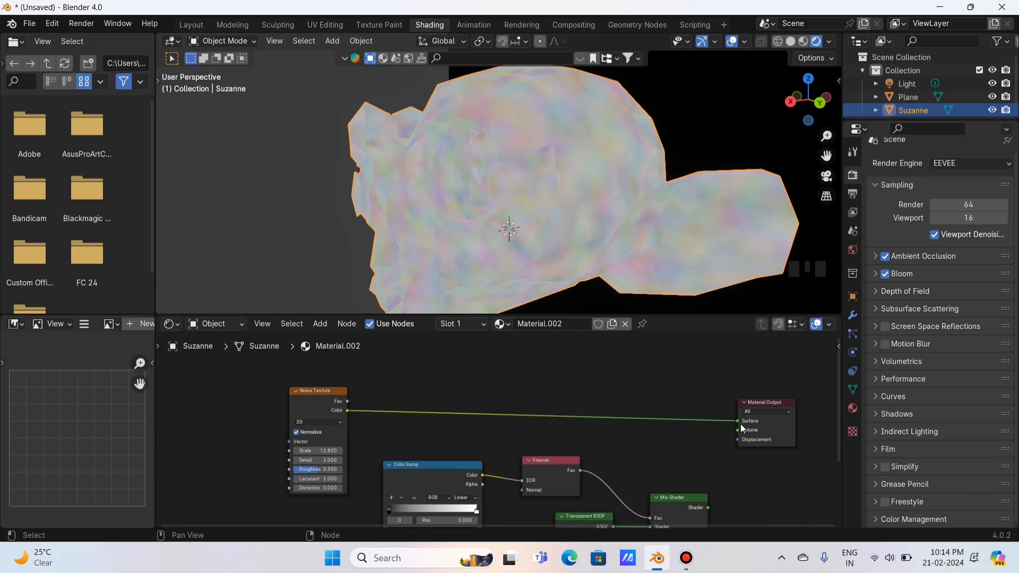
Unplug the Noise Texture from the Material Output and delete the Noise Texture node
left_click_drag(738, 422, 547, 425)
middle_click_drag(507, 425, 503, 387)
left_click(300, 361)
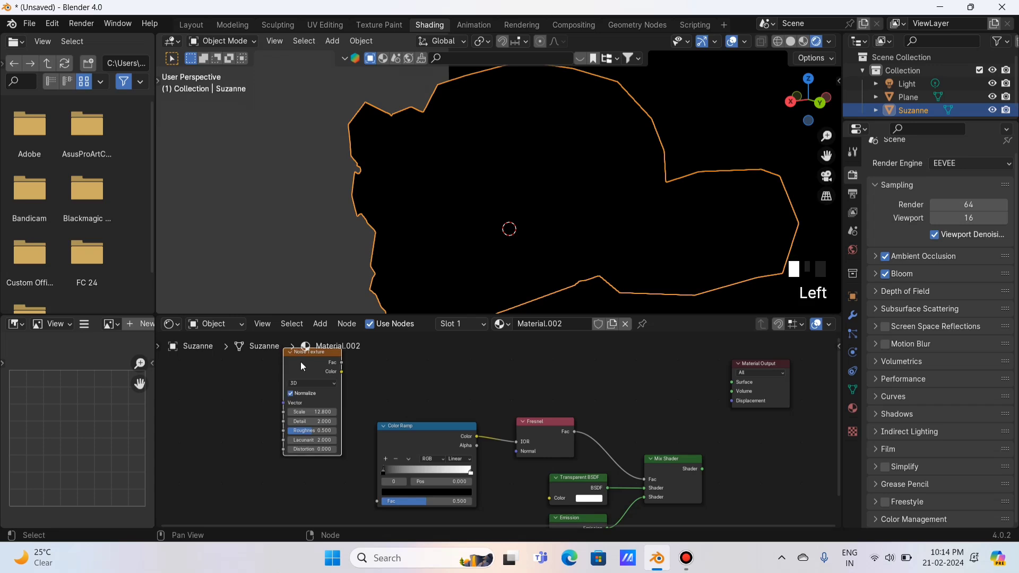
key("x")
Move the remaining shader nodes back up beside the Material Output and reconnect the Mix Shader to its Surface input
scroll(387, 379, "down", 2)
left_click_drag(387, 379, 640, 502)
left_click_drag(615, 450, 669, 395)
left_click(641, 393)
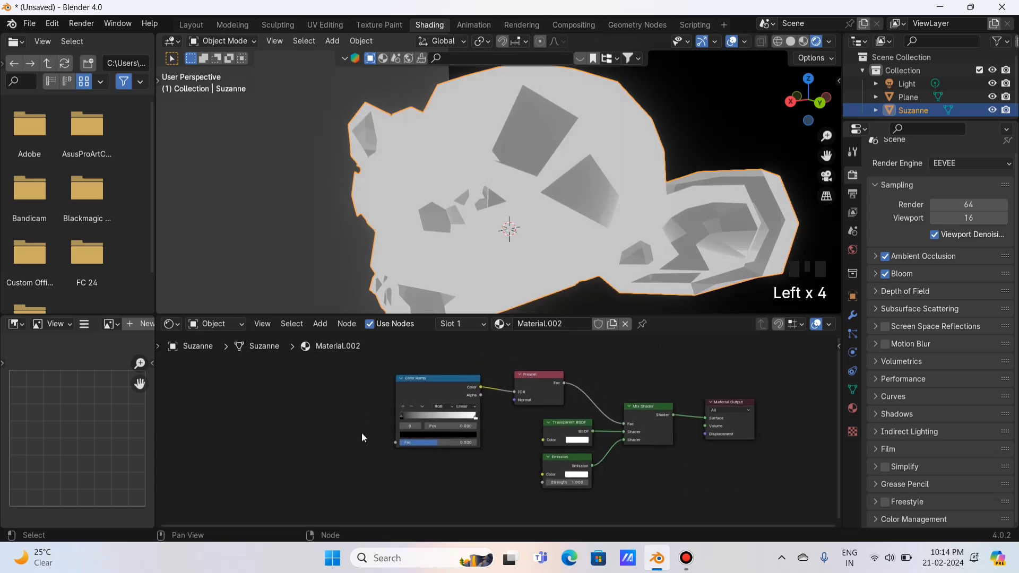
Add a new Noise Texture before the Color Ramp and connect its Fac output to the Color Ramp's Fac input
key("shift+a")
left_click(233, 377)
type("noi")
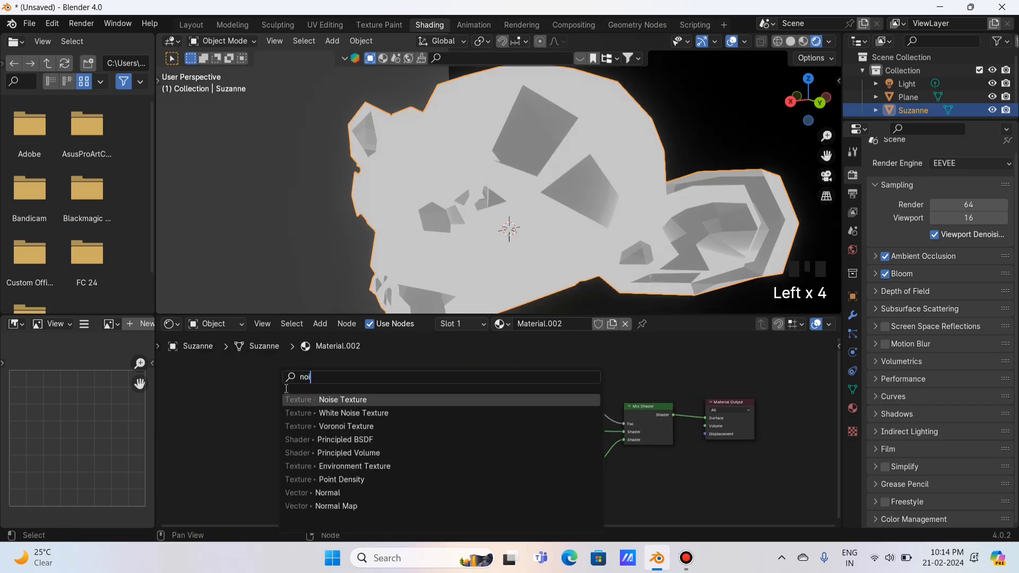
left_click(306, 402)
left_click(349, 391)
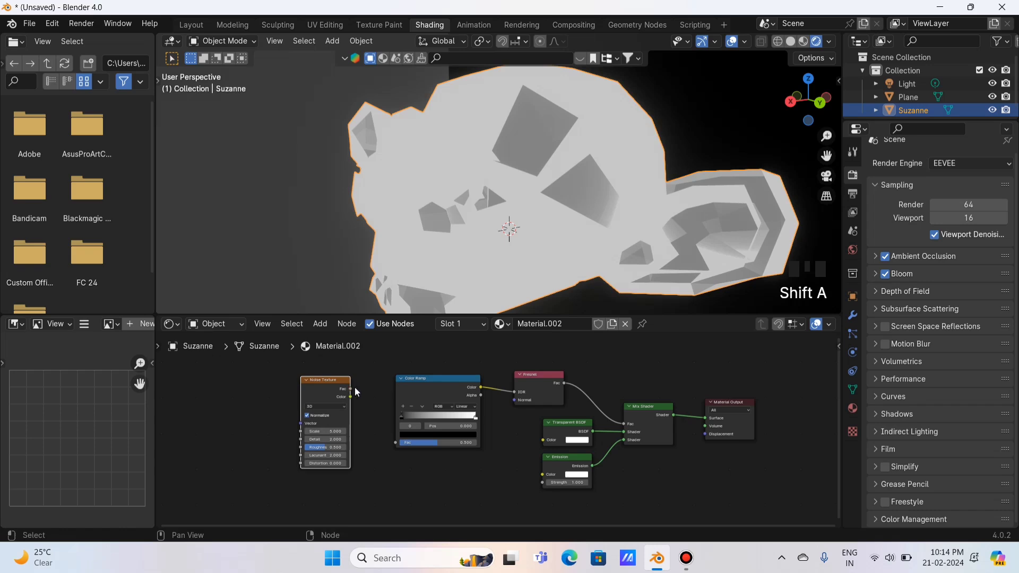
left_click_drag(352, 390, 394, 443)
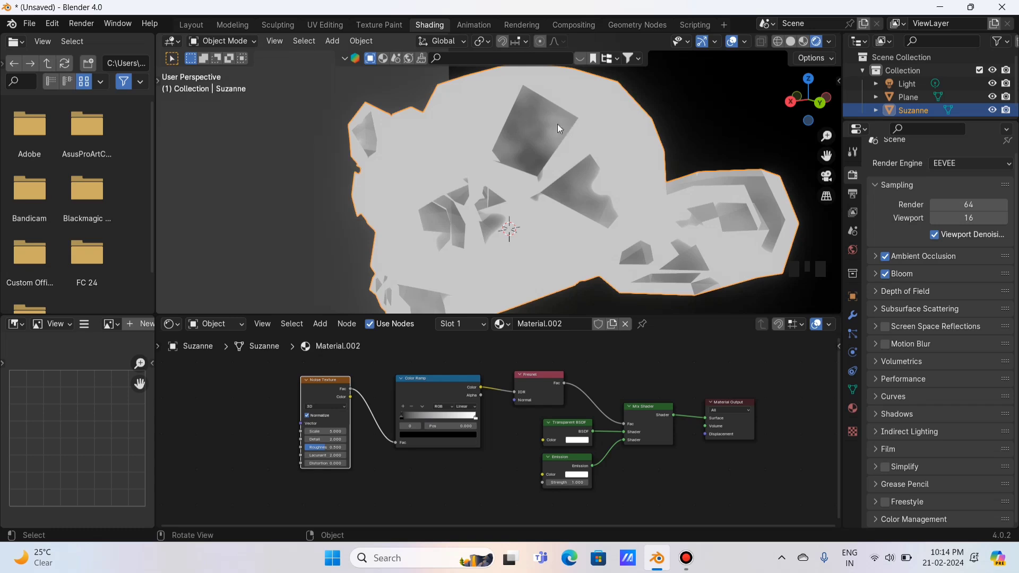
scroll(571, 167, "down", 2)
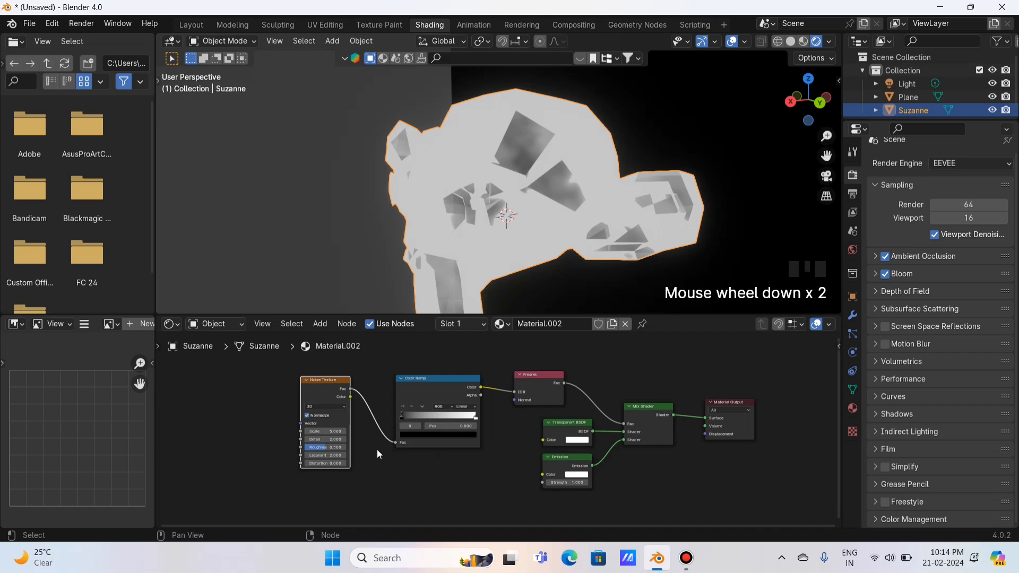
Add linked Texture Coordinate and Mapping nodes in front of the Noise Texture with Node Wrangler
scroll(386, 471, "up", 3)
middle_click_drag(394, 471, 555, 472)
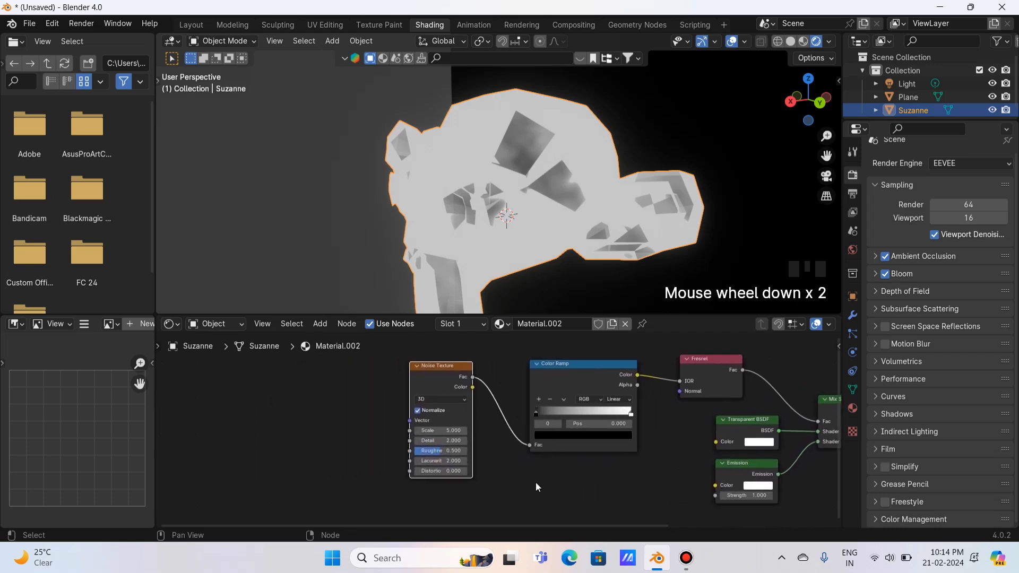
scroll(535, 482, "down", 1)
left_click(439, 378)
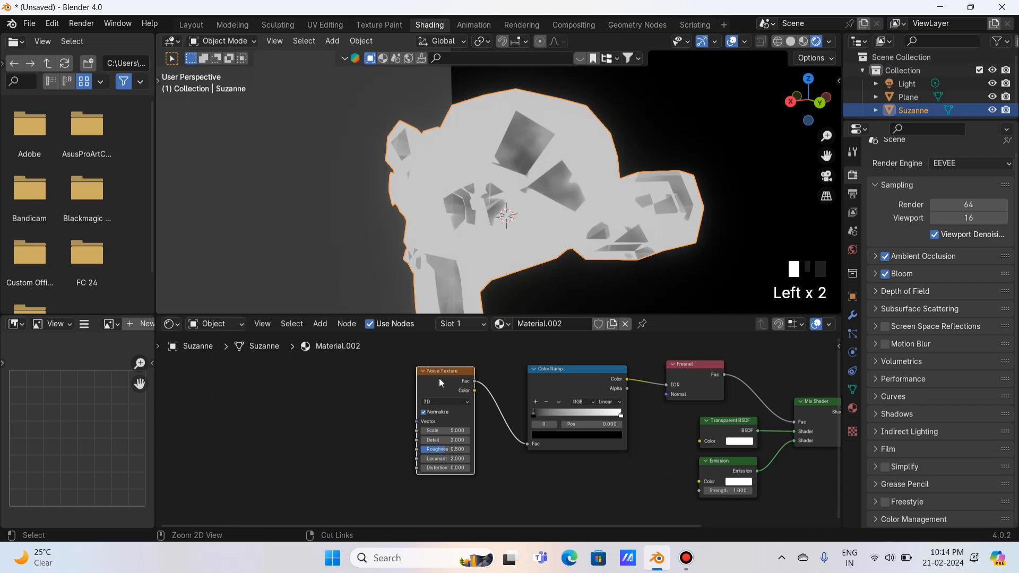
key("ctrl+t")
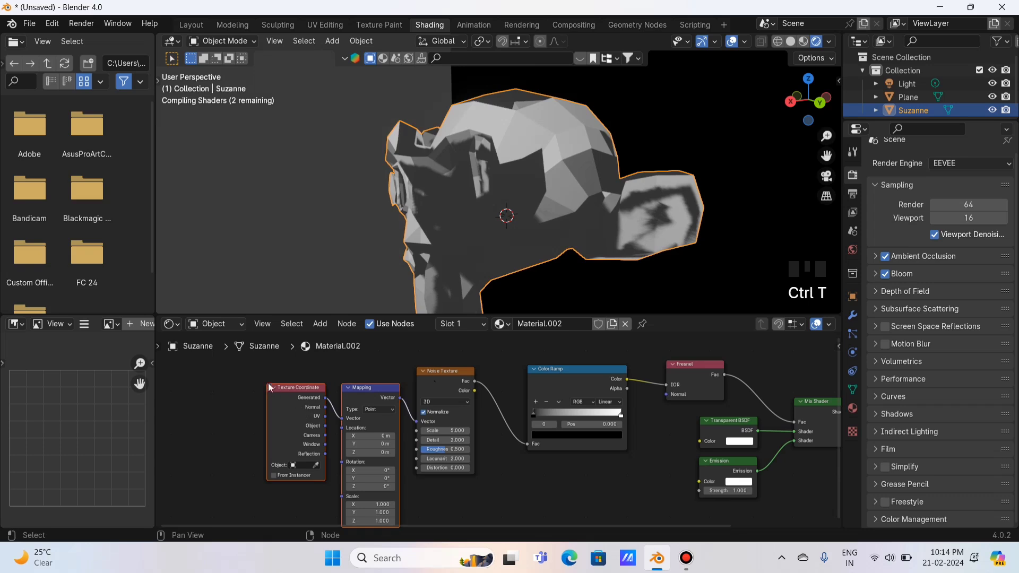
left_click(349, 400)
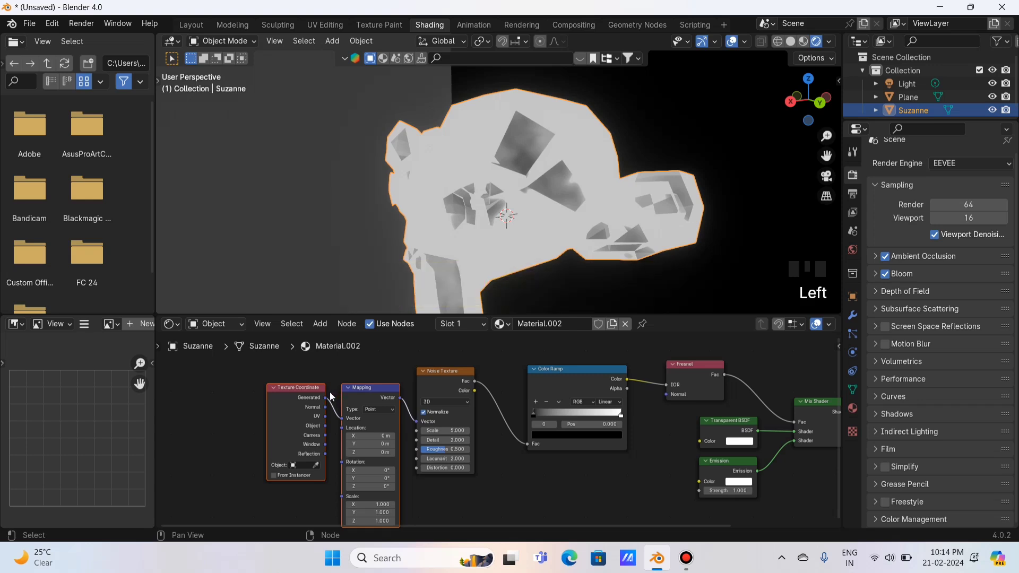
Search the add-on preferences for "node", check the Node Wrangler entry's details, and close the preferences
left_click(57, 25)
left_click(88, 191)
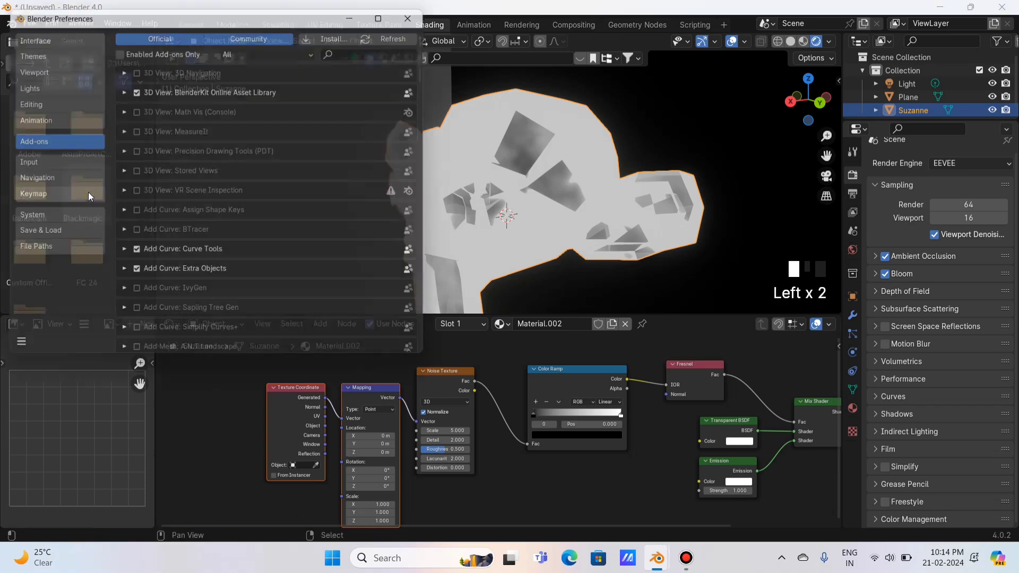
left_click(374, 46)
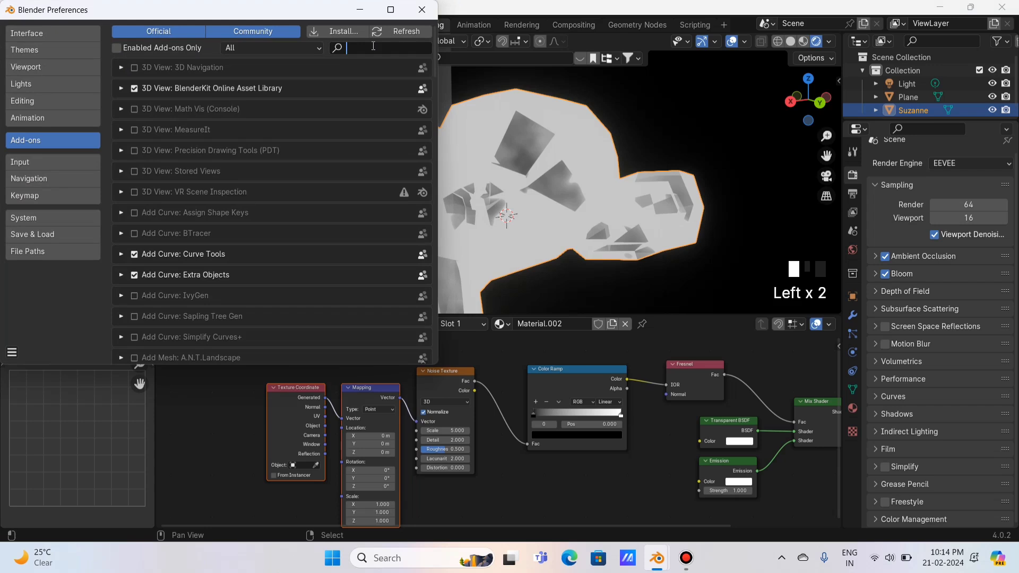
type("node")
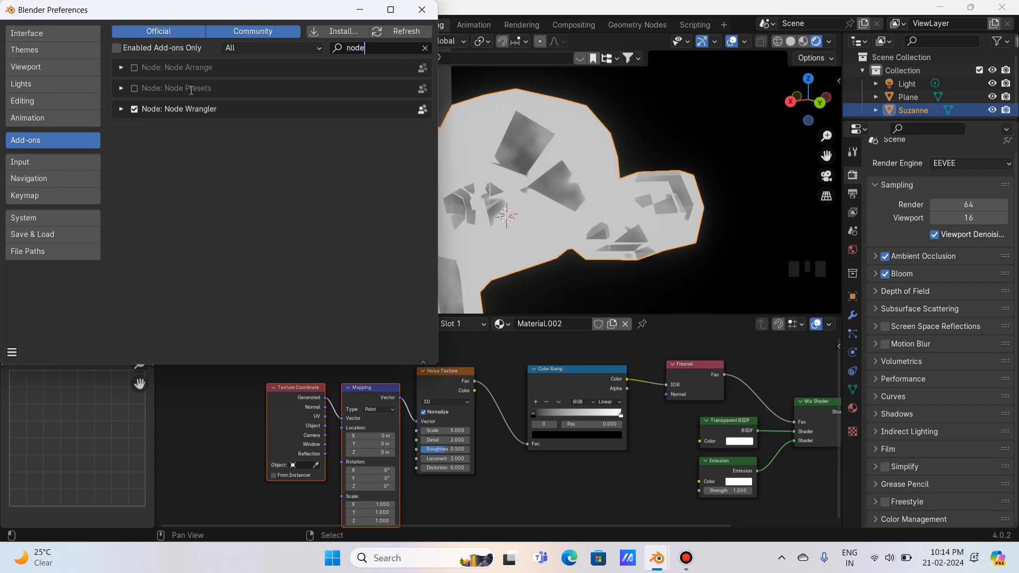
left_click(121, 110)
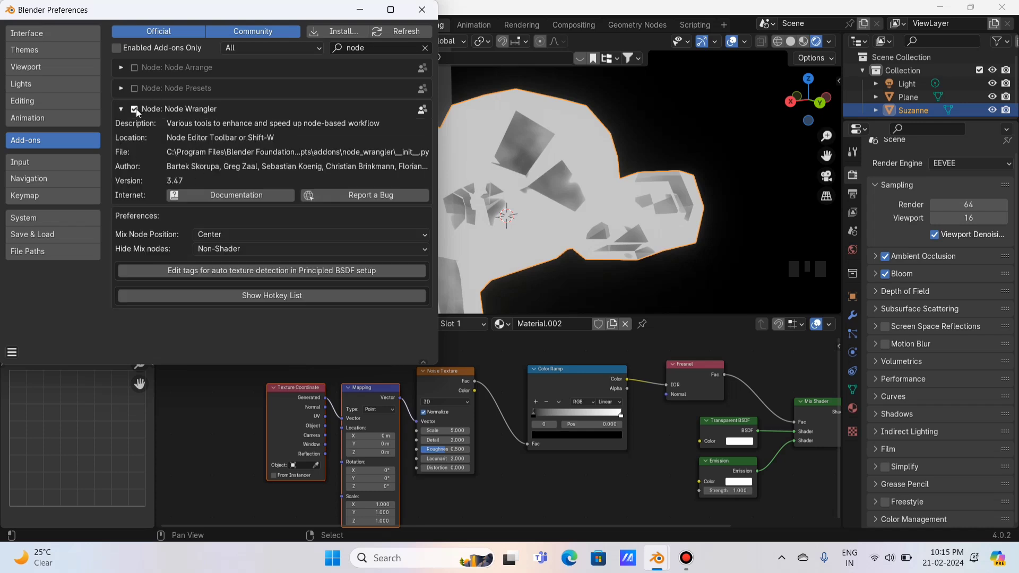
left_click(122, 109)
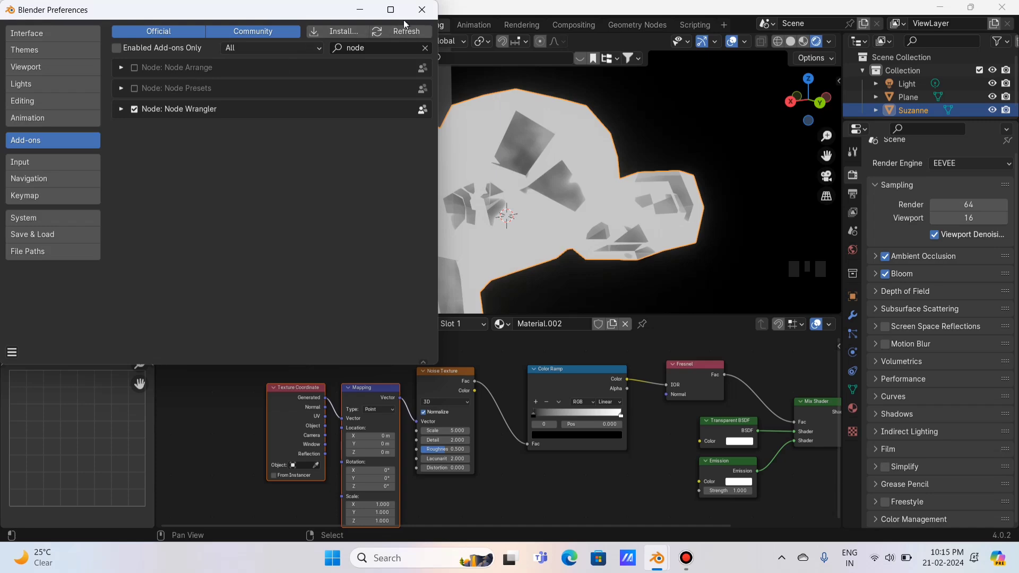
left_click(421, 10)
Try shifting the Mapping node's X location to 1.6 m
scroll(452, 498, "up", 3)
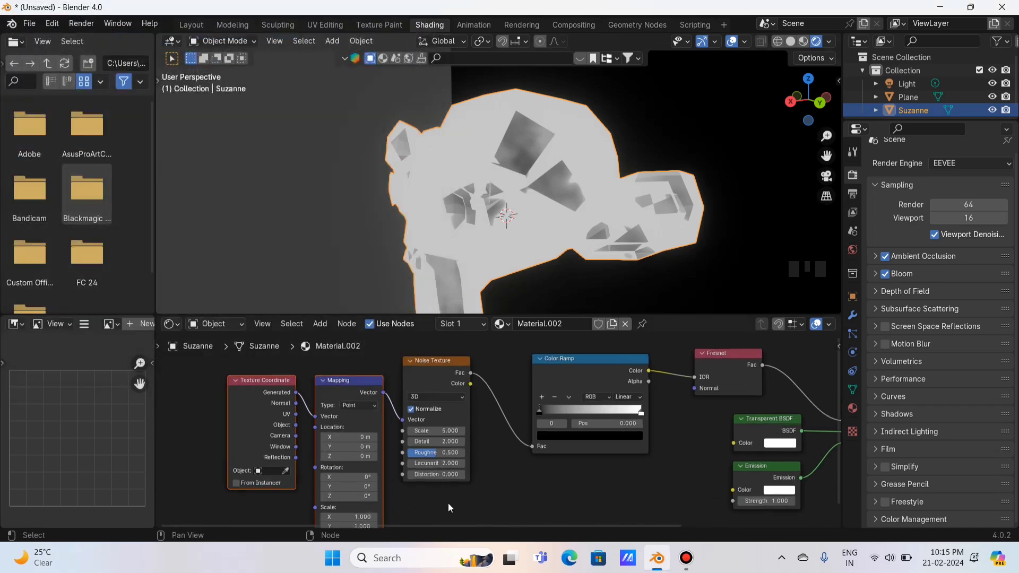
middle_click_drag(435, 511, 476, 463)
left_click(483, 452)
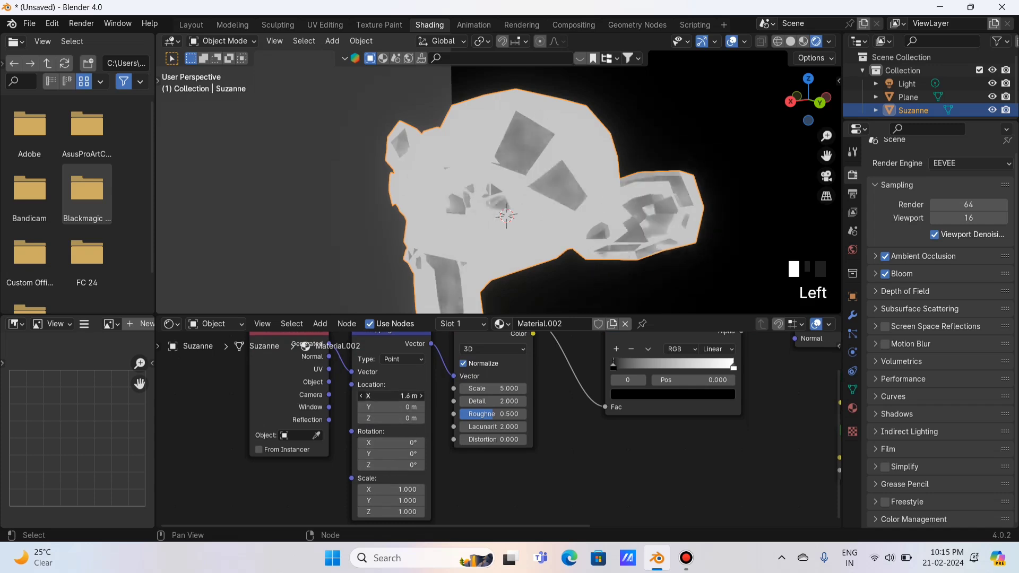
Change the Emission shader's colour to a bright cyan with a hue of about 0.515
scroll(585, 476, "down", 5)
middle_click_drag(816, 414, 644, 409)
scroll(645, 409, "up", 4)
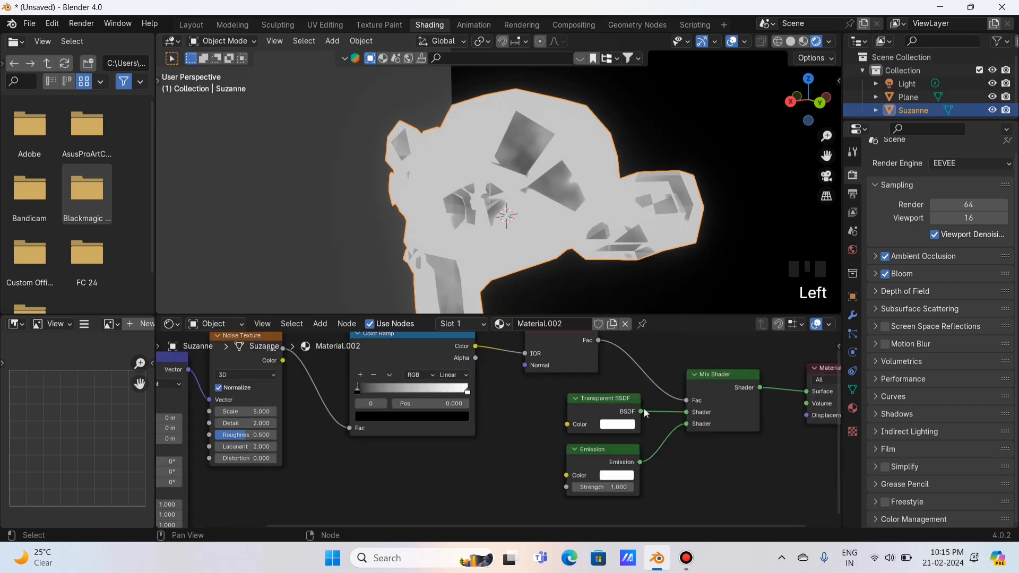
left_click(606, 476)
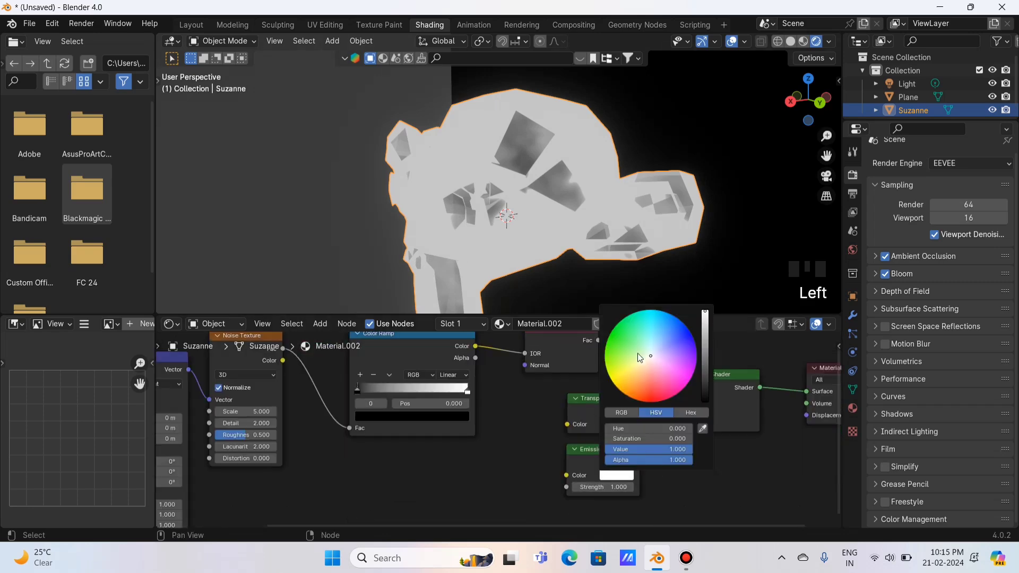
left_click(652, 325)
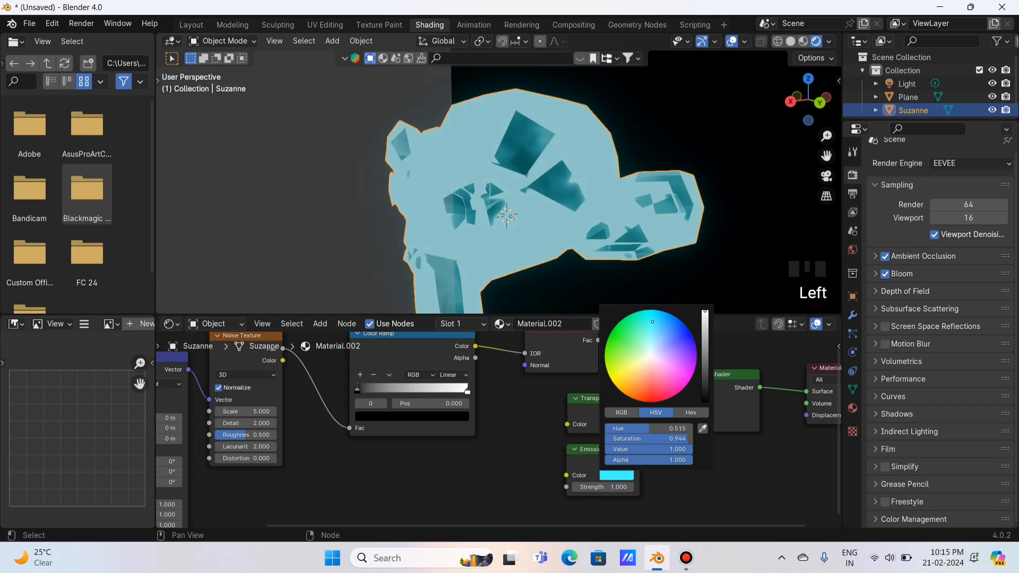
scroll(588, 177, "down", 3)
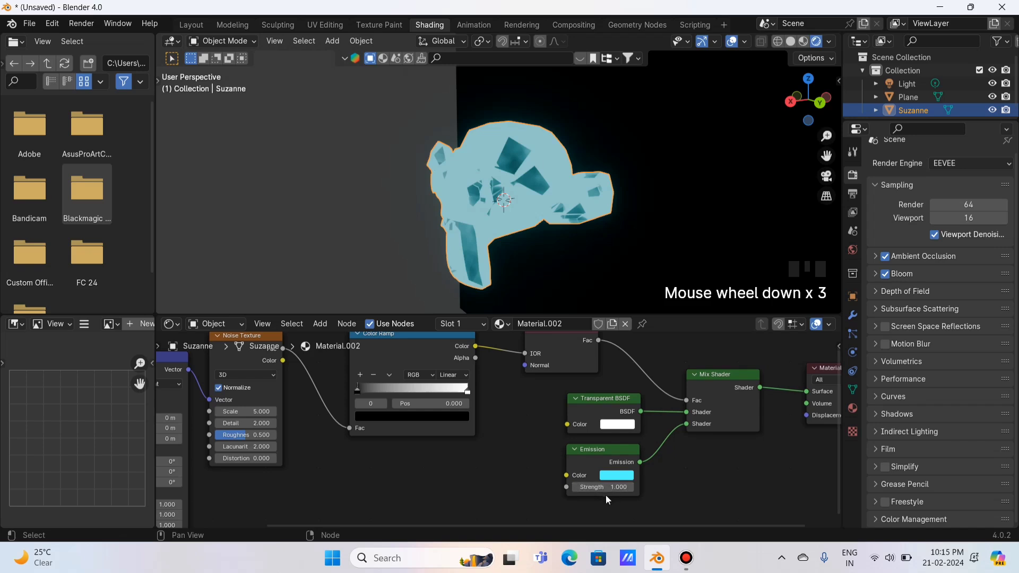
Try an Emission strength of 5.9, judge the glow from the front of the head, and set the strength to 4.4
left_click_drag(607, 488, 637, 487)
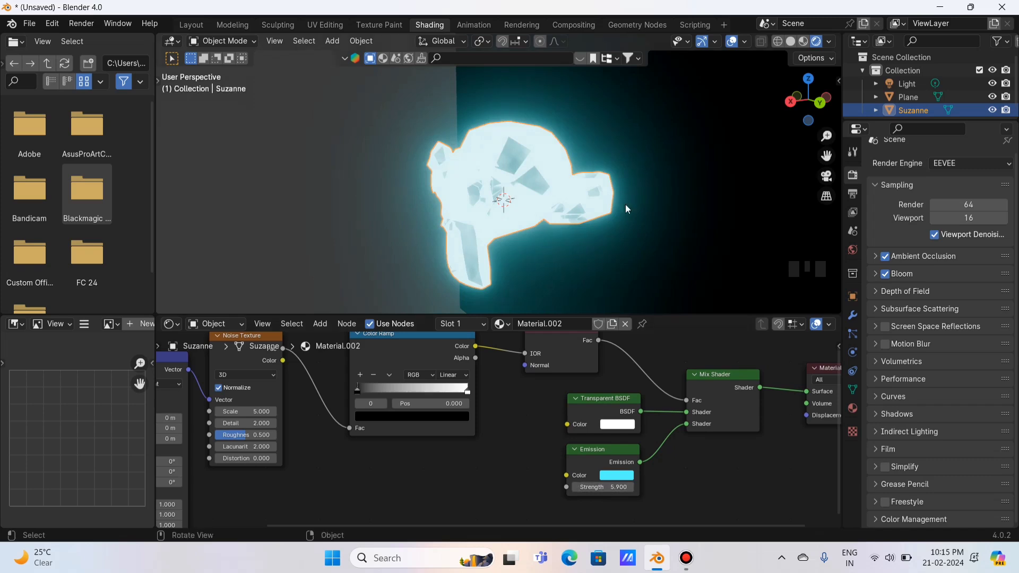
scroll(626, 208, "down", 3)
left_click_drag(799, 108, 826, 109)
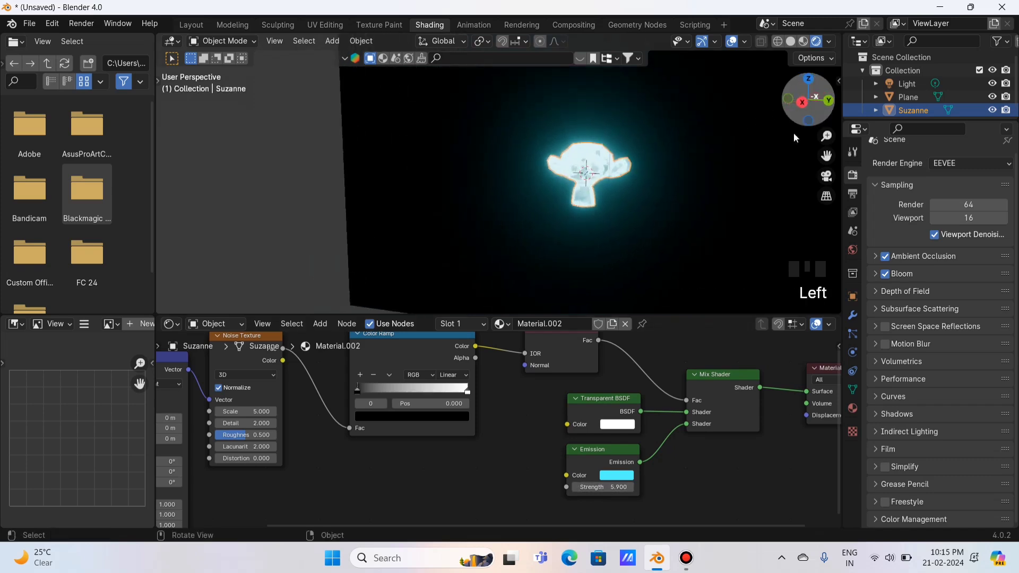
scroll(727, 186, "up", 2)
left_click_drag(826, 156, 709, 155)
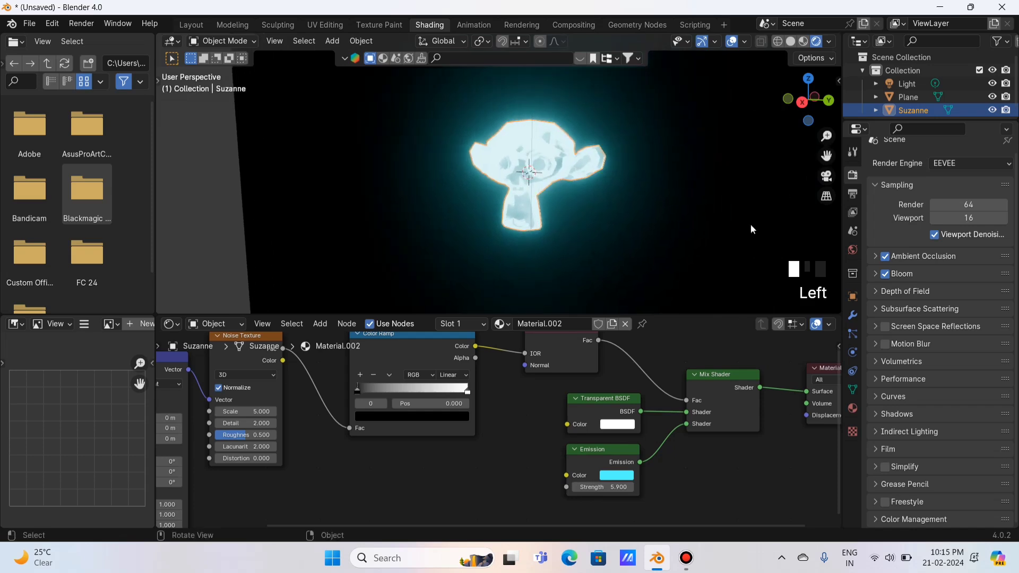
left_click_drag(610, 487, 587, 487)
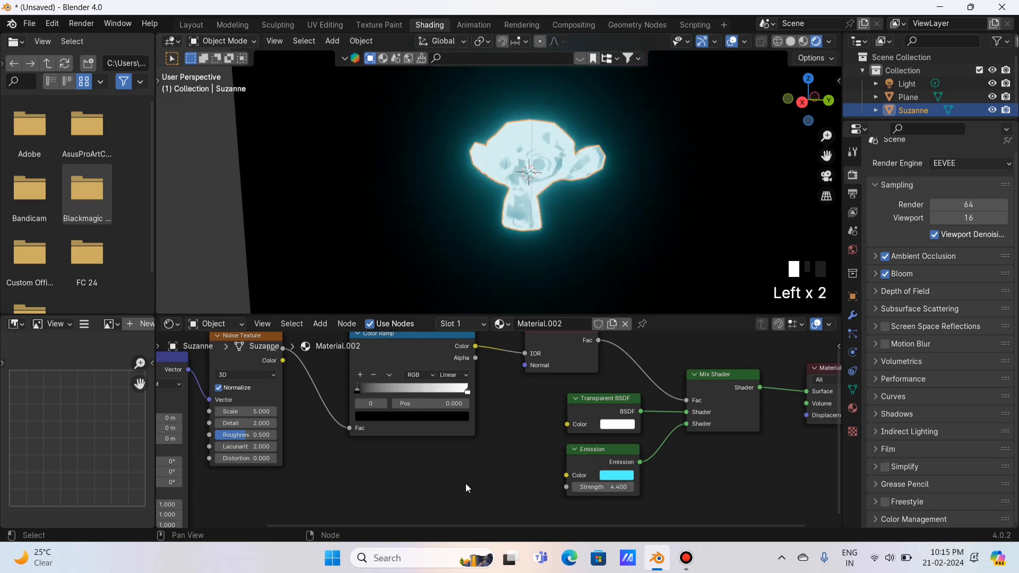
Slide the Color Ramp's white stop toward the middle, to a position of about 0.509
scroll(465, 482, "up", 1)
middle_click_drag(463, 478, 542, 496)
left_click_drag(547, 406, 485, 409)
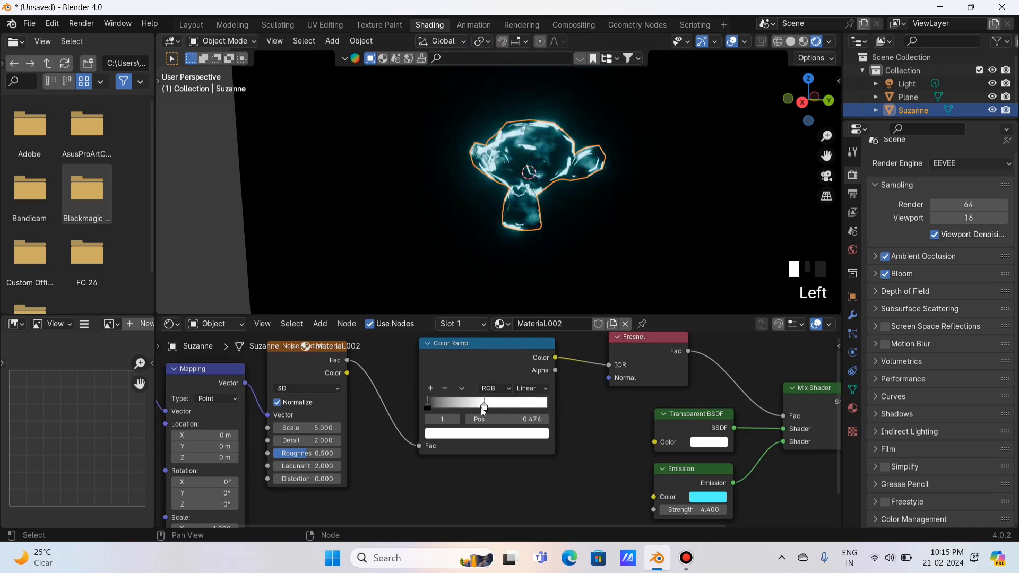
Try an Emission strength of 6.1, and settle on 4.9
middle_click_drag(589, 504, 539, 490)
left_click(672, 496)
left_click_drag(659, 496, 669, 496)
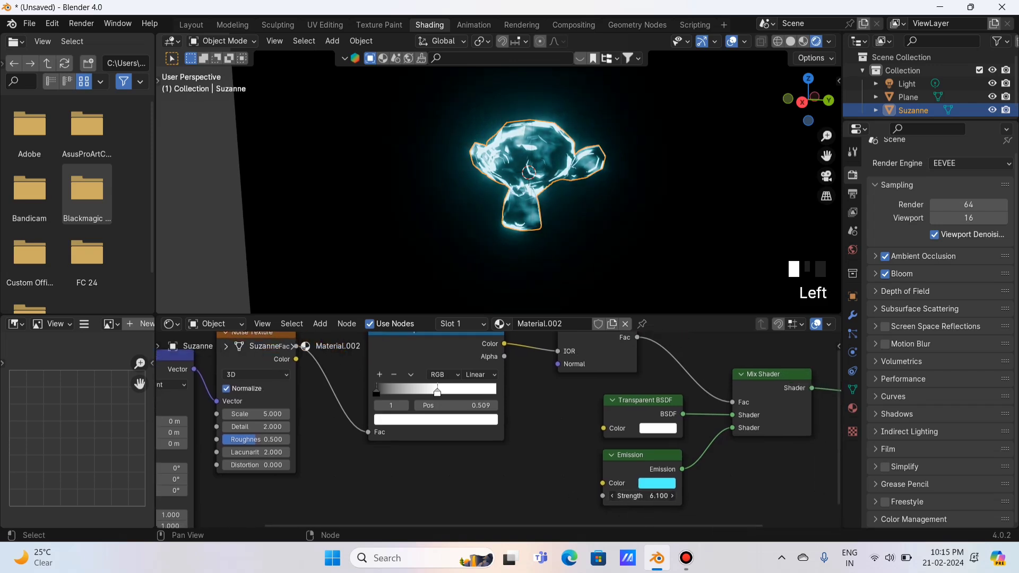
Fine-tune the Color Ramp's white stop to position 0.516 while checking the glowing head from the side
mouse_move(808, 100)
left_mouse_down()
mouse_move(833, 102)
mouse_move(821, 96)
left_mouse_up()
scroll(558, 414, "up", 1)
middle_click_drag(557, 414, 576, 434)
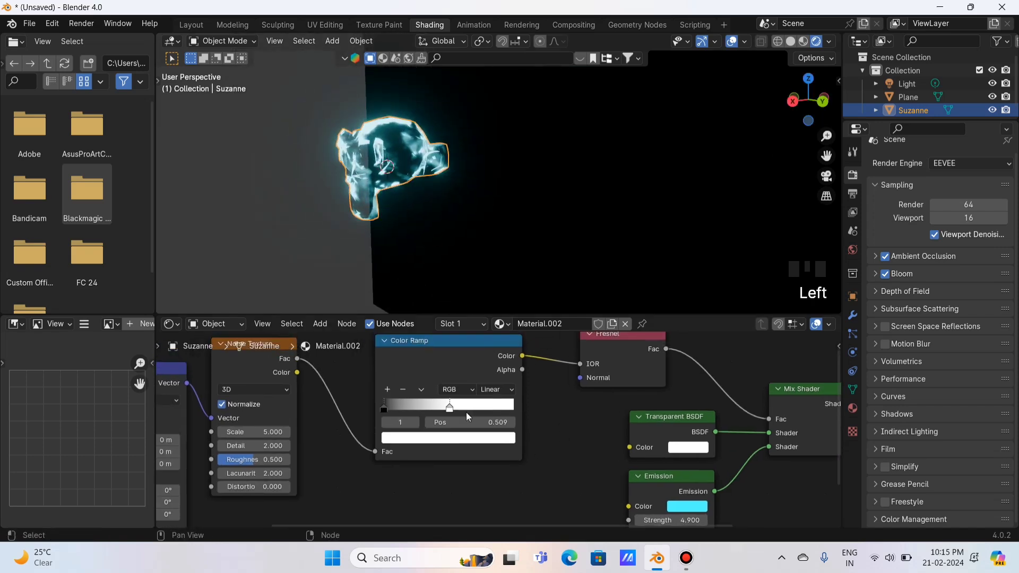
mouse_move(449, 409)
left_mouse_down()
mouse_move(436, 409)
mouse_move(450, 409)
left_mouse_up()
left_click_drag(818, 101, 782, 99)
scroll(726, 154, "down", 2)
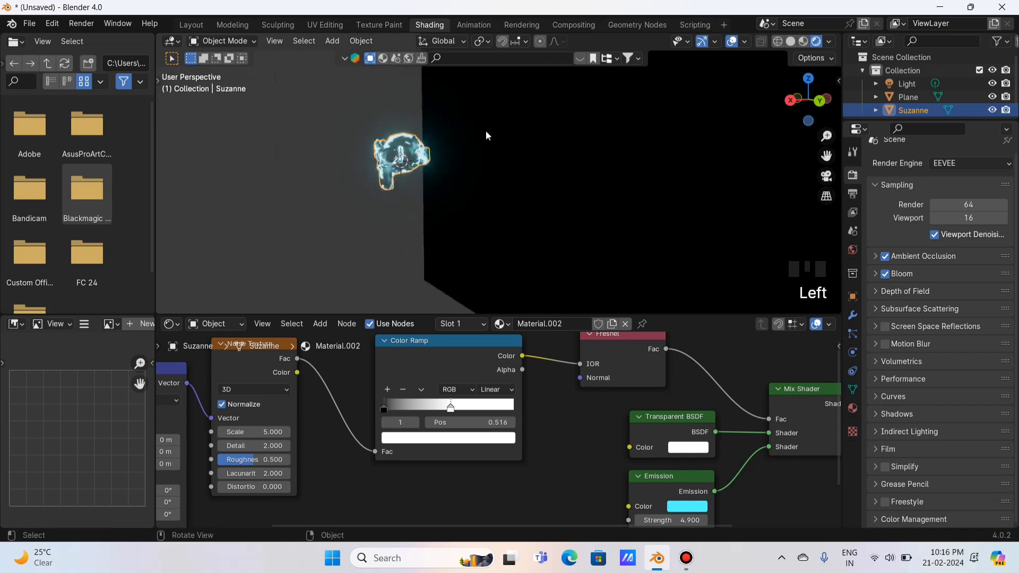
Set the Emission strength to 5.4 while viewing the glowing head up close
scroll(546, 143, "up", 3)
left_click_drag(827, 156, 1014, 183)
middle_click_drag(613, 445, 608, 414)
left_click_drag(664, 488, 686, 488)
Set the Mapping node's X and Y scale to 0
middle_click_drag(526, 477, 637, 460)
middle_click_drag(294, 489, 494, 425)
scroll(450, 461, "up", 4)
scroll(482, 440, "up", 1)
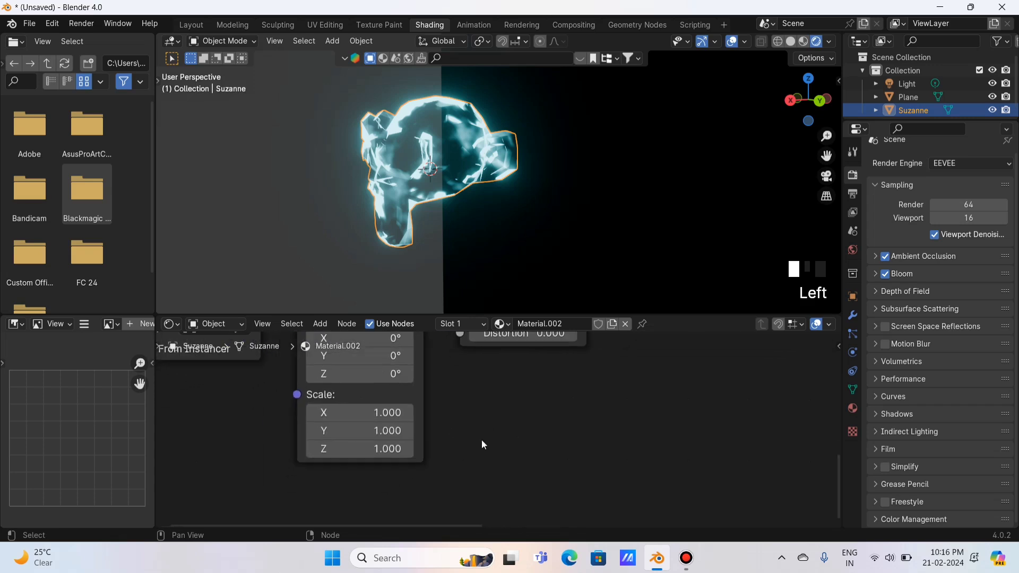
left_click(384, 417)
key("Return")
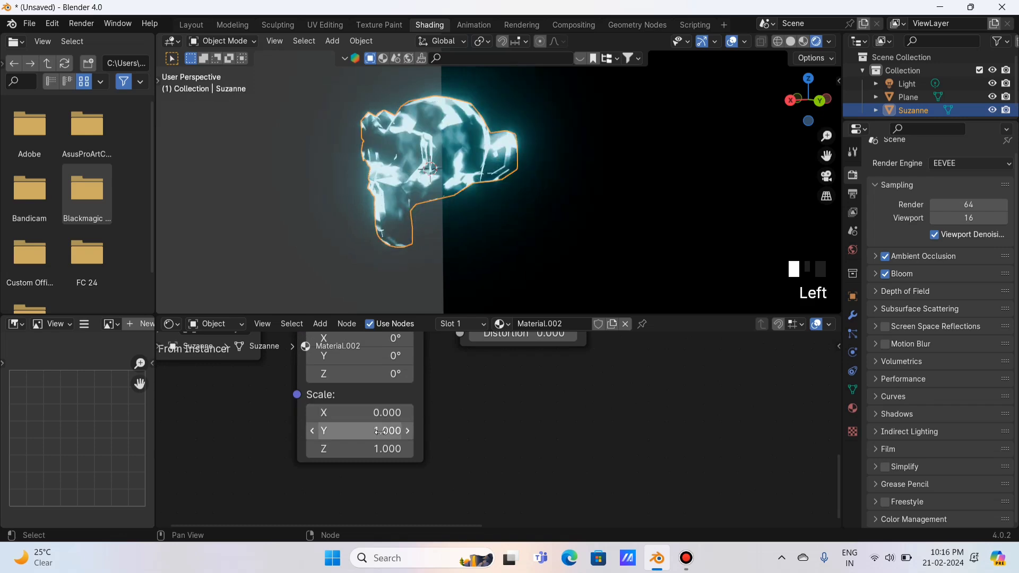
left_click(381, 431)
type("0")
key("Return")
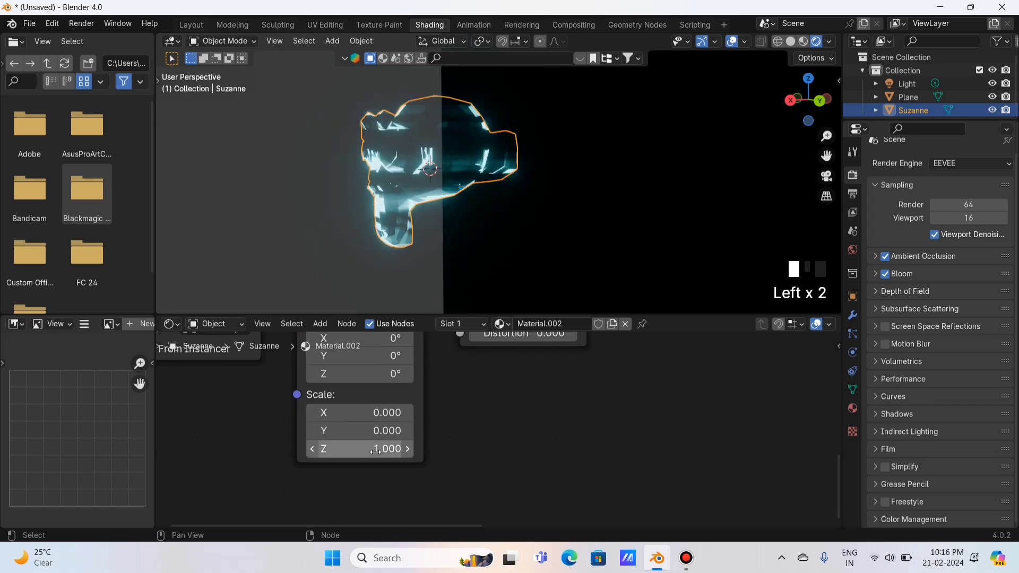
Try a Mapping Z scale of 0, view the head from another angle, and return the Z scale to 1
left_click(376, 450)
left_click(411, 467)
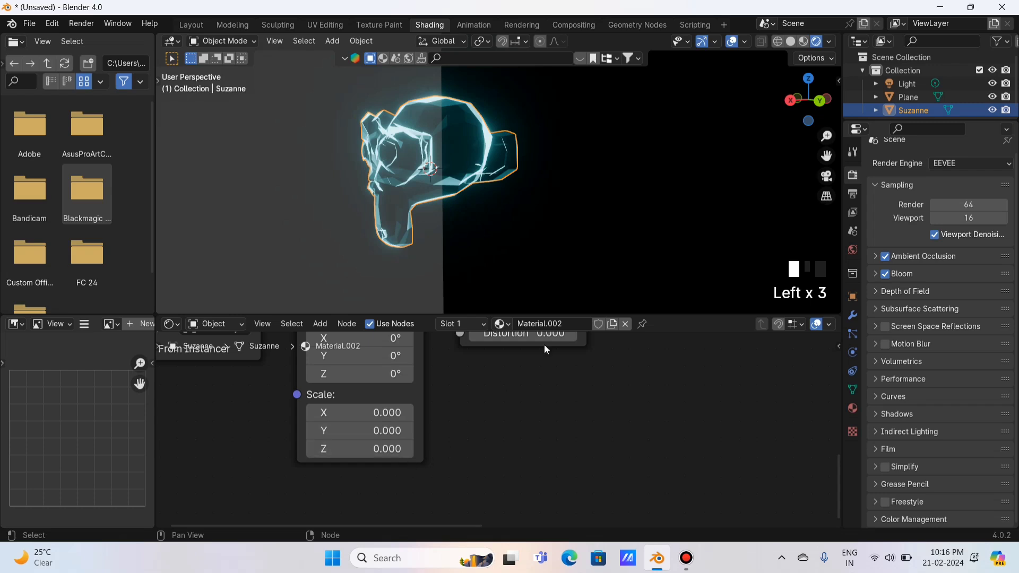
left_click_drag(807, 101, 747, 149)
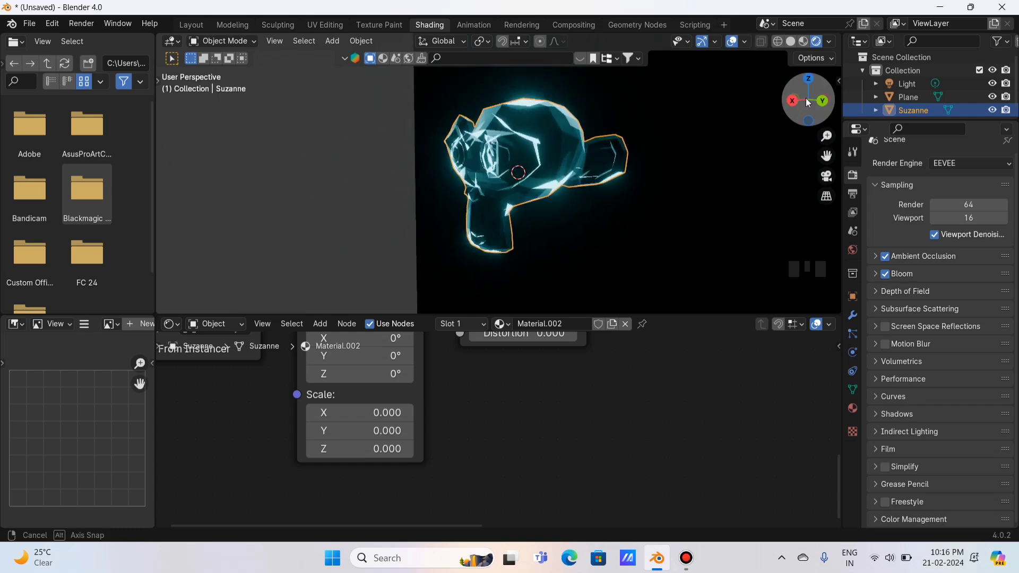
mouse_move(361, 413)
left_mouse_down()
mouse_move(451, 413)
mouse_move(371, 413)
left_mouse_up()
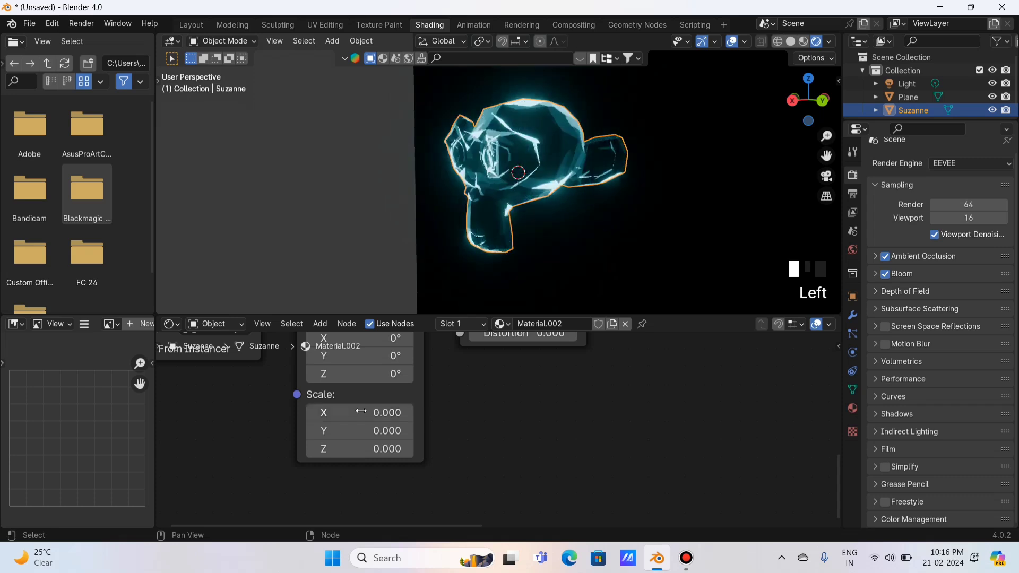
left_click_drag(788, 103, 773, 122)
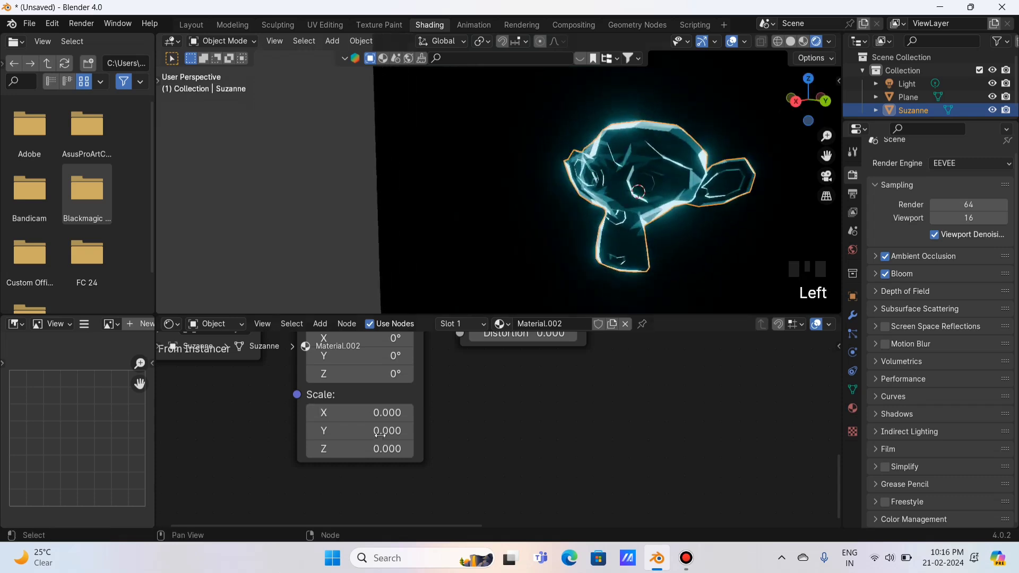
left_click_drag(361, 413, 350, 449)
left_click(354, 449)
type("1")
key("Return")
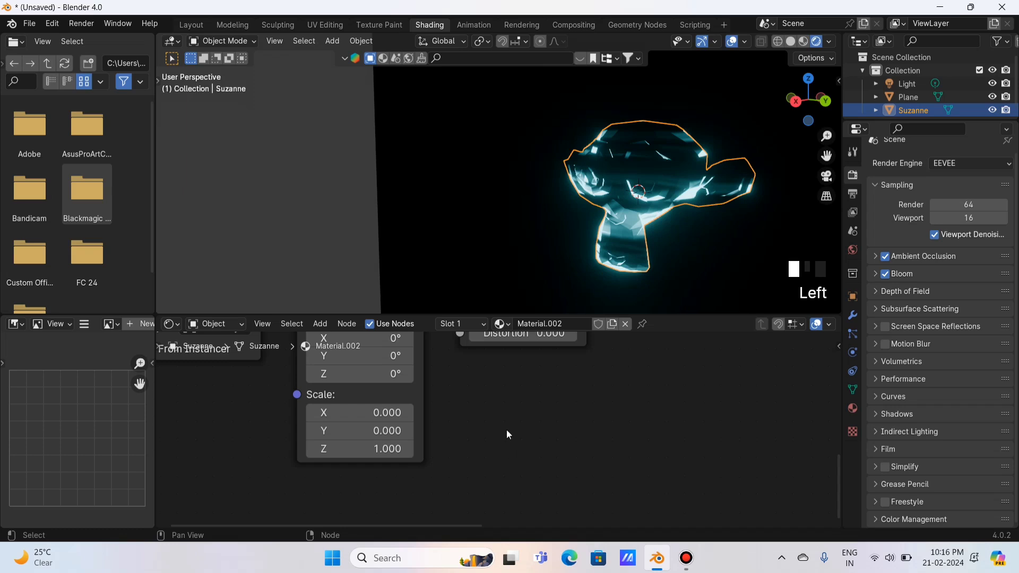
Raise the Noise Texture's scale to 233.9 to turn the pattern into fine horizontal lines
scroll(509, 435, "down", 2)
middle_click_drag(541, 454, 554, 508)
scroll(584, 440, "up", 3)
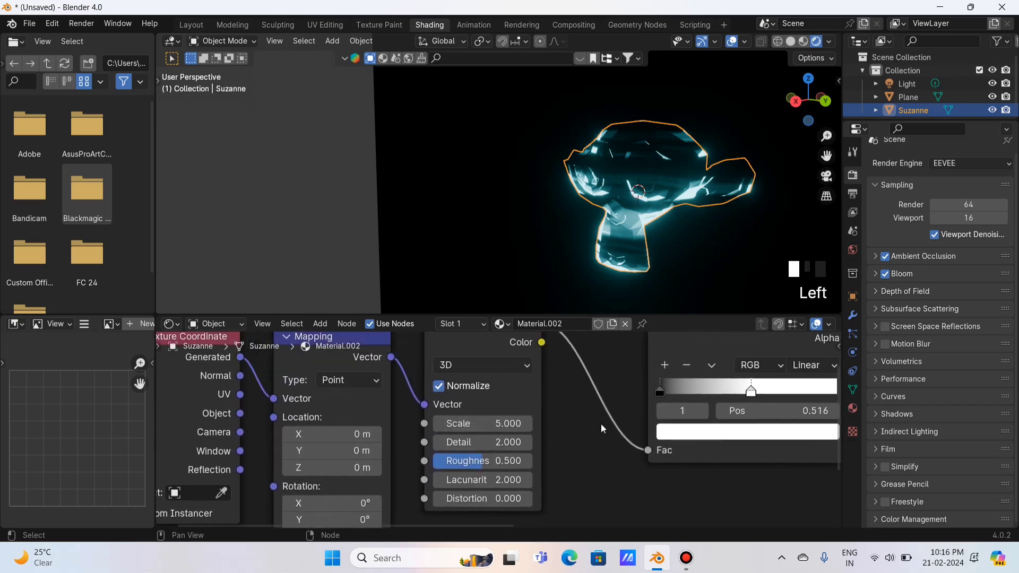
scroll(588, 425, "down", 1)
middle_click_drag(589, 426, 581, 448)
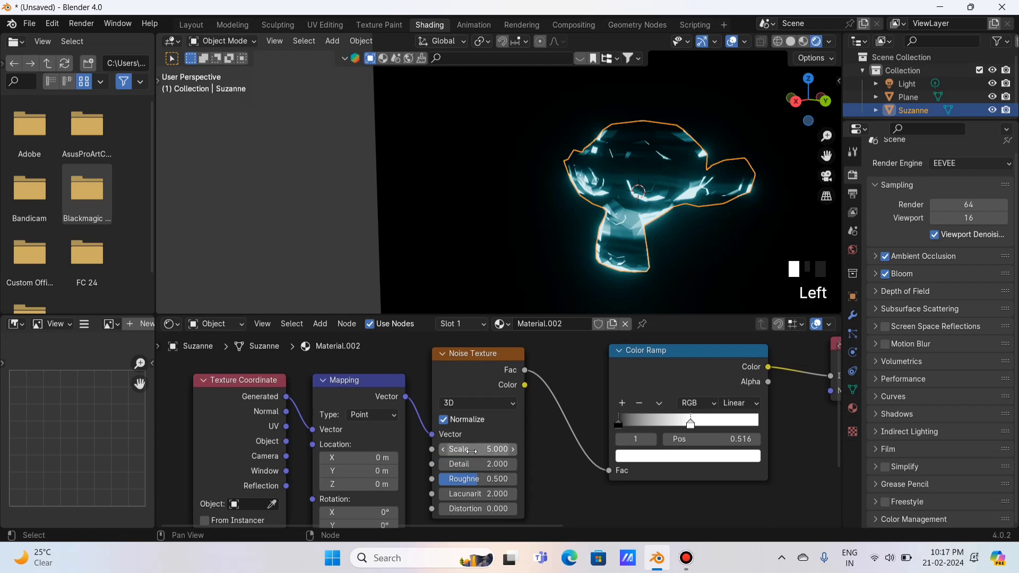
mouse_move(481, 449)
left_mouse_down()
mouse_move(718, 449)
mouse_move(690, 449)
left_mouse_up()
scroll(556, 463, "down", 3)
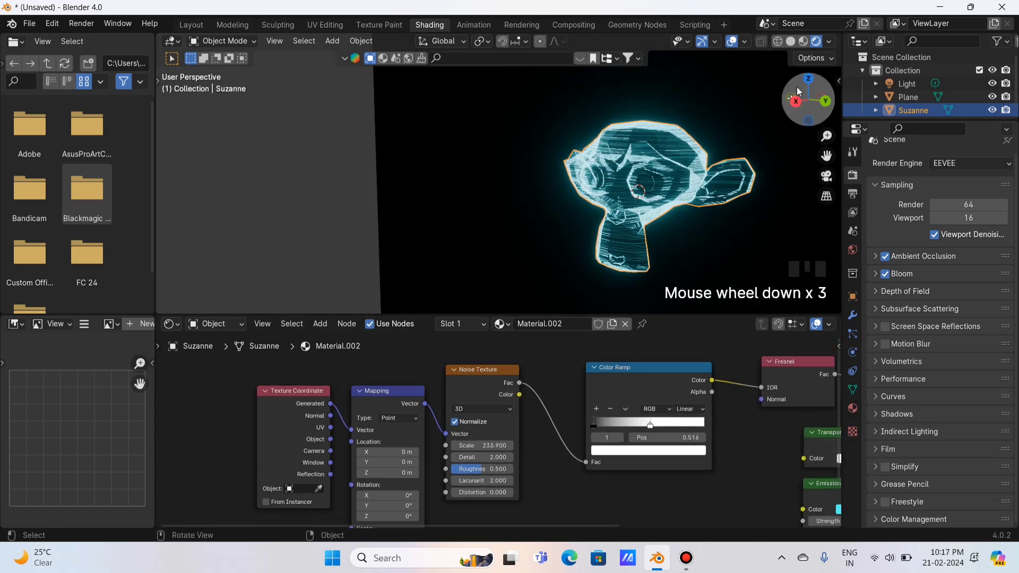
Fine-tune the Color Ramp's white stop to position 0.509 while checking the line pattern from several angles
left_click_drag(808, 98, 782, 105)
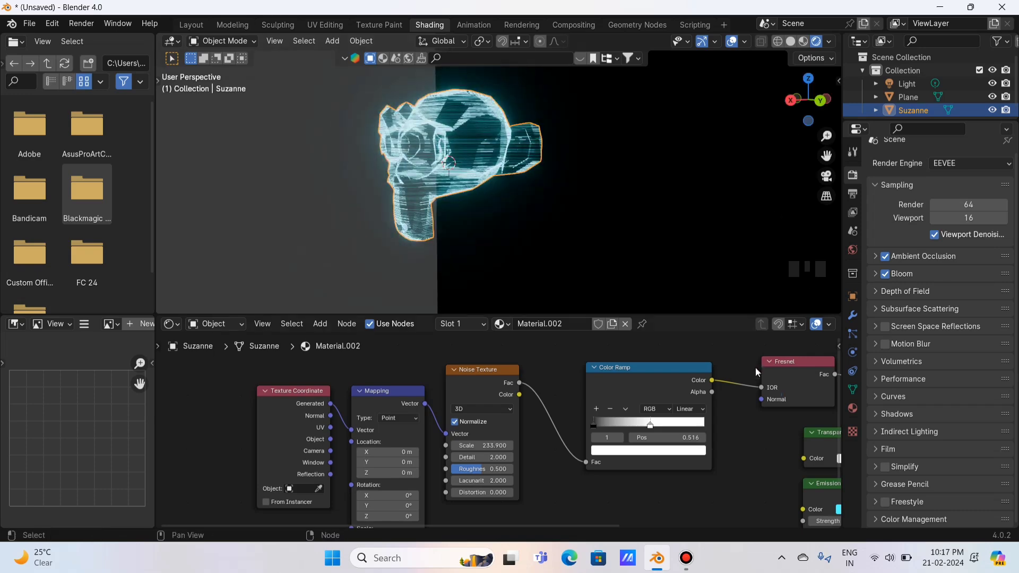
middle_click_drag(755, 427, 709, 399)
left_click_drag(610, 397, 604, 397)
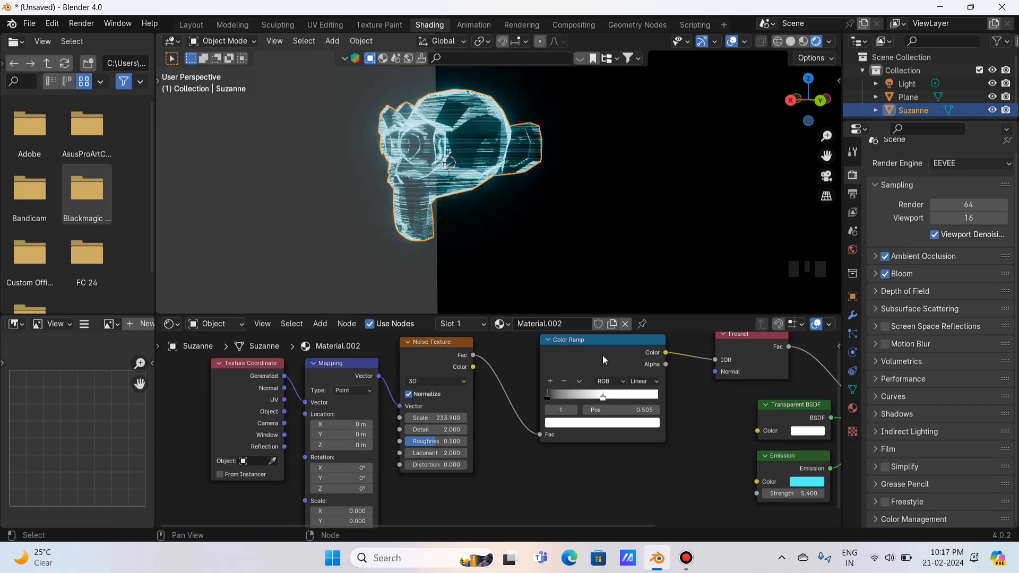
left_click_drag(807, 98, 770, 104)
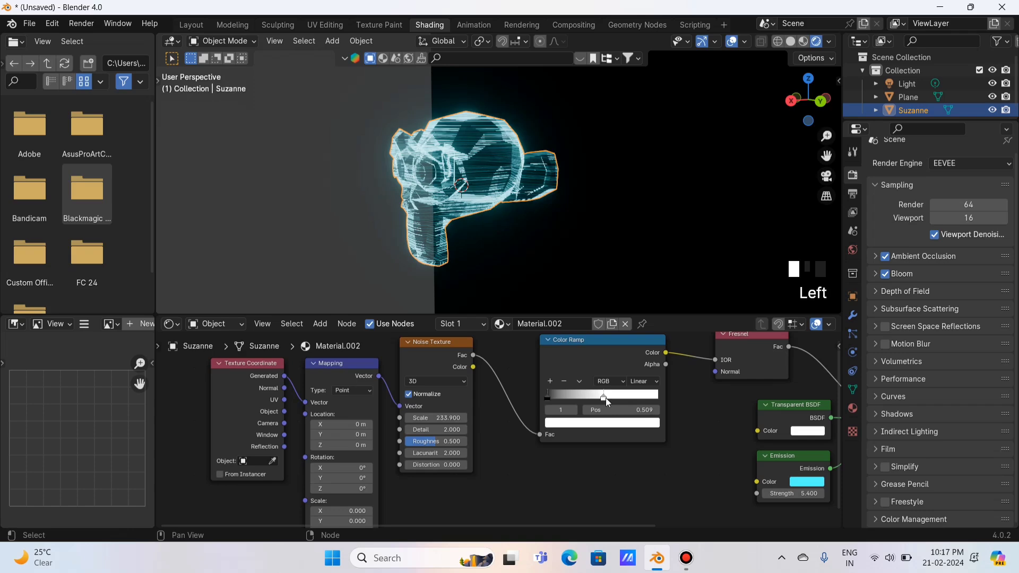
scroll(711, 410, "down", 1)
middle_click_drag(707, 411, 628, 446)
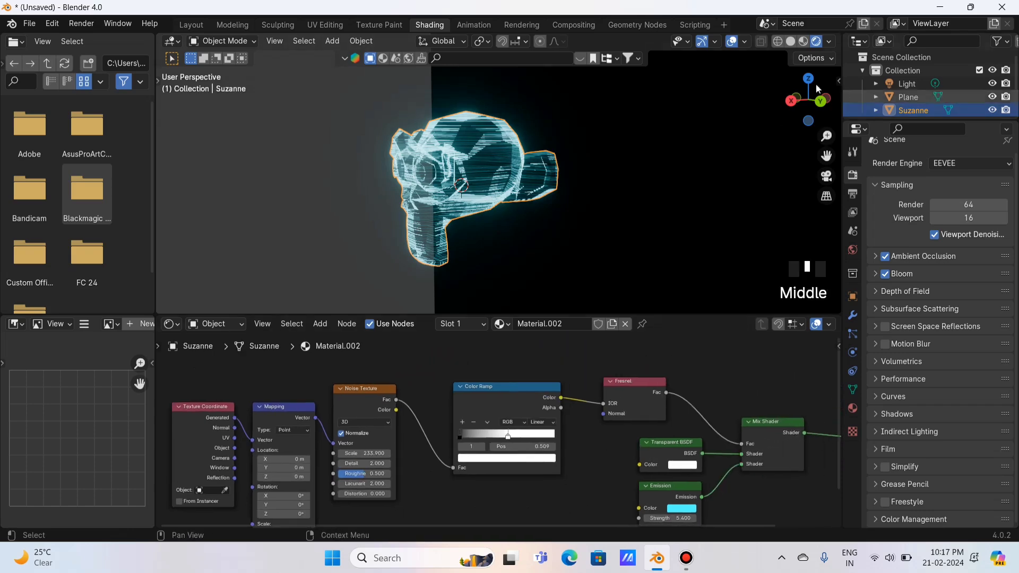
left_click_drag(816, 84, 665, 138)
Duplicate the Fresnel node and place the copy above the original
scroll(732, 367, "up", 3)
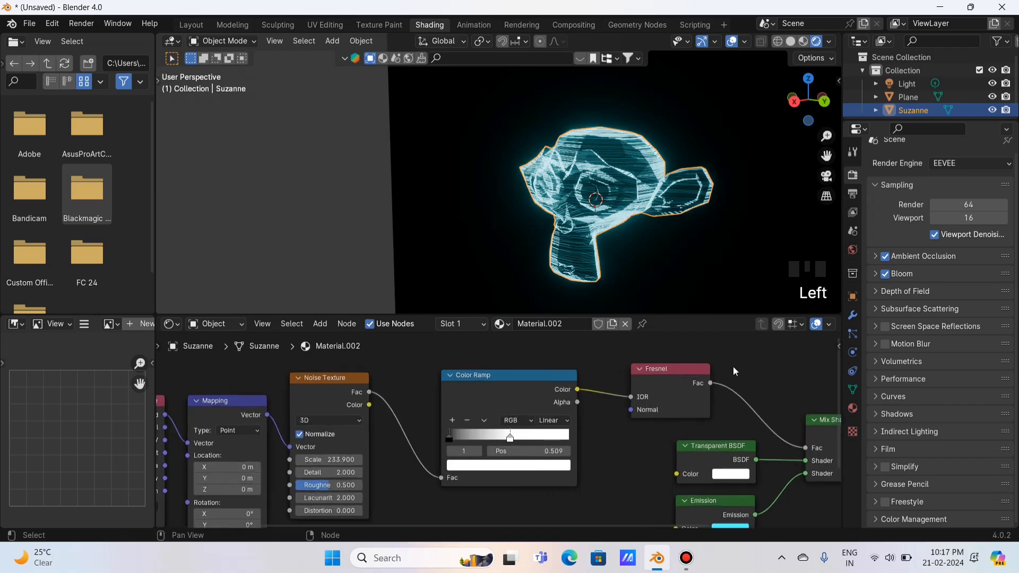
middle_click_drag(733, 366, 526, 405)
left_click(448, 408)
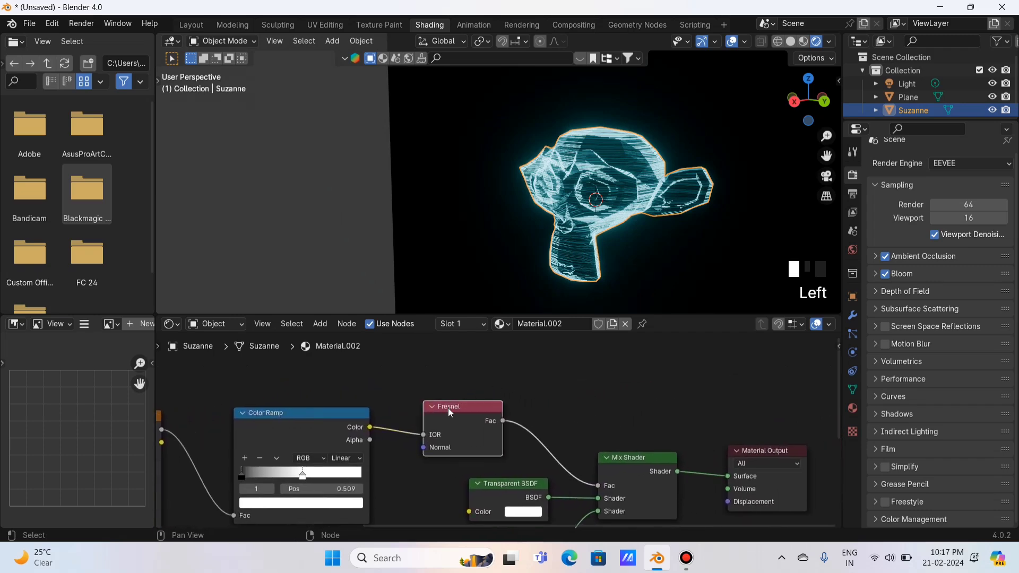
key("shift+d")
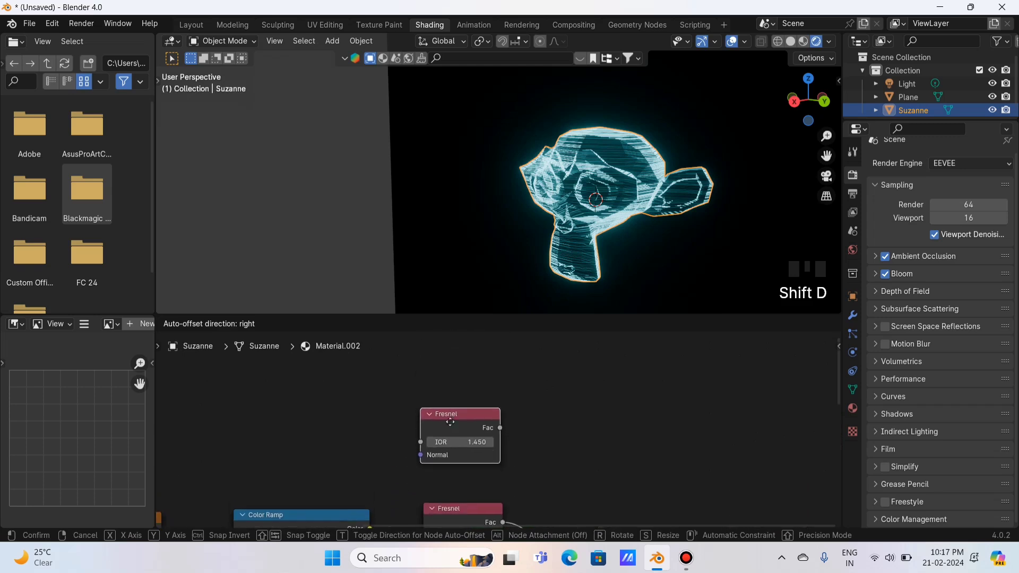
left_click(451, 421)
middle_click_drag(569, 456, 517, 387)
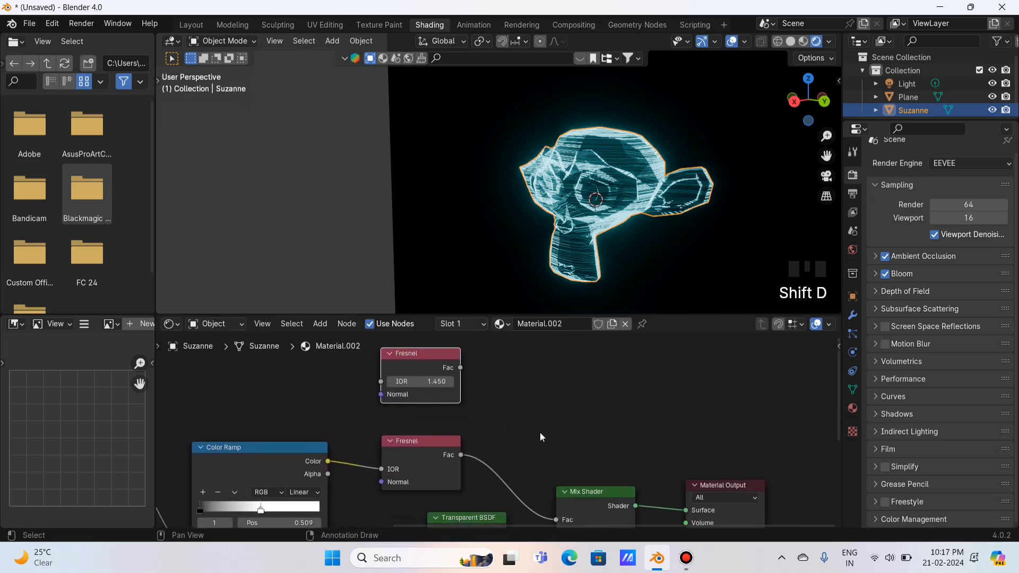
scroll(529, 394, "down", 1)
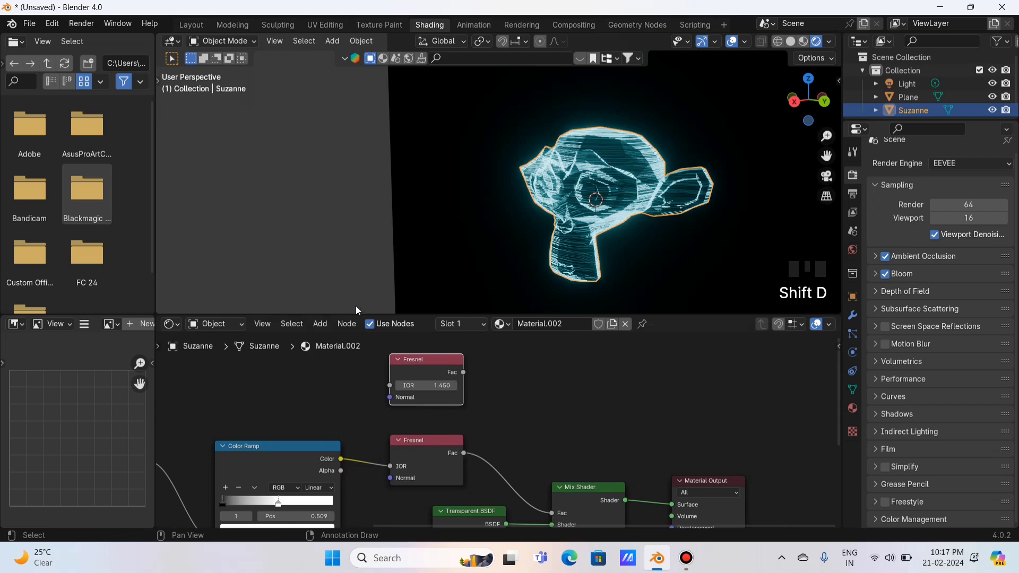
Add a Mix Color node just to the right of the two Fresnel nodes
key("shift+a")
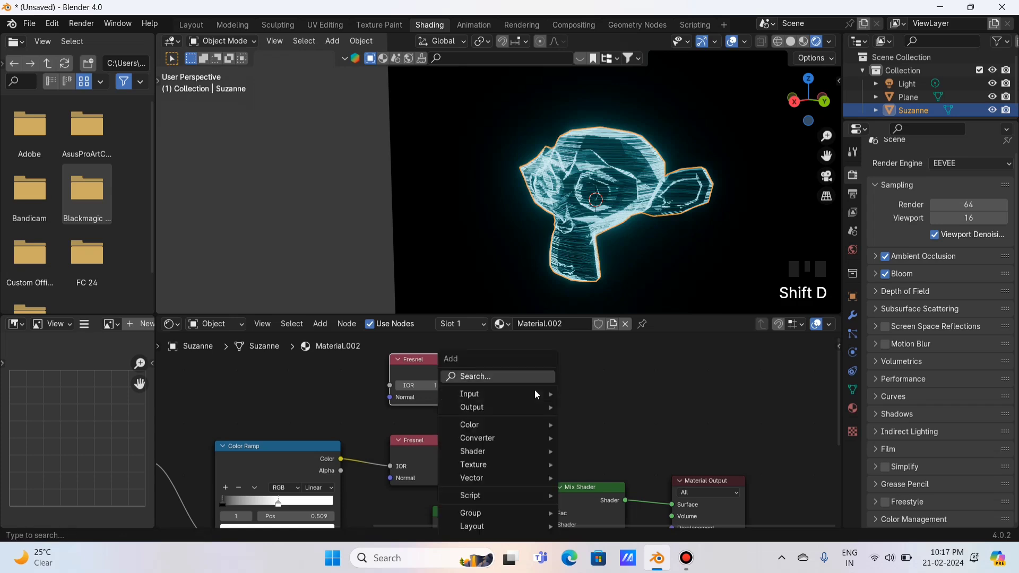
left_click(526, 371)
type("mix")
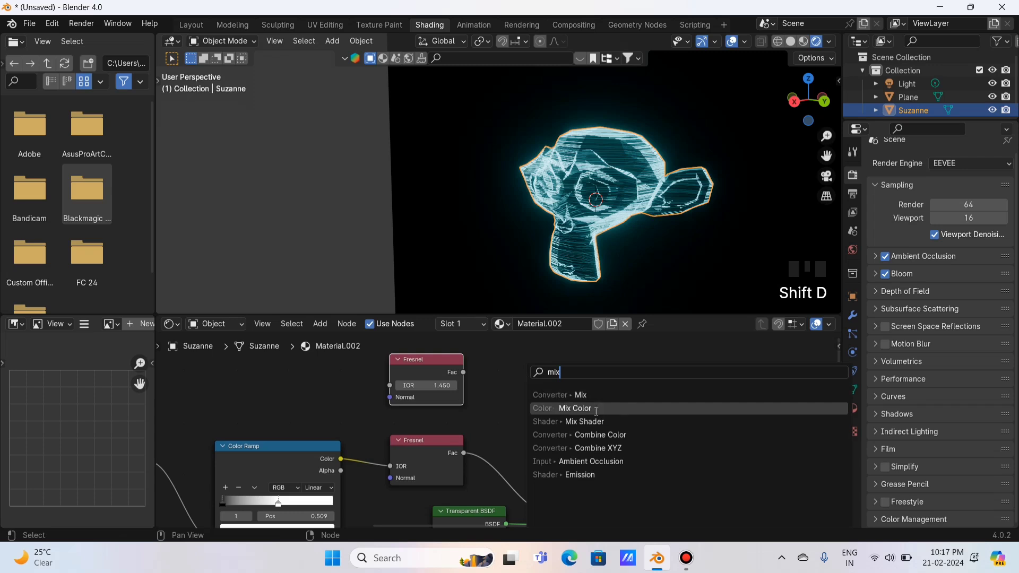
left_click(609, 408)
left_click(504, 355)
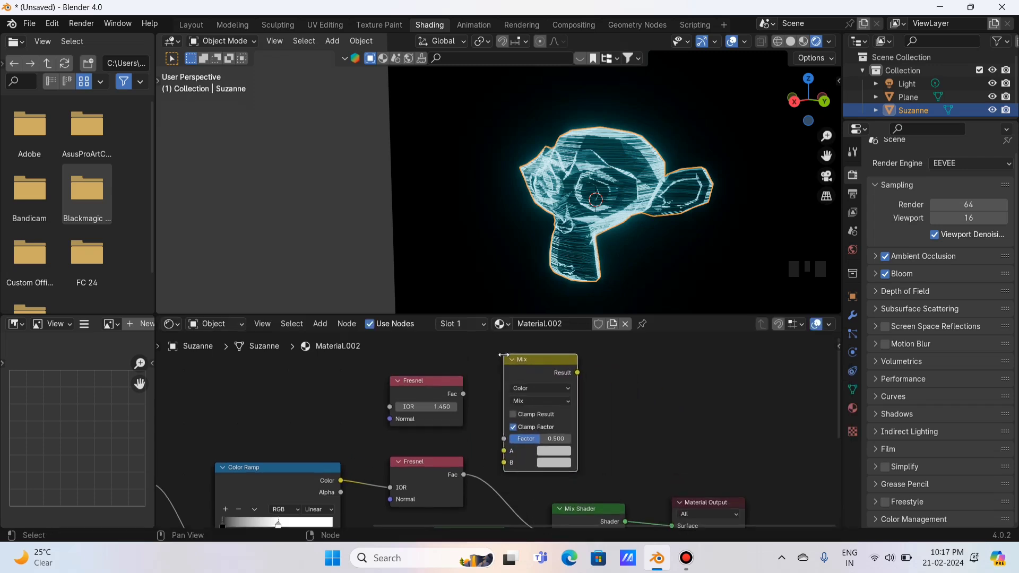
Shift the Mix Shader and Material Output nodes further right to make room for the Mix Color node
scroll(644, 451, "down", 4)
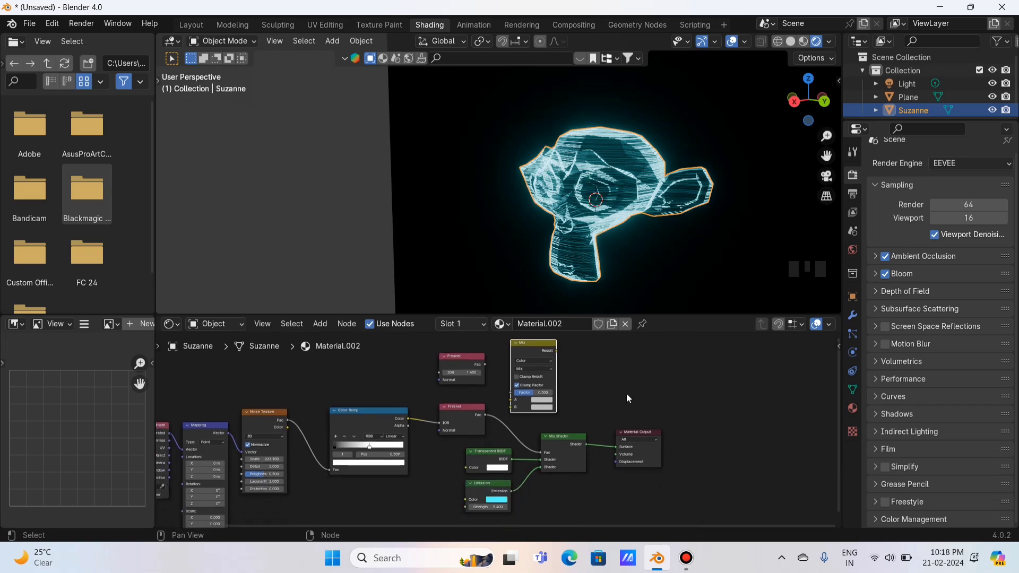
left_click_drag(577, 409, 698, 431)
left_click(637, 385)
Feed the original Fresnel into Mix input B and the duplicate into A, and connect the Mix result to the Mix Shader's factor
scroll(588, 394, "up", 4)
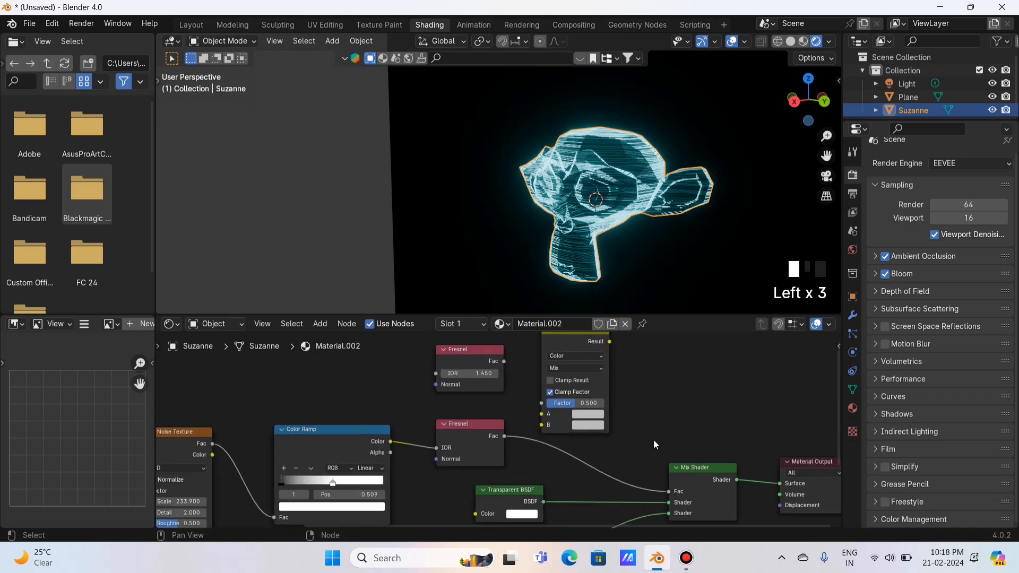
left_click_drag(669, 492, 537, 425)
scroll(673, 390, "up", 2)
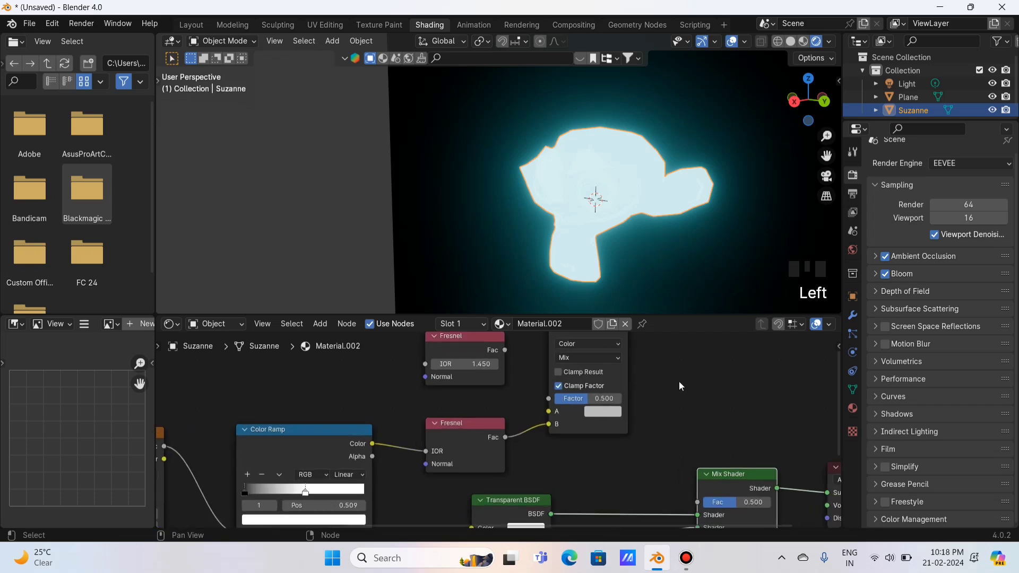
left_click_drag(509, 372, 553, 435)
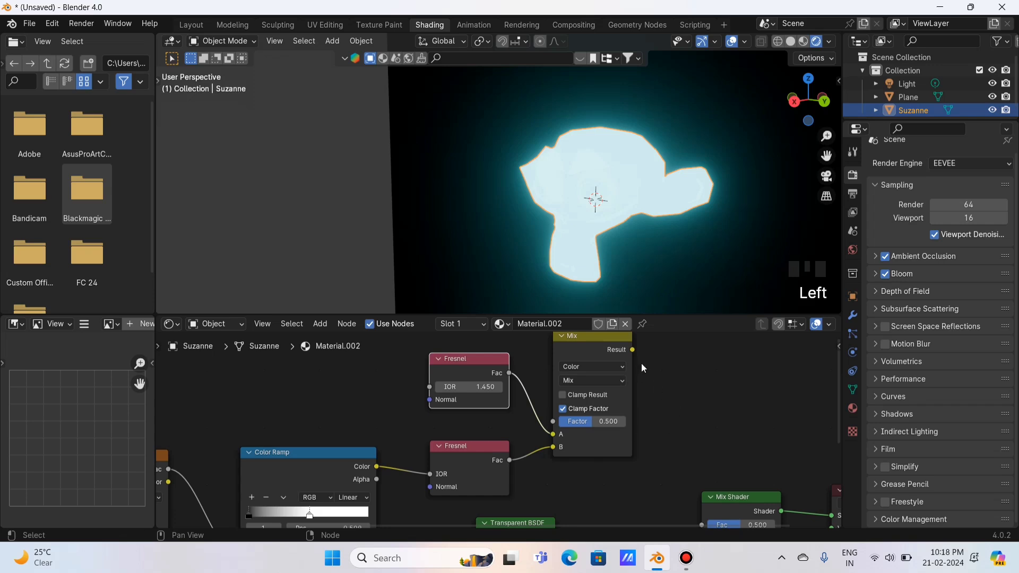
left_click_drag(632, 349, 699, 429)
middle_click_drag(683, 419, 701, 521)
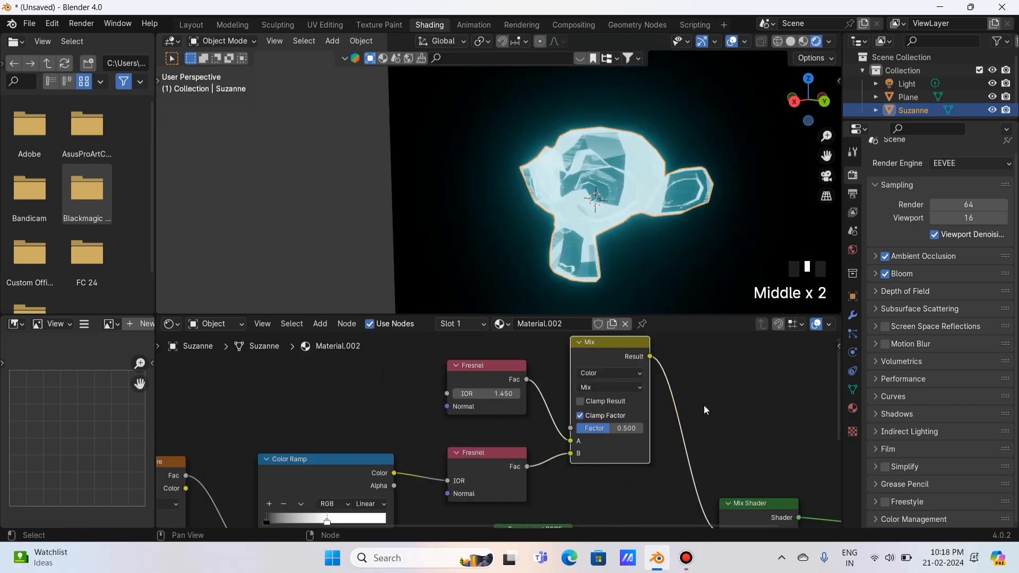
Try Mix factors of 0 and 1 to compare the plain Fresnel with the noise-driven Fresnel branch
middle_click_drag(705, 411, 645, 418)
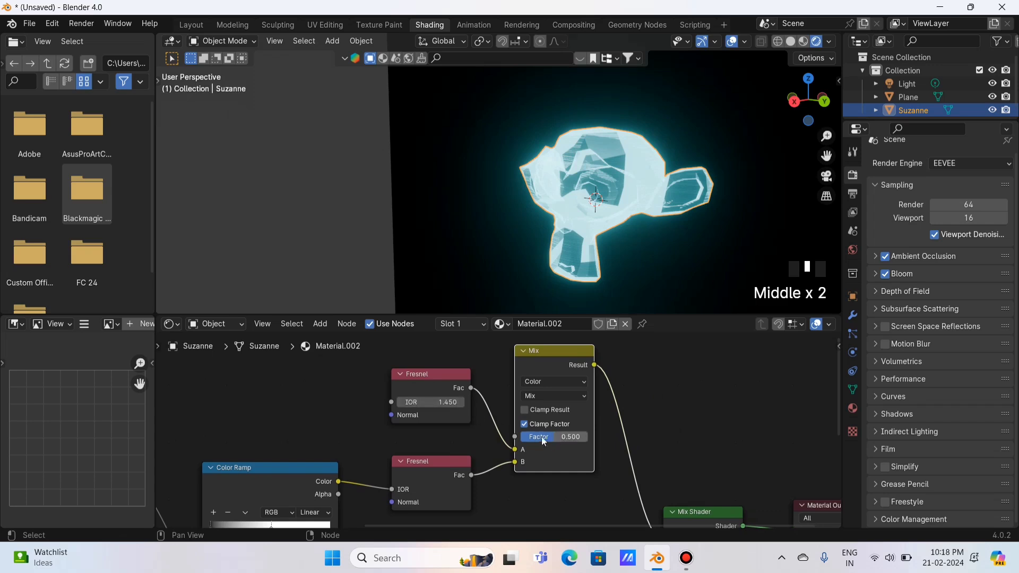
left_click_drag(556, 437, 526, 438)
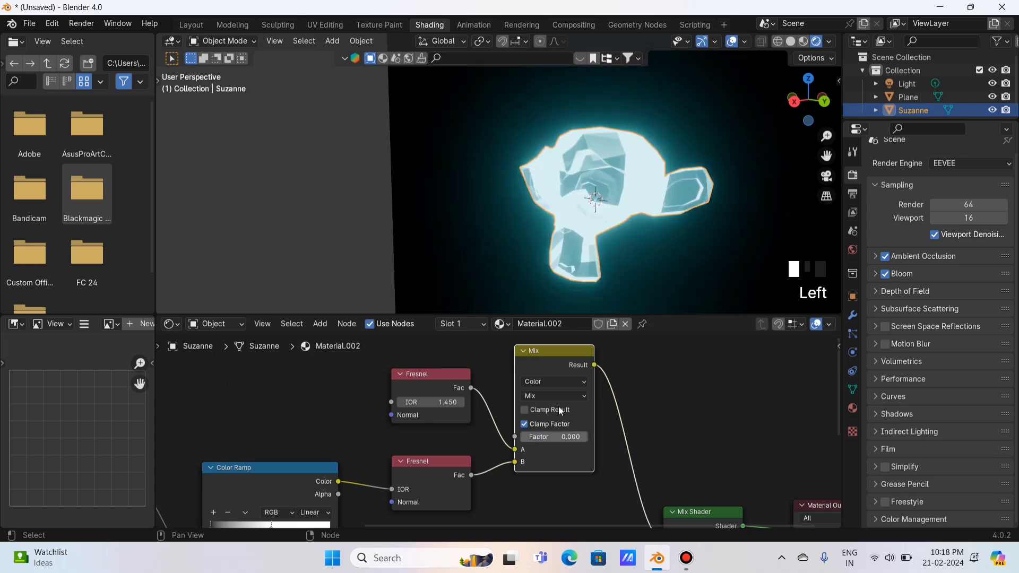
left_click_drag(524, 441, 589, 438)
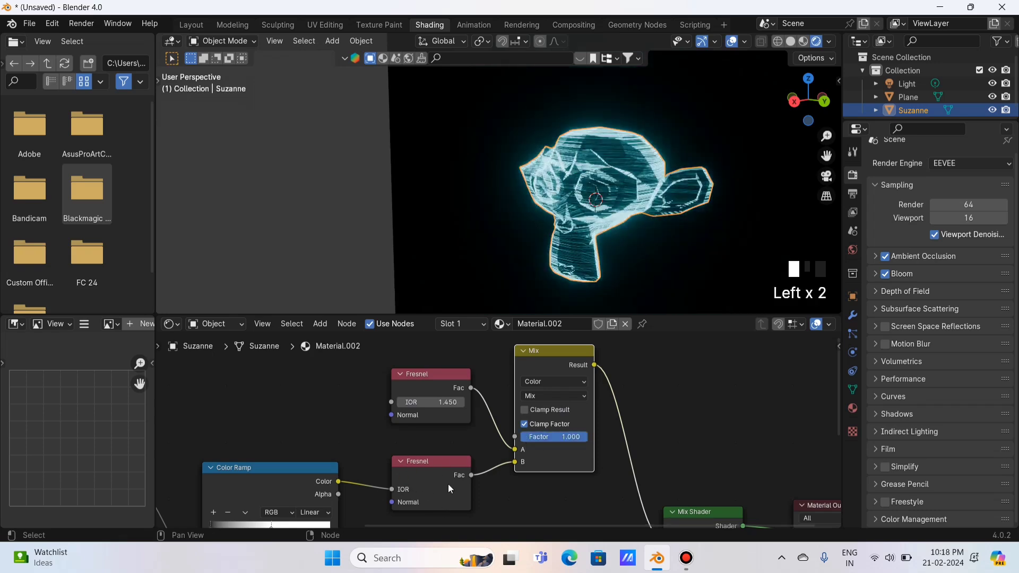
scroll(448, 480, "down", 6)
left_click_drag(269, 432, 473, 504)
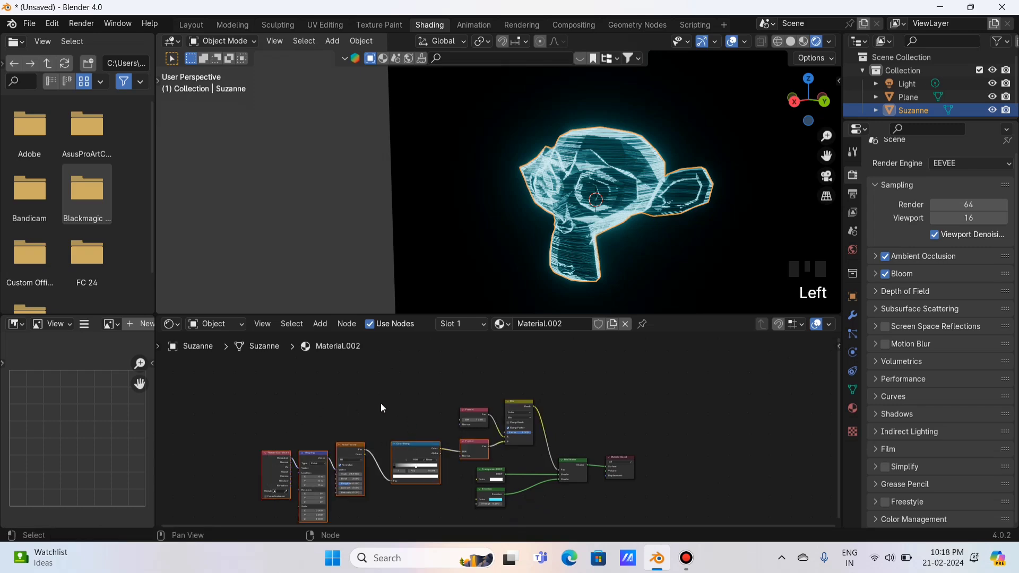
scroll(381, 404, "up", 5)
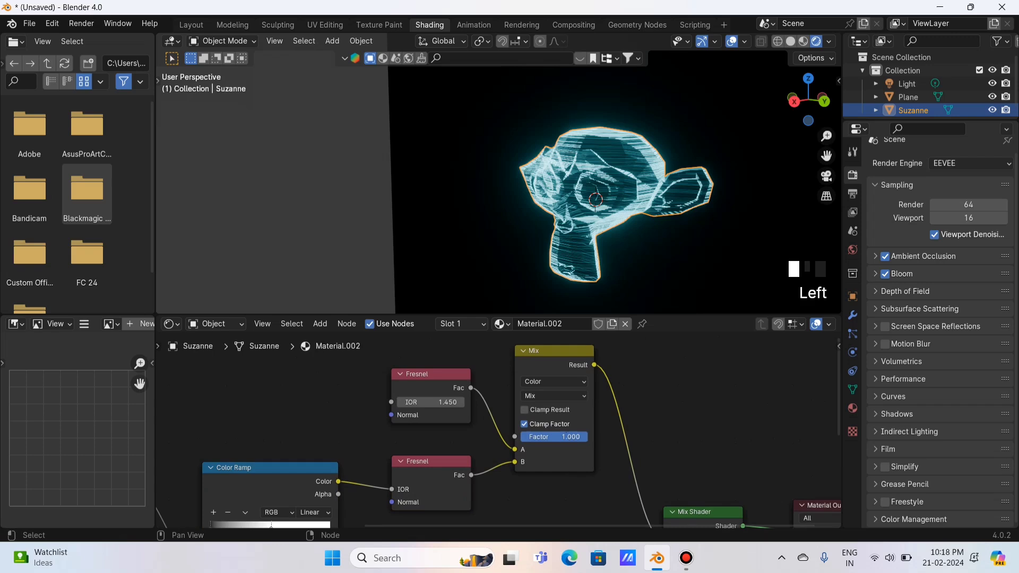
Set the Mix node's factor to 0.68 and the upper Fresnel's IOR to 1.06
left_click(567, 433)
left_click(567, 434)
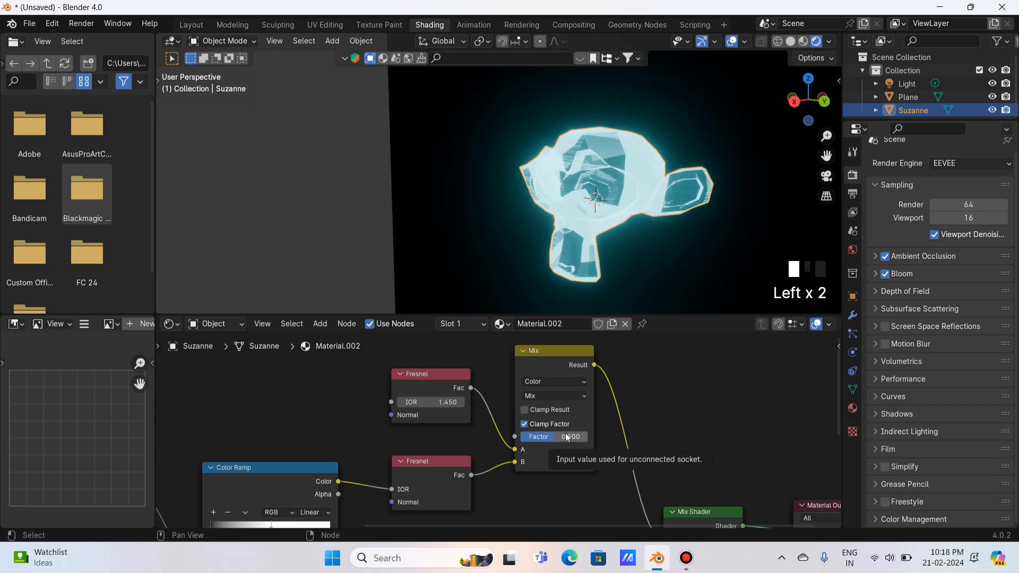
left_click_drag(565, 433, 576, 433)
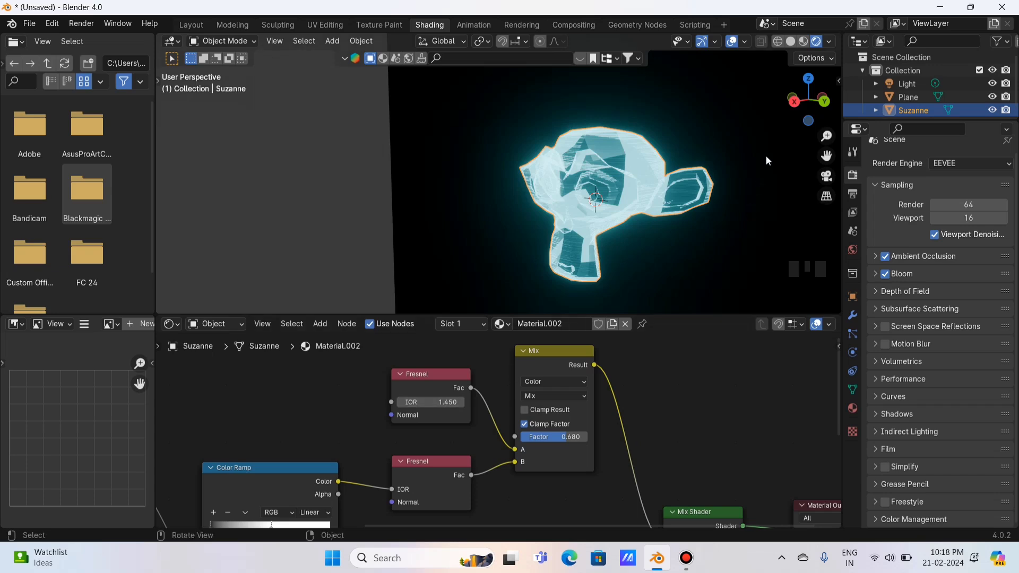
left_click_drag(800, 106, 786, 116)
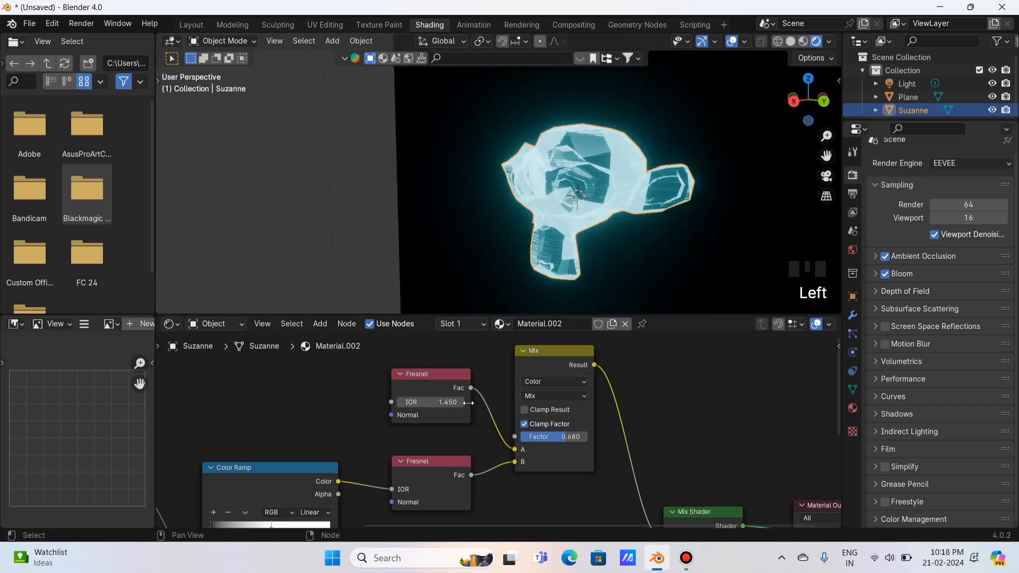
mouse_move(451, 403)
left_mouse_down()
mouse_move(427, 403)
mouse_move(463, 402)
mouse_move(443, 403)
left_mouse_up()
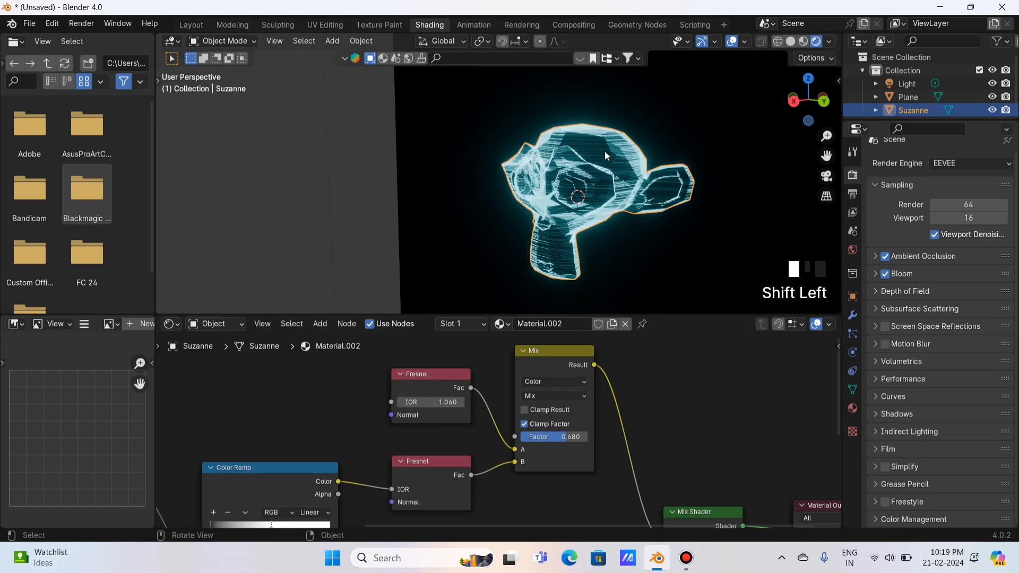
Deselect the monkey head and examine the finished hologram effect from the front and at several distances
left_click_drag(808, 101, 807, 175)
scroll(499, 171, "up", 1)
scroll(781, 106, "down", 2)
scroll(611, 119, "down", 2)
left_click(404, 218)
scroll(410, 220, "up", 3)
scroll(742, 134, "down", 1)
scroll(744, 111, "down", 3)
left_click(808, 101)
scroll(720, 141, "up", 4)
scroll(729, 151, "down", 4)
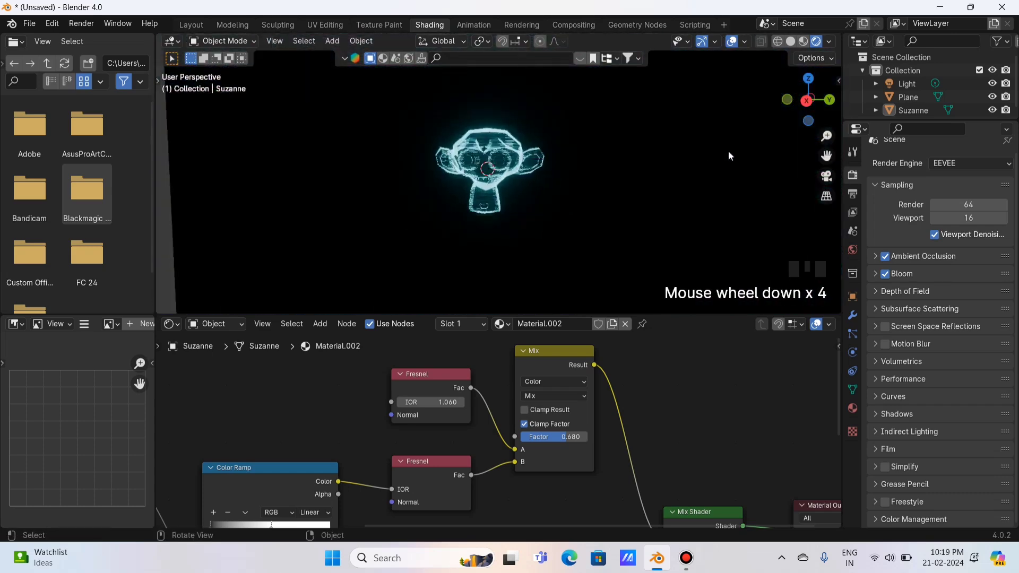
scroll(654, 157, "up", 2)
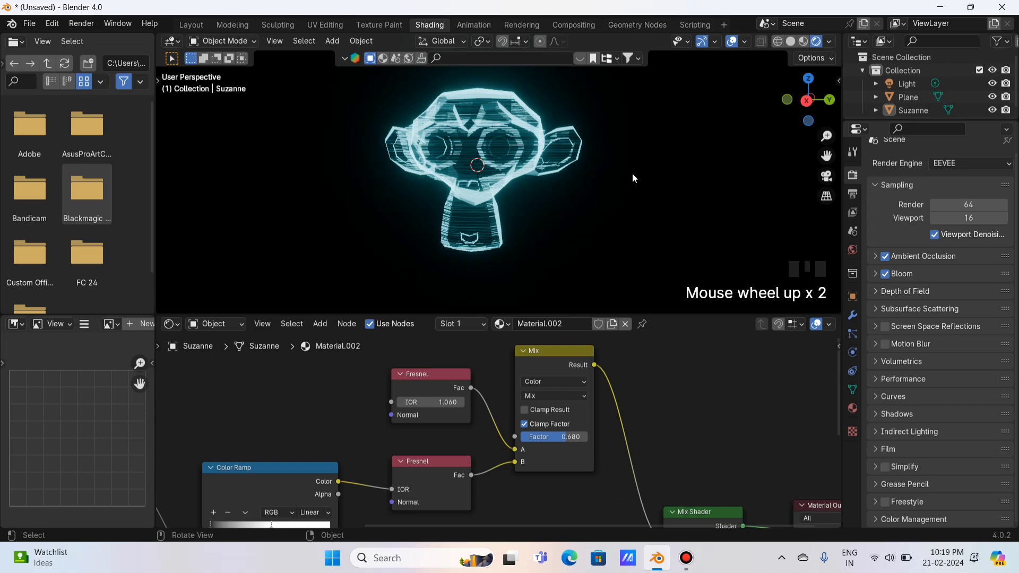